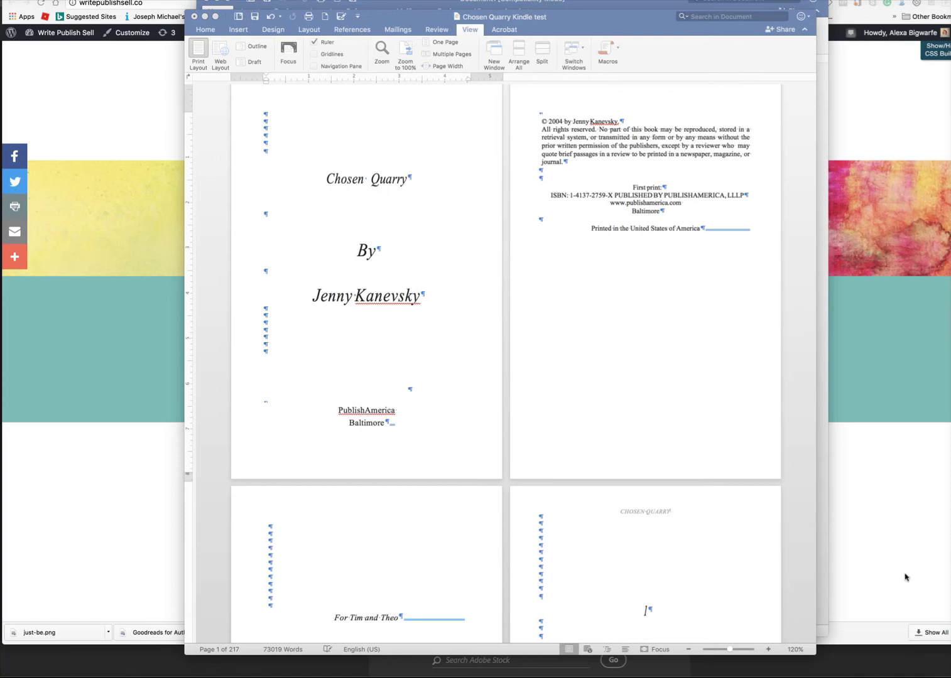
Step: Hide formatting marks and scroll through the manuscript to review it
click(205, 30)
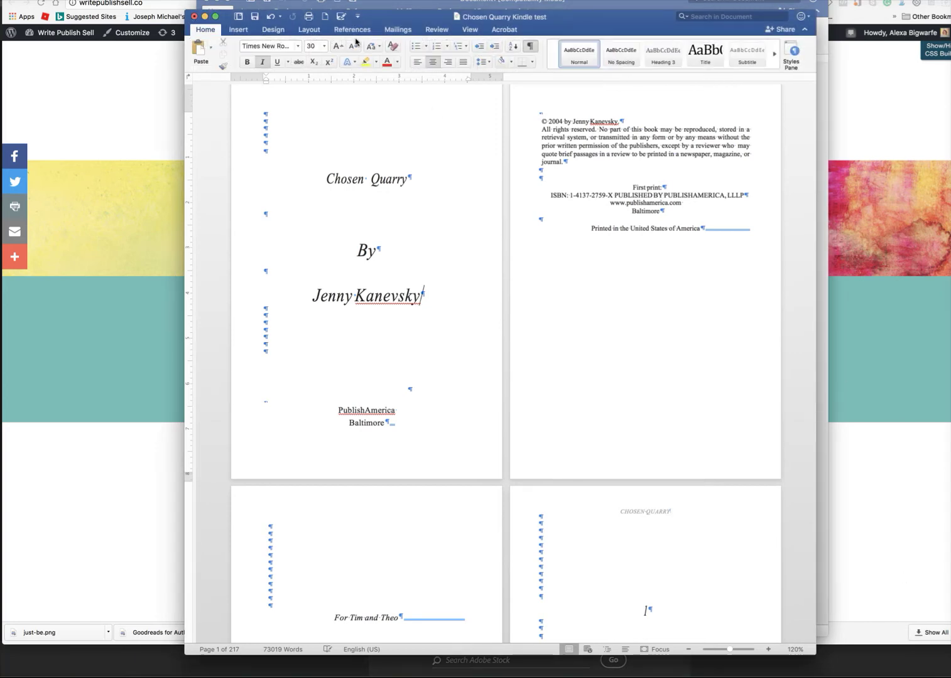
click(530, 46)
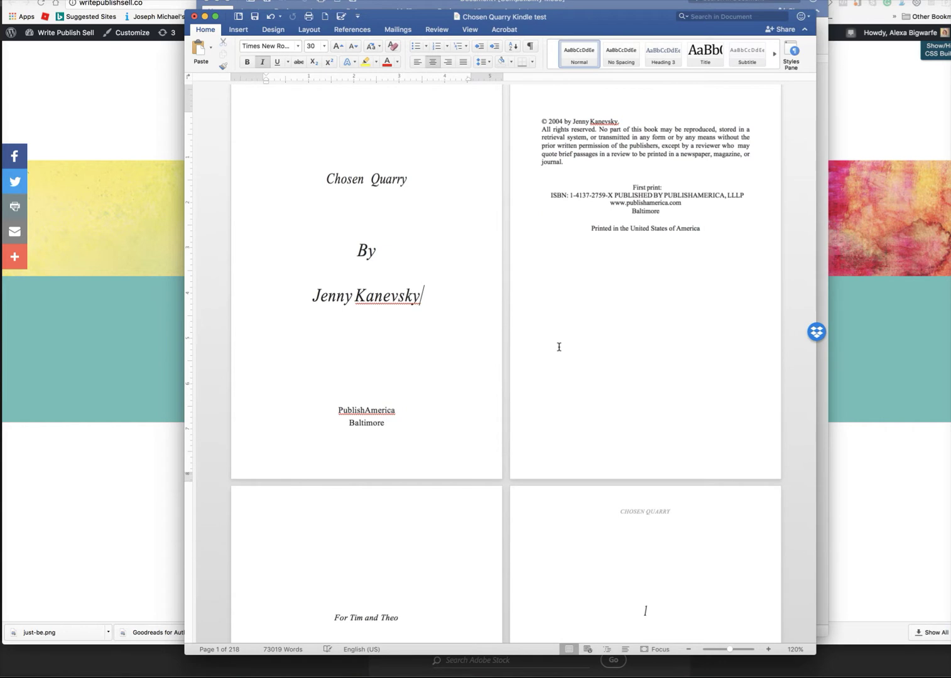
scroll(558, 347, down, 1)
scroll(558, 350, up, 2)
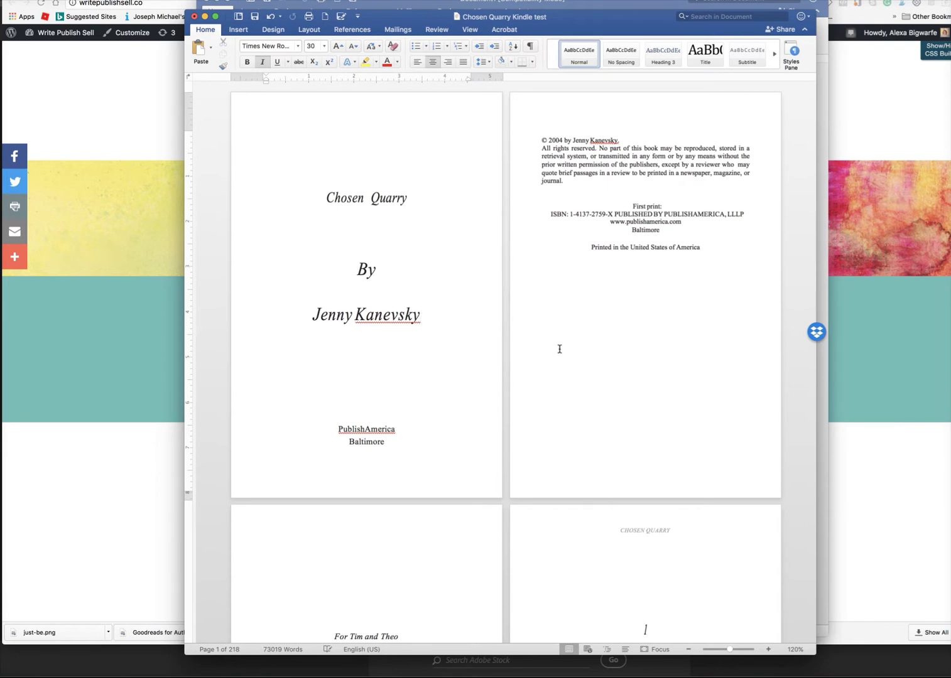
scroll(558, 349, down, 1)
scroll(559, 348, up, 1)
scroll(559, 349, down, 2)
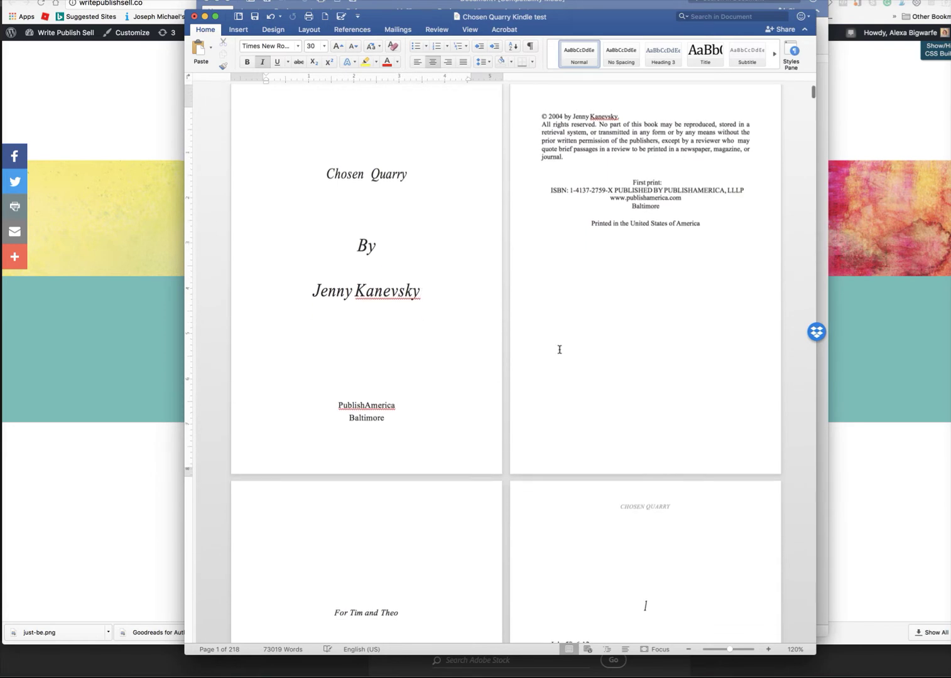
scroll(559, 350, down, 2)
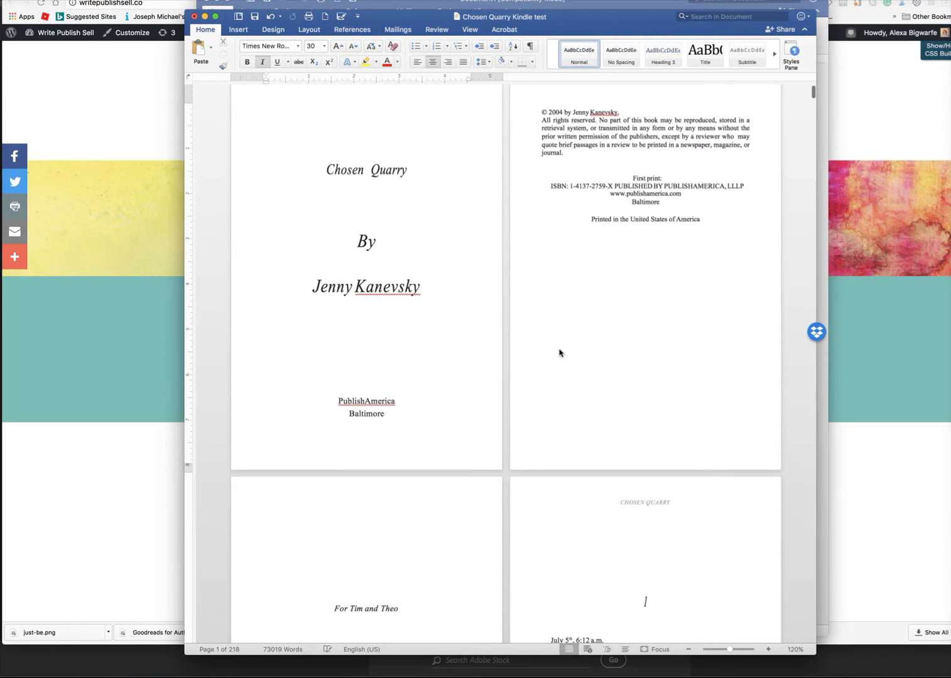
scroll(559, 353, down, 10)
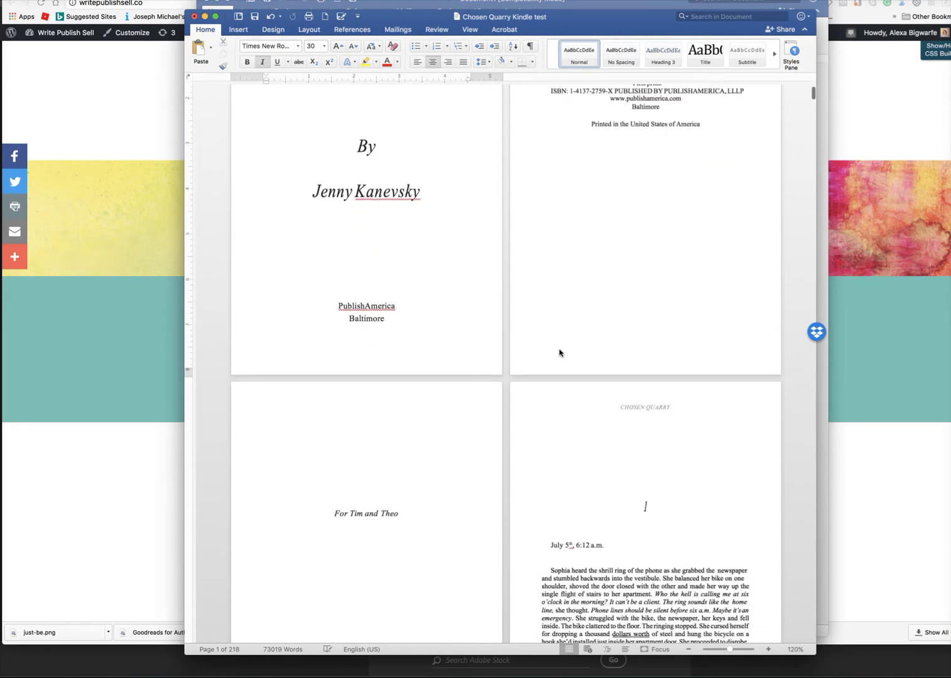
scroll(559, 352, down, 10)
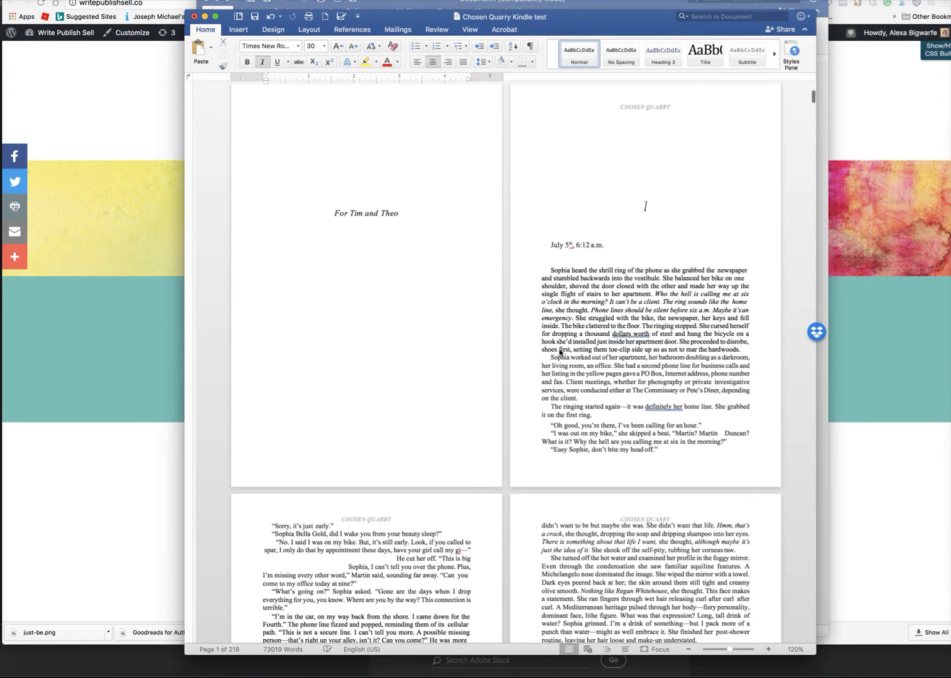
scroll(559, 352, down, 20)
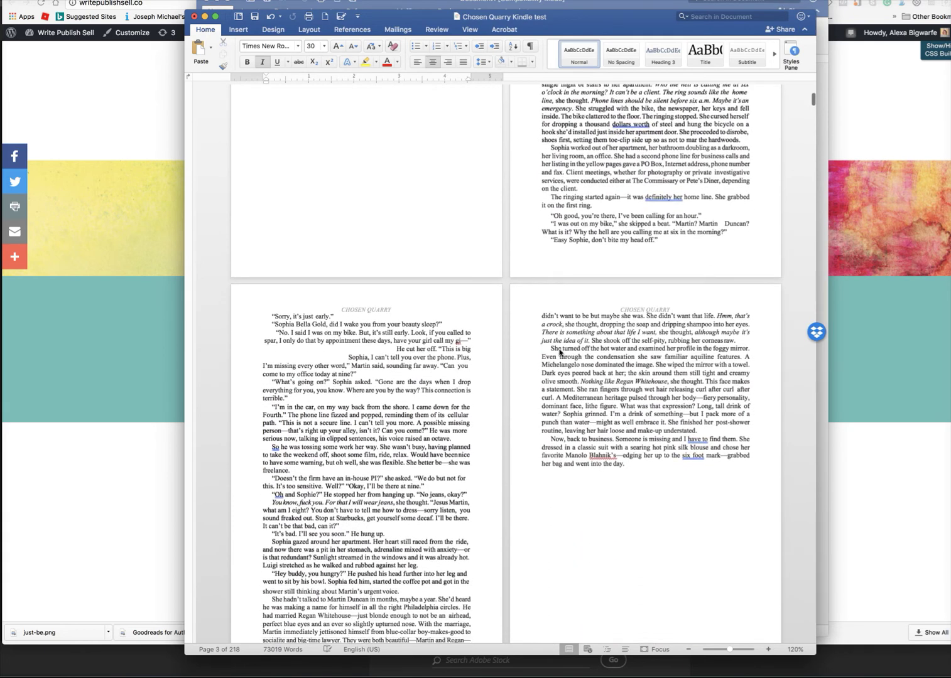
scroll(559, 352, up, 20)
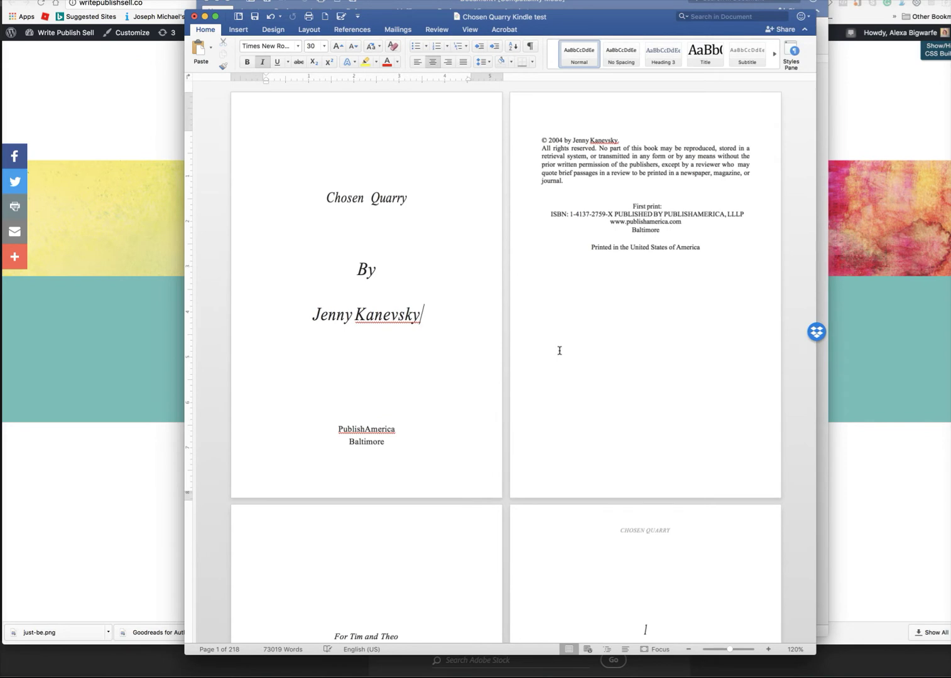
scroll(558, 350, down, 3)
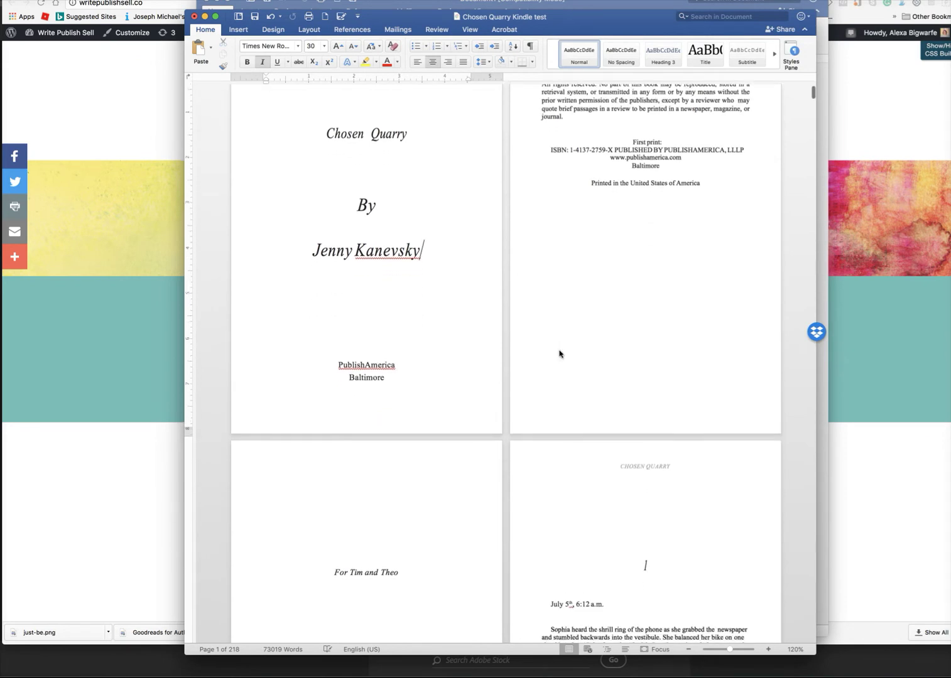
scroll(558, 350, up, 3)
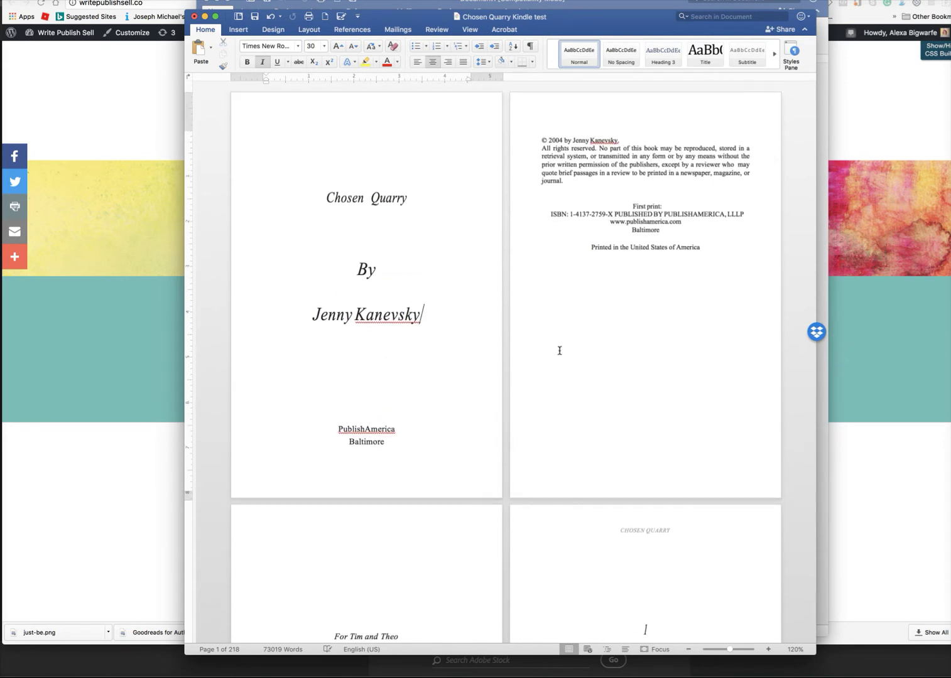
scroll(653, 444, down, 2)
scroll(665, 471, down, 3)
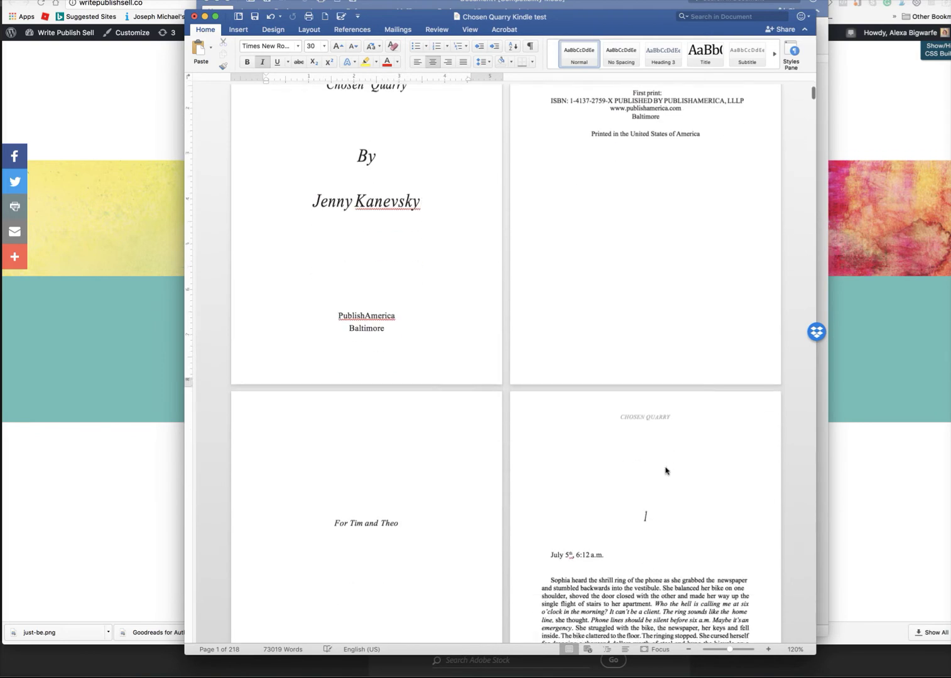
scroll(666, 471, down, 8)
scroll(665, 470, up, 10)
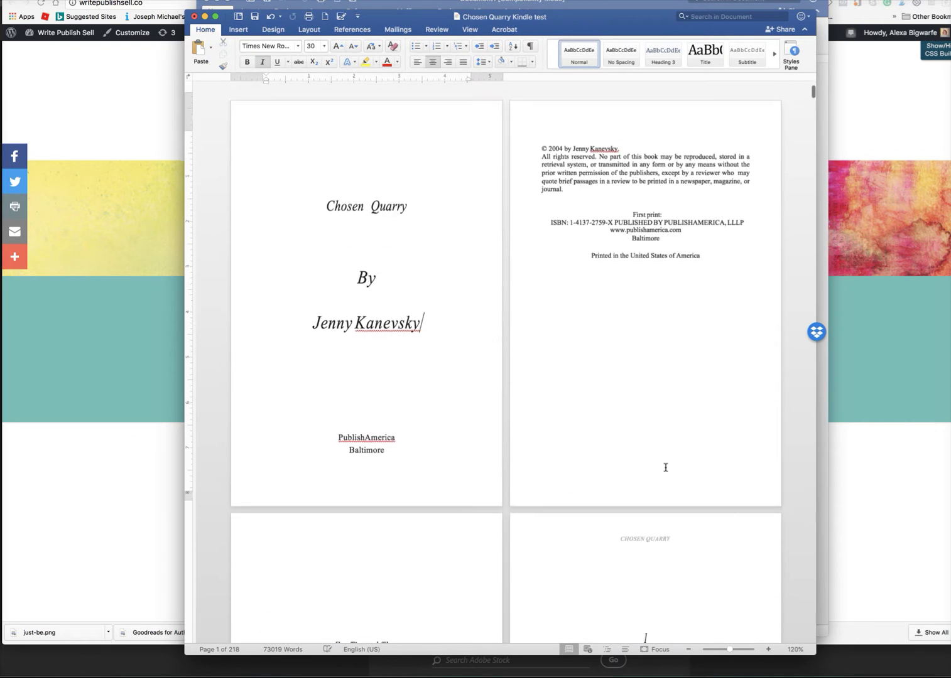
scroll(665, 467, down, 1)
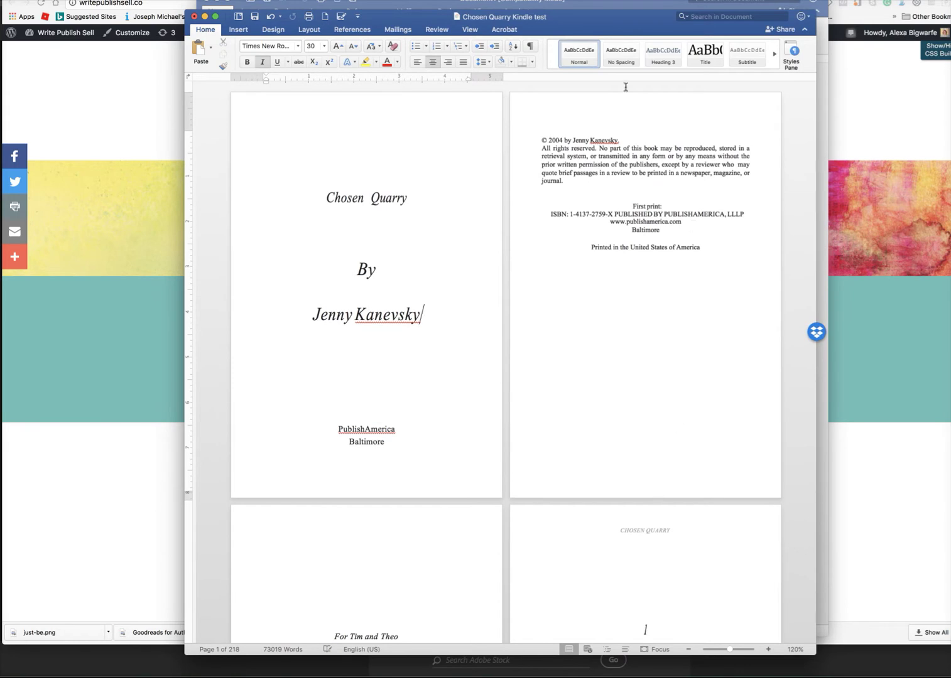
Step: Show the formatting marks again and switch the document to Web Layout view
click(532, 47)
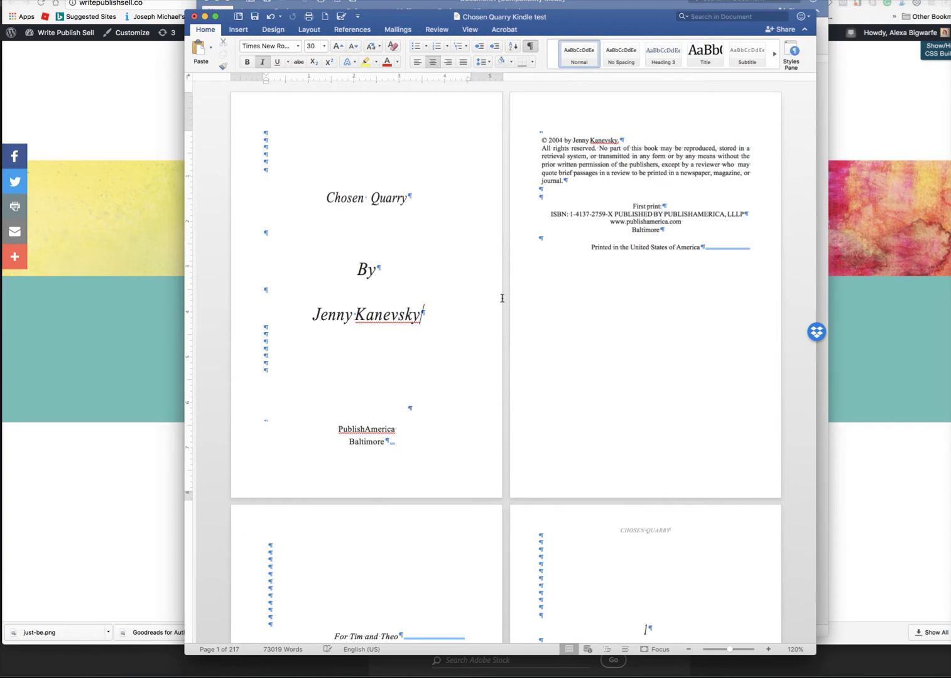
click(470, 29)
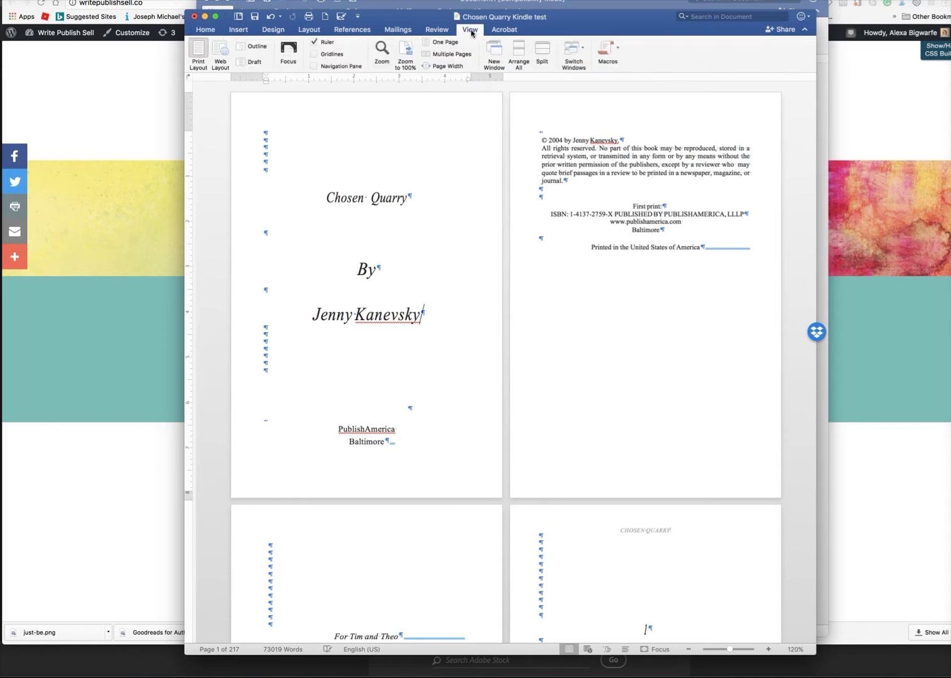
click(219, 53)
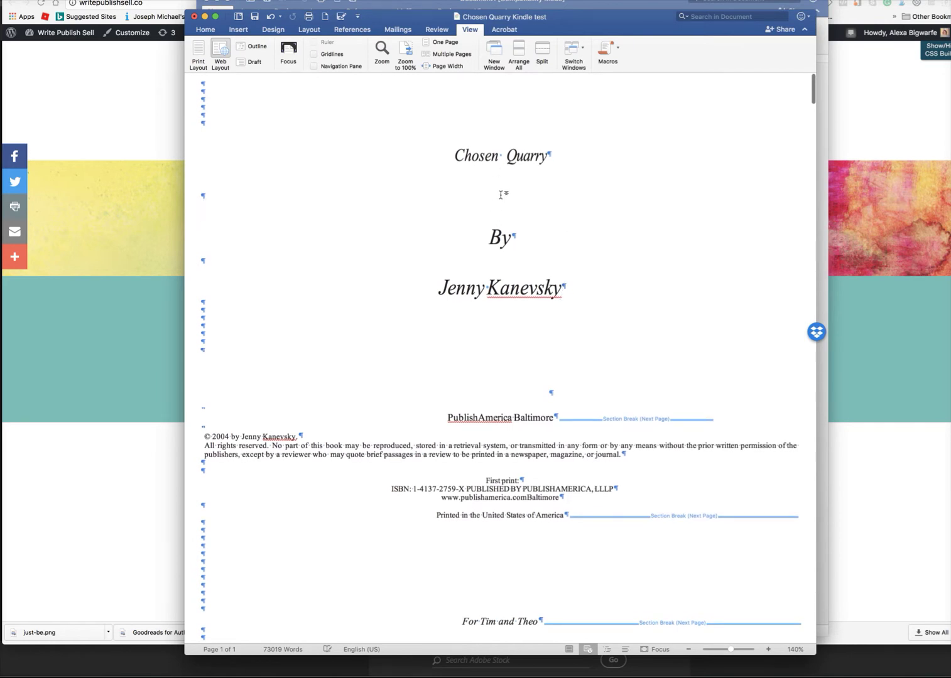
Step: Remove the blank paragraphs below the title and set By and the author name to 20 pt
key(super+z)
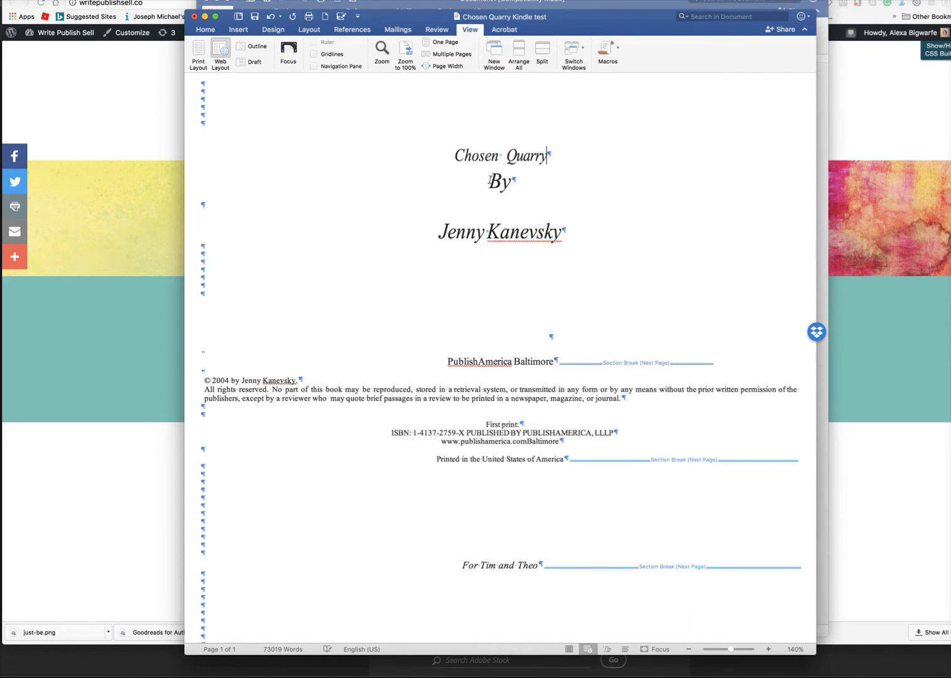
drag(489, 180, 622, 248)
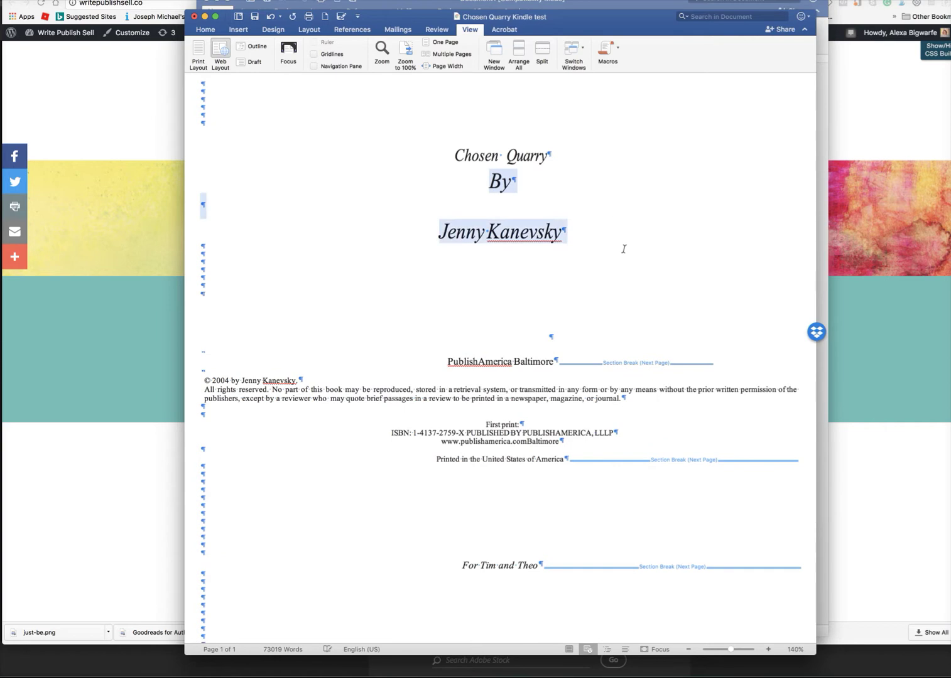
click(207, 30)
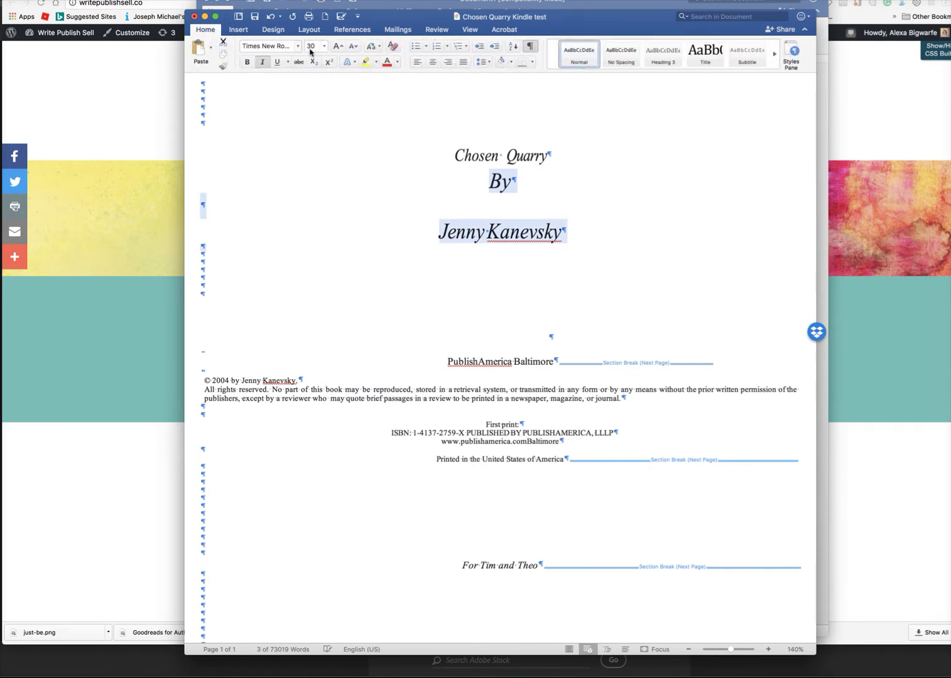
click(324, 47)
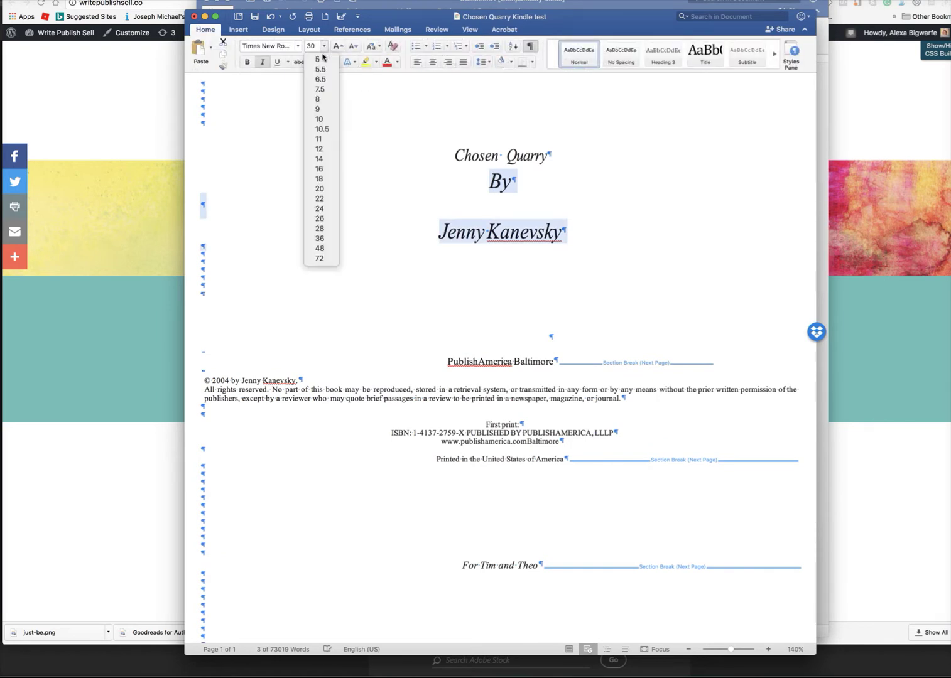
click(319, 188)
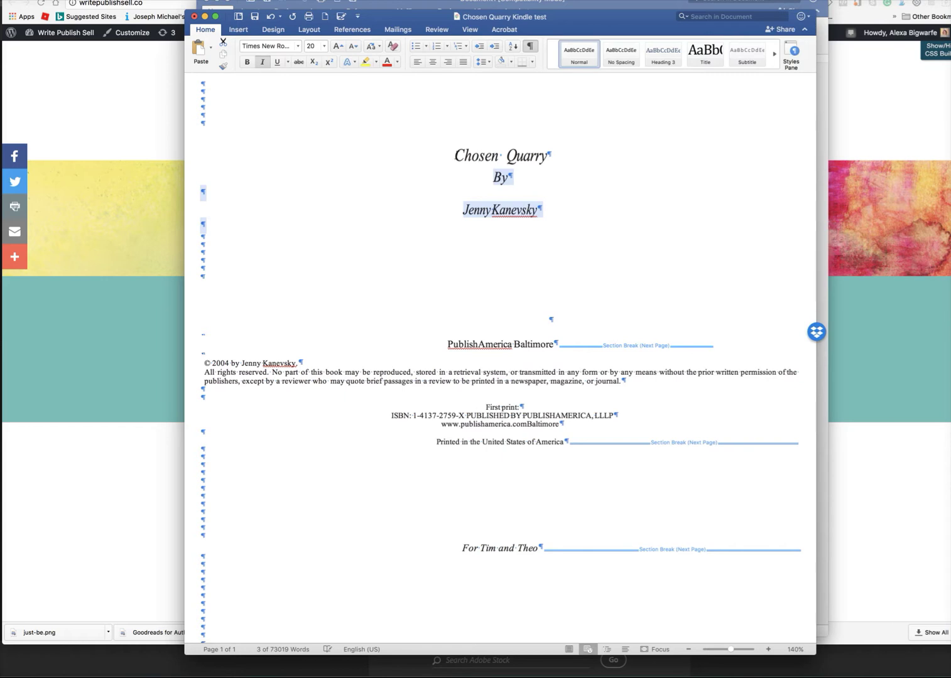
Step: Size the Chosen Quarry title at 20 pt and reduce By and the author line to 18 pt
drag(452, 154, 558, 214)
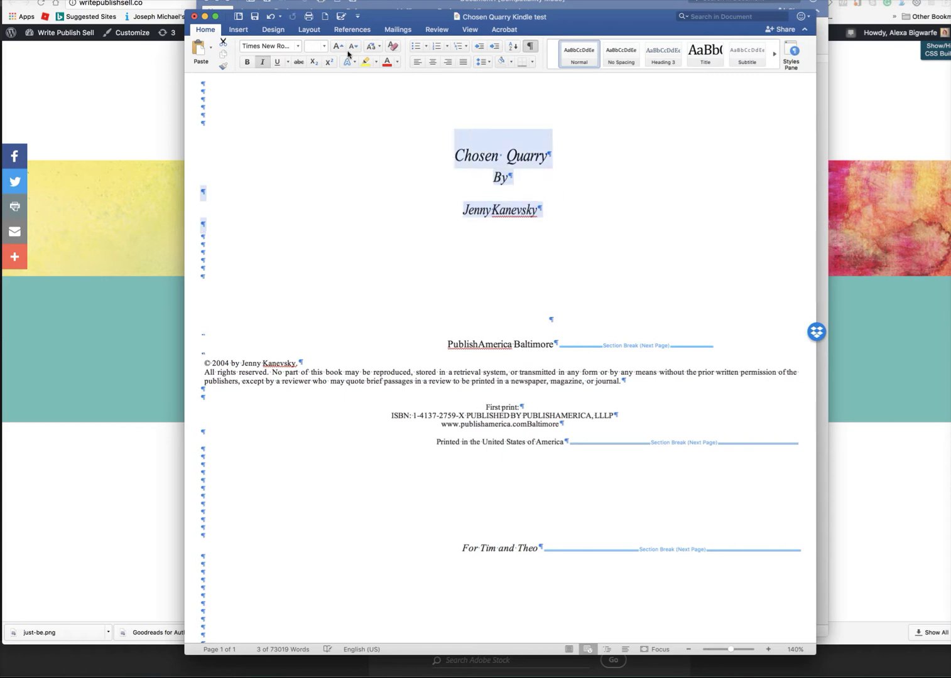
click(325, 48)
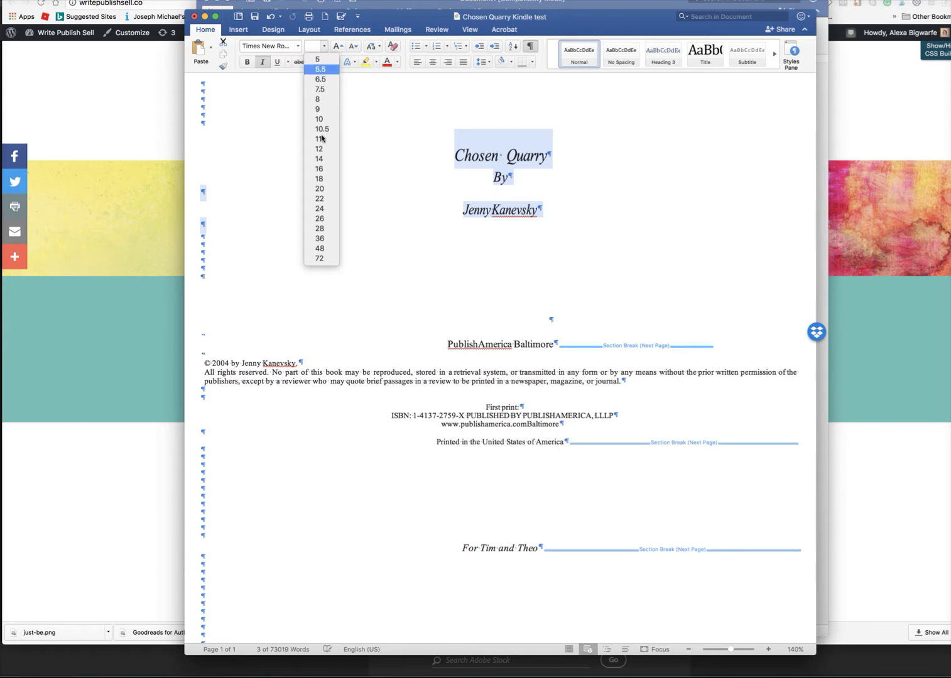
click(320, 189)
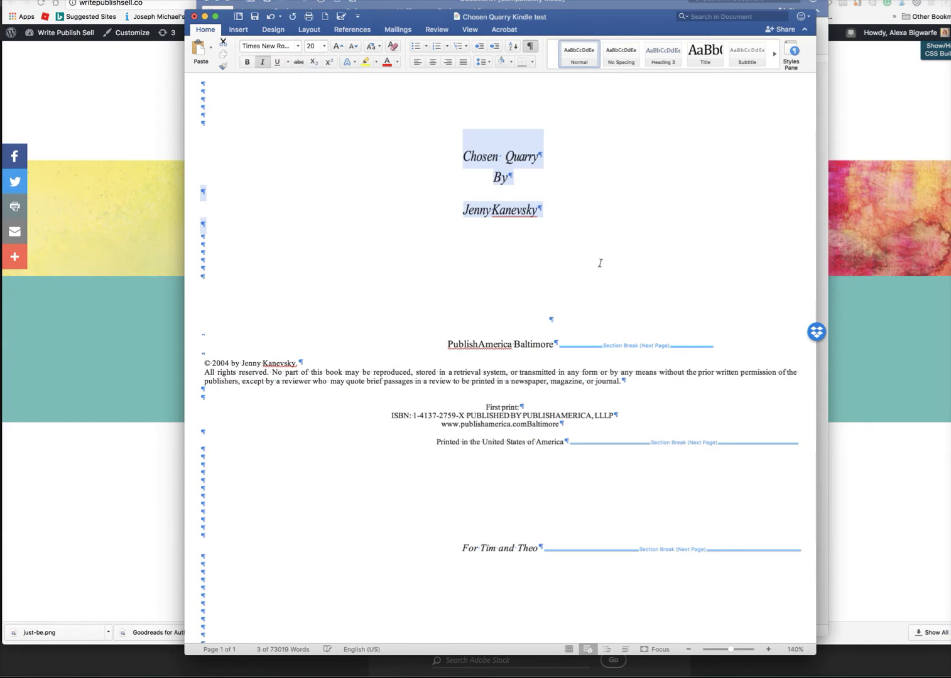
drag(496, 178, 567, 208)
click(324, 46)
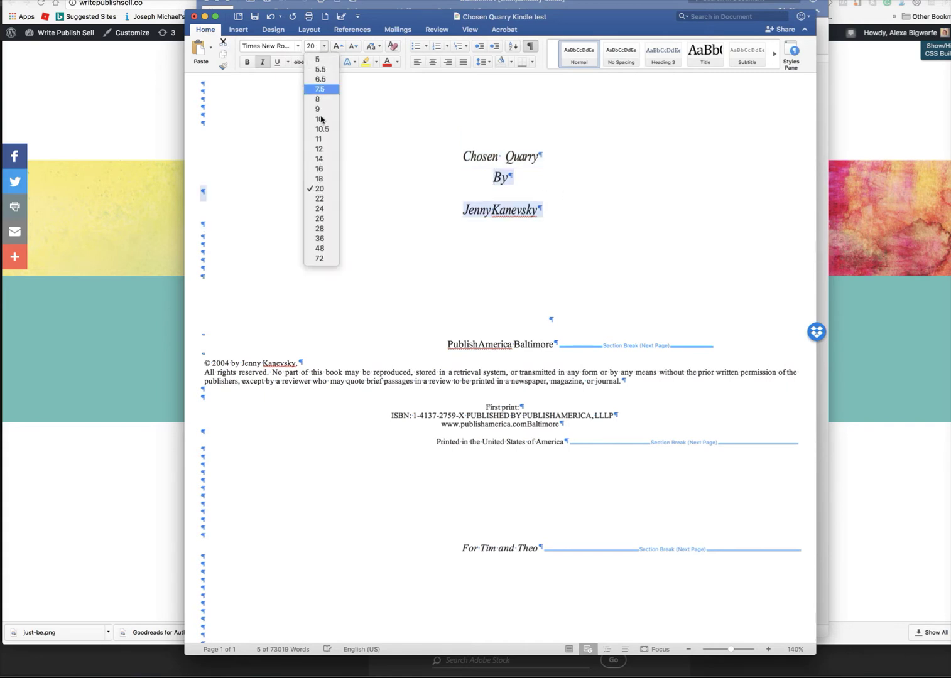
click(319, 178)
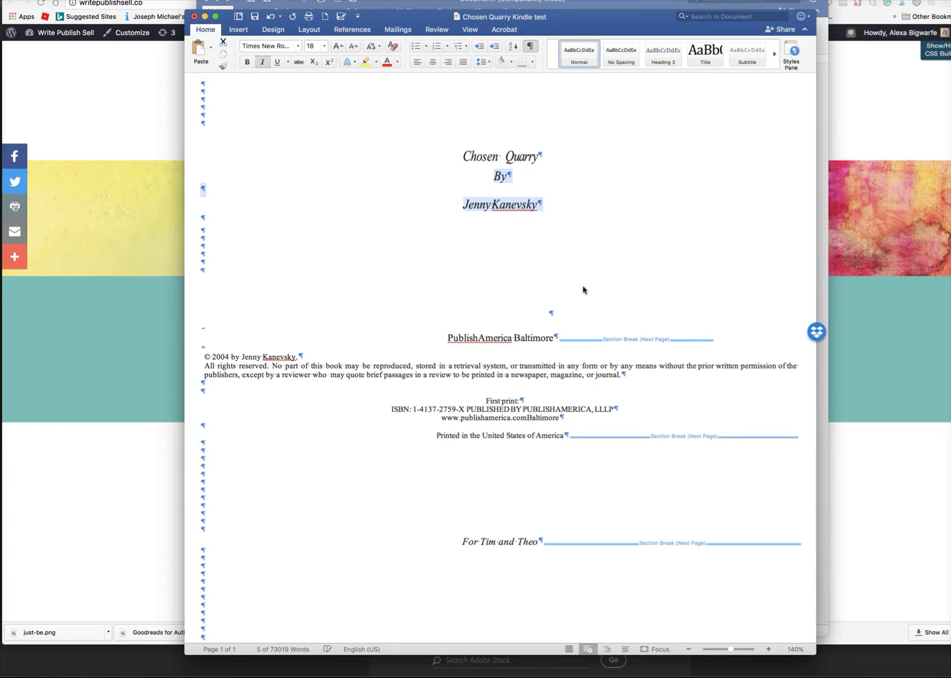
click(477, 247)
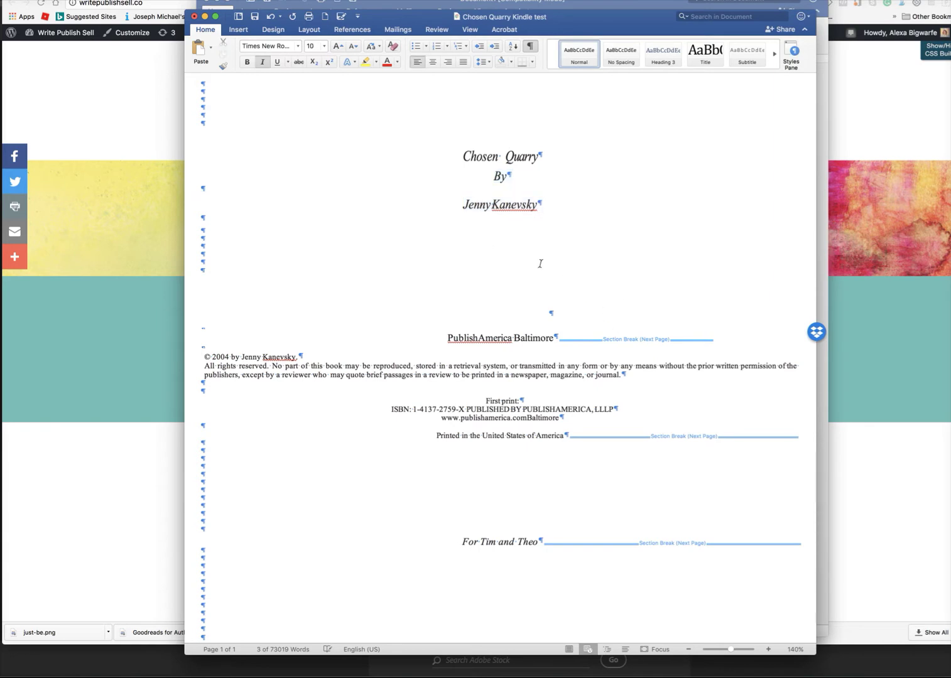
Step: Delete the empty lines under the author name, leaving one blank line above 'Publish America Baltimore'
drag(201, 249, 229, 278)
key(BackSpace)
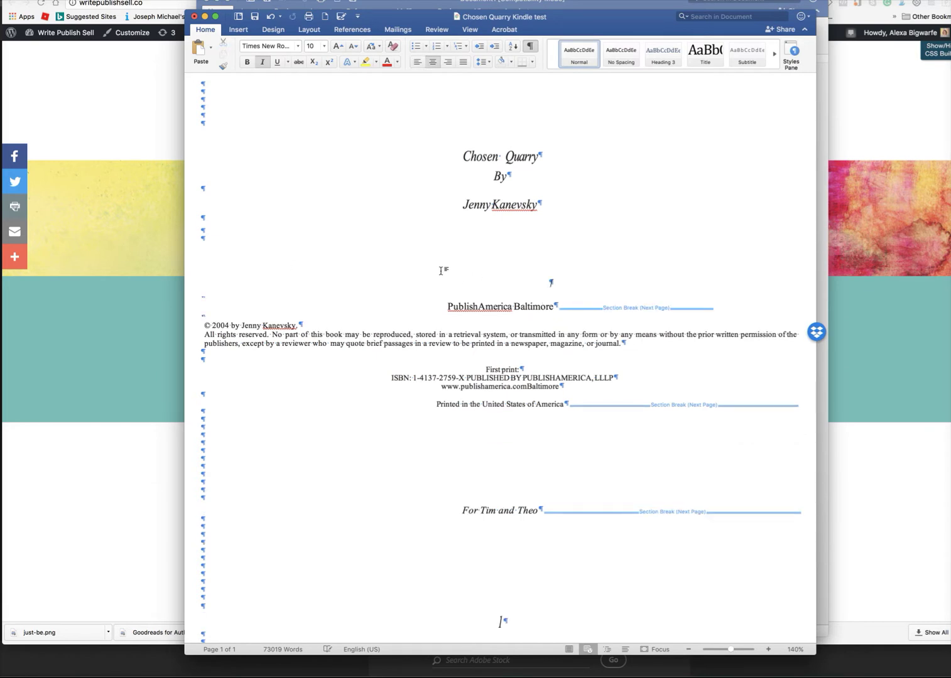
click(413, 263)
key(super+z)
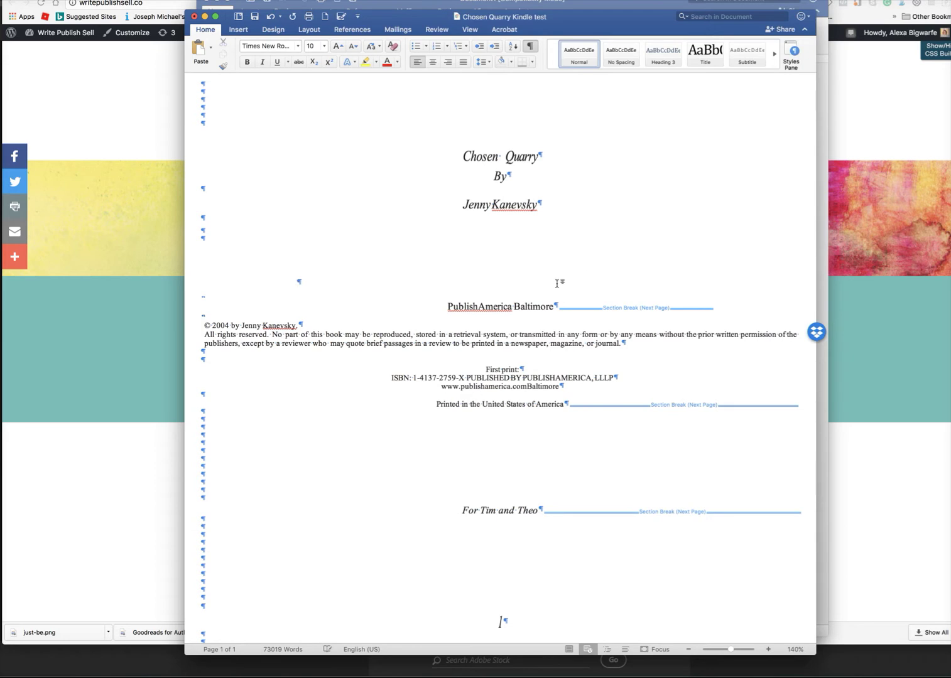
click(479, 306)
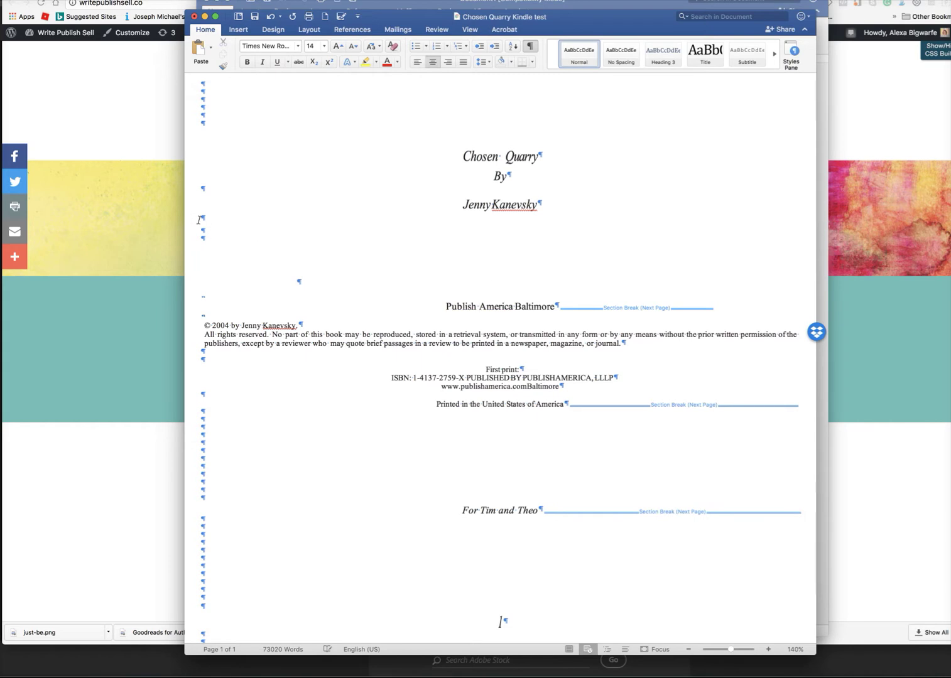
drag(198, 220, 227, 271)
drag(296, 279, 327, 280)
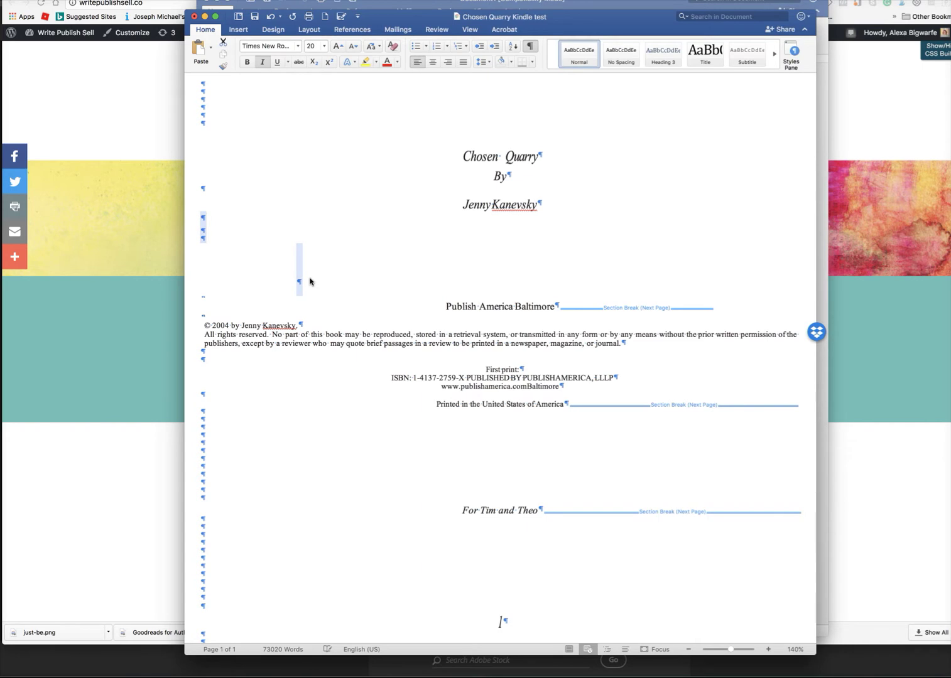
key(BackSpace)
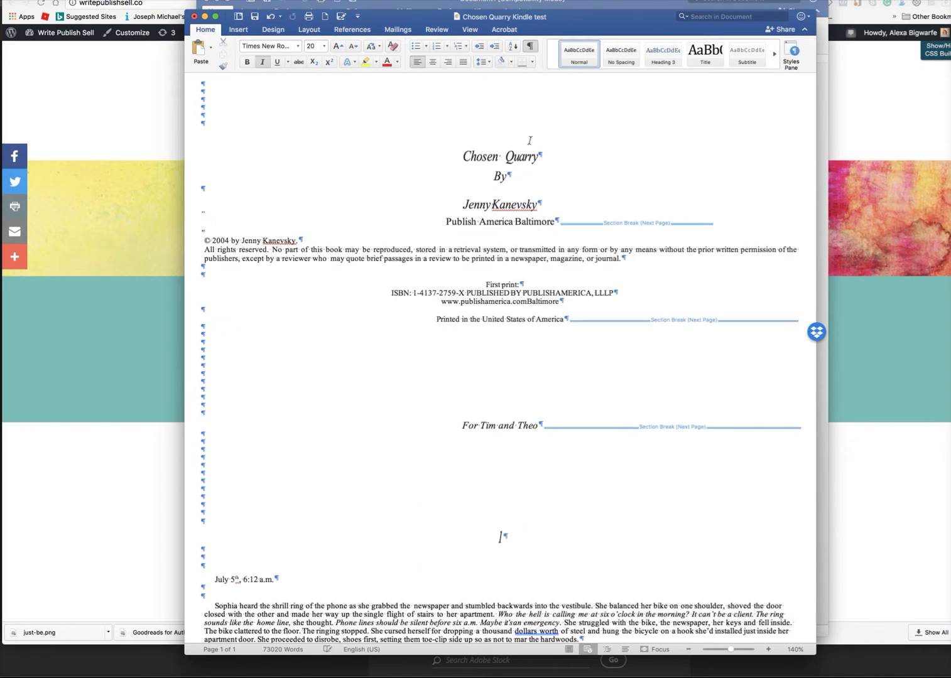
click(549, 204)
key(Return)
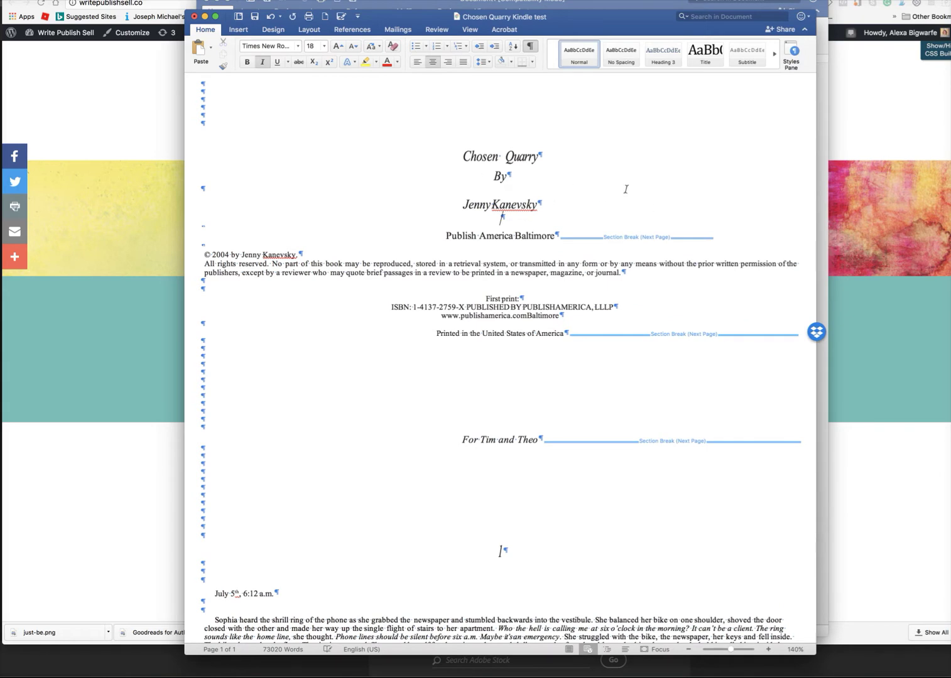
Step: Left-align the First print, ISBN and web address lines on the copyright page
scroll(630, 192, down, 2)
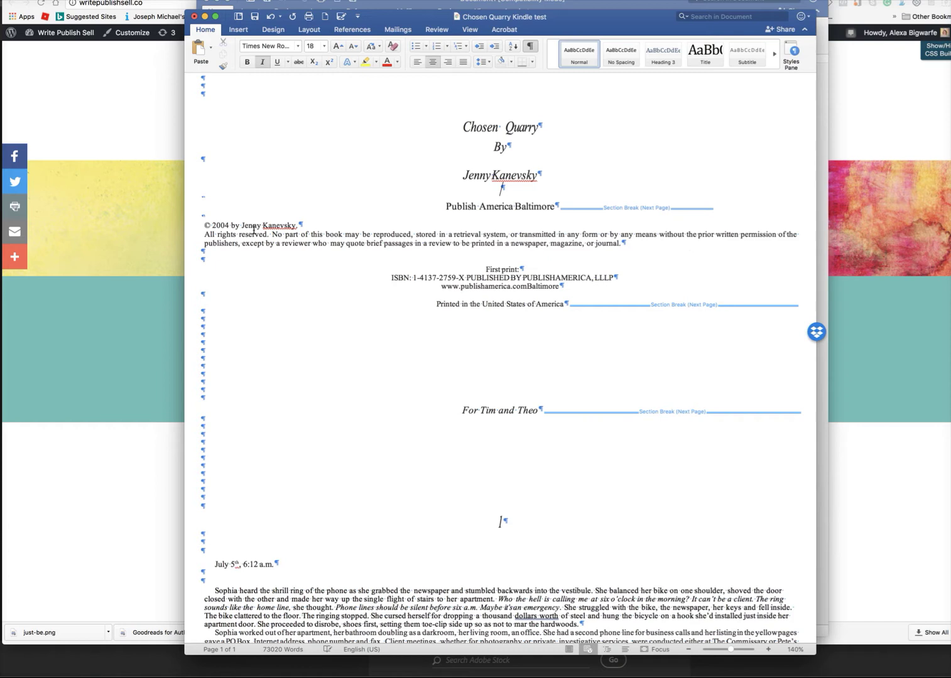
drag(485, 269, 519, 269)
drag(590, 288, 564, 306)
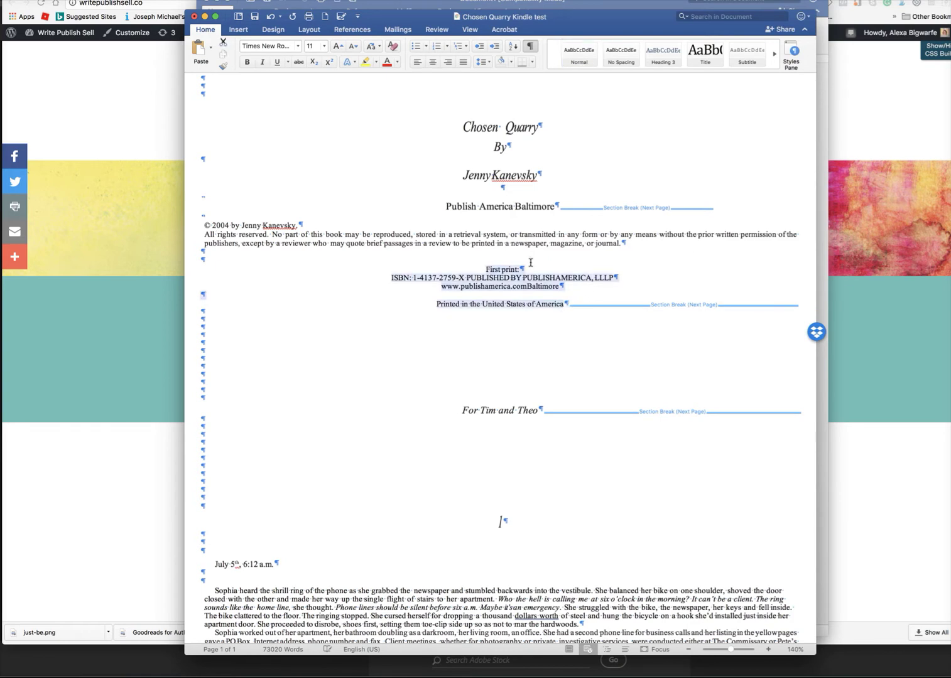
click(416, 61)
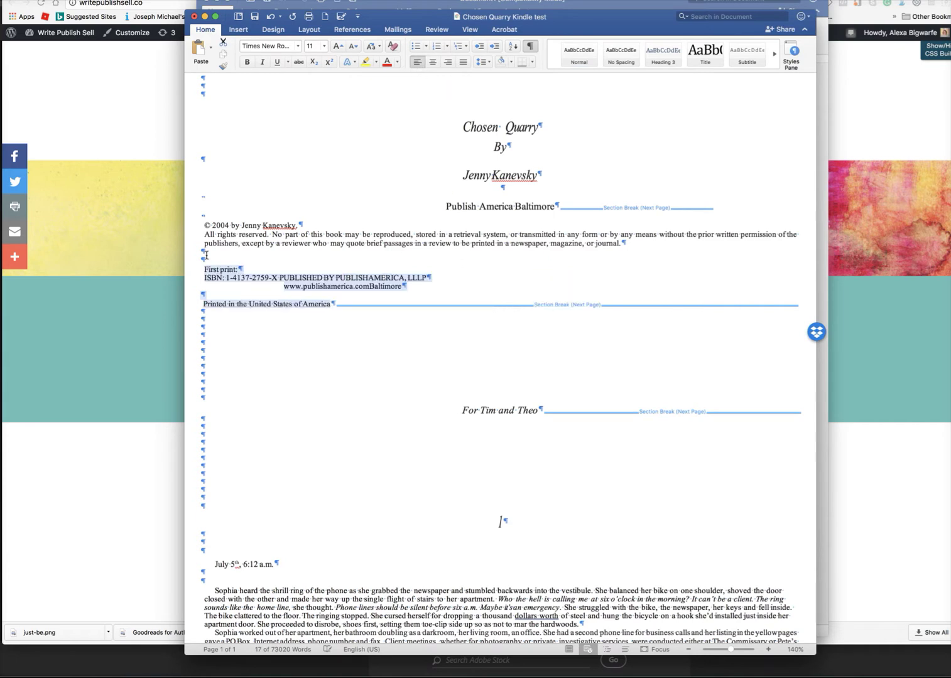
Step: Remove the blank line above First print and the indent before the web address
click(221, 257)
key(BackSpace)
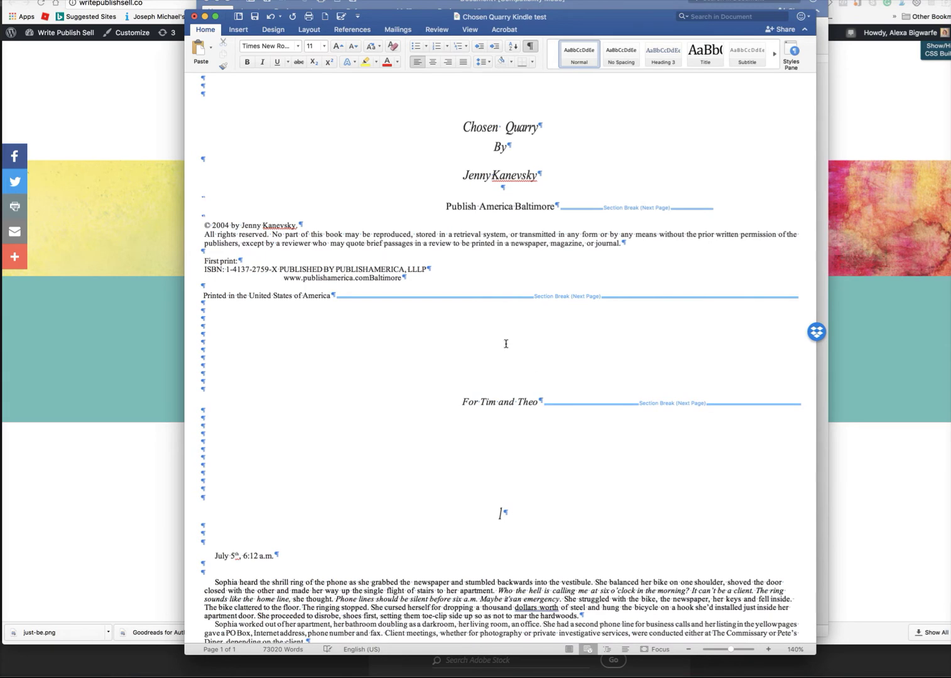
scroll(506, 344, up, 1)
scroll(556, 157, up, 3)
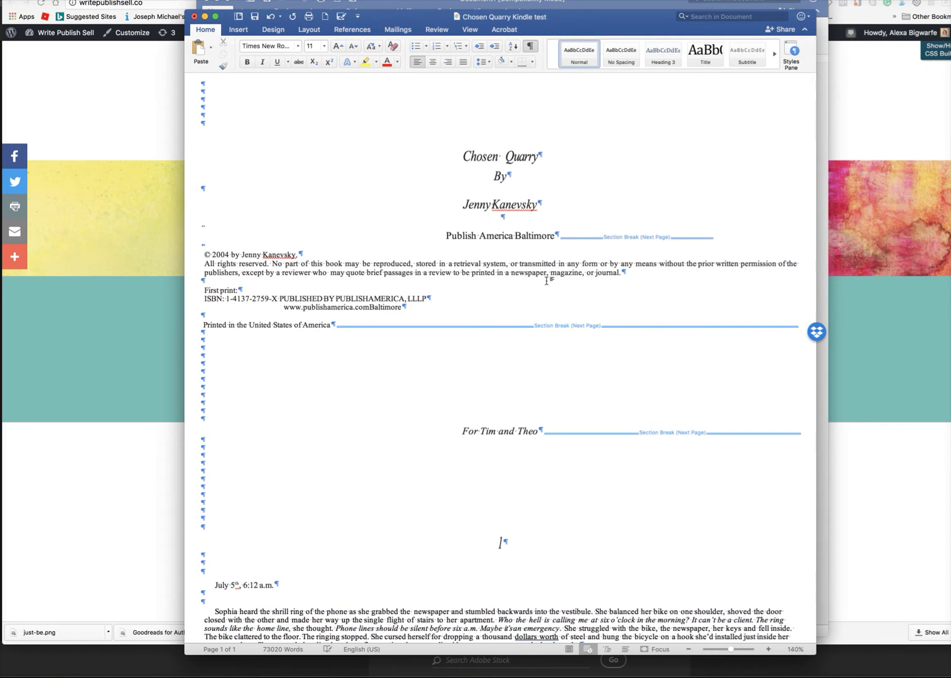
click(283, 307)
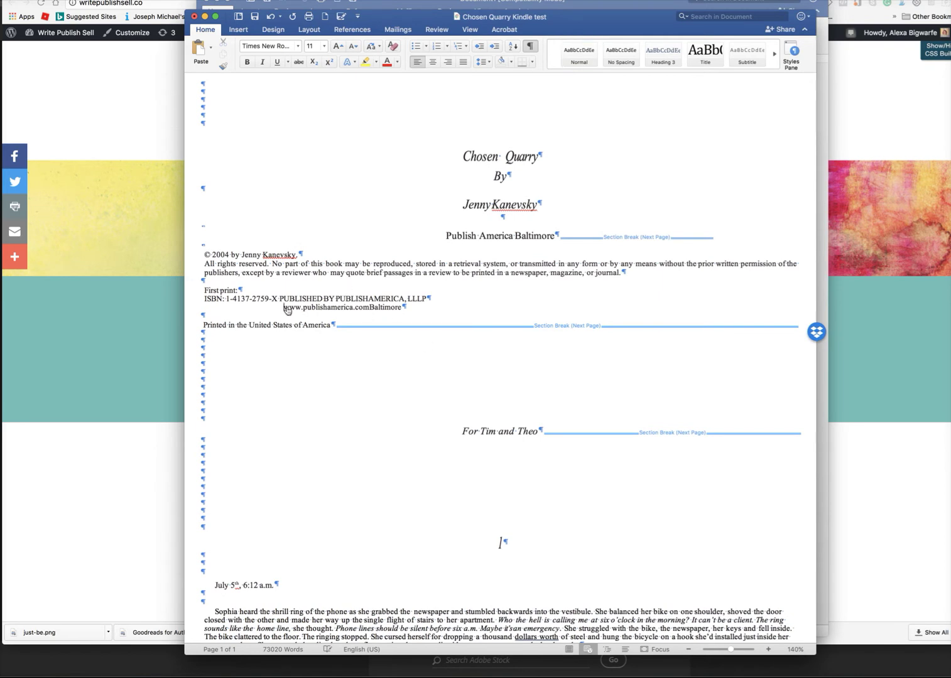
key(BackSpace)
key(BackSpace)
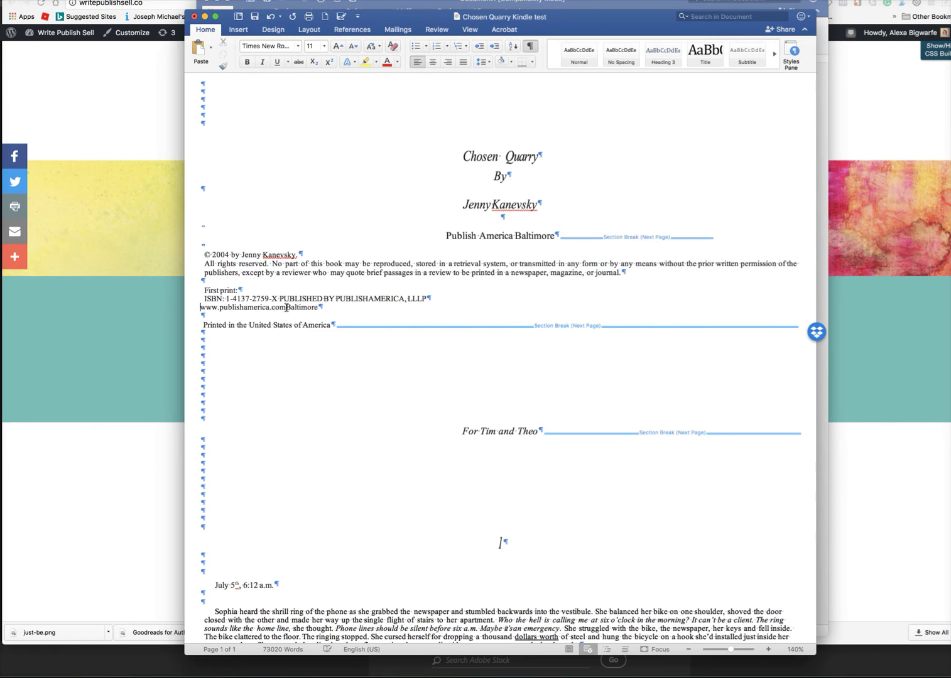
Step: Change 'First print:' to 'Print:' on the copyright page
scroll(381, 269, down, 2)
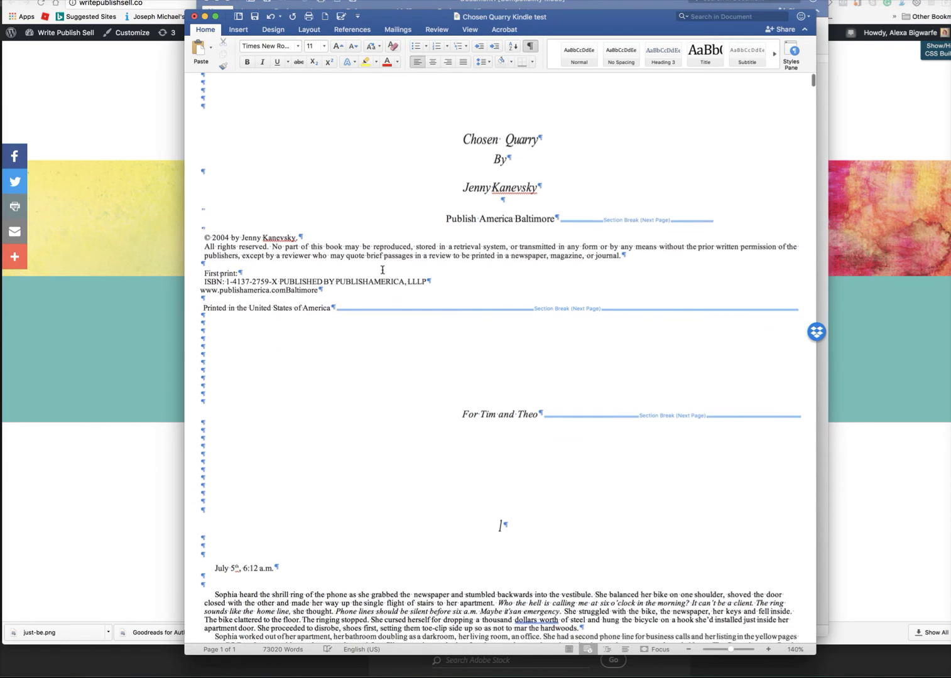
drag(334, 289, 216, 287)
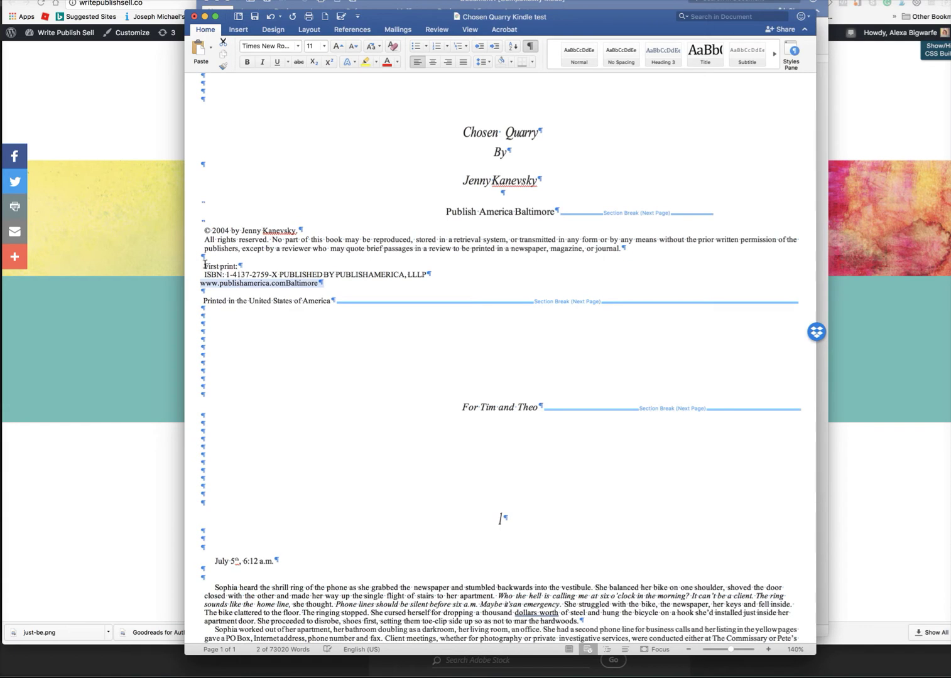
drag(220, 265, 194, 266)
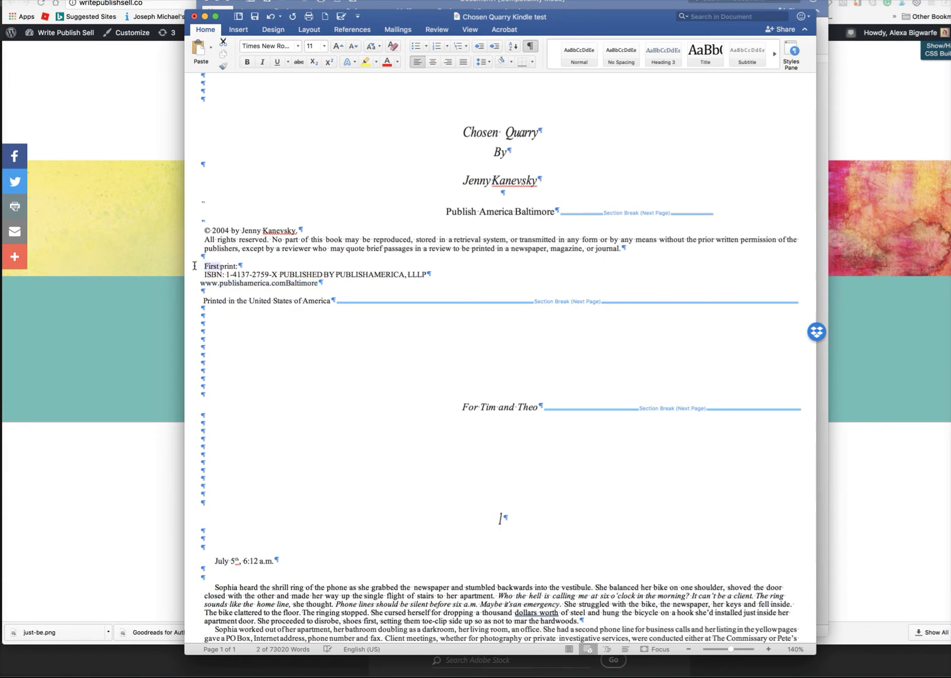
key(BackSpace)
key(Delete)
text(P)
Step: Join the ISBN line onto the Print line and move PUBLISHED BY onto its own line
click(205, 274)
key(Tab)
key(BackSpace)
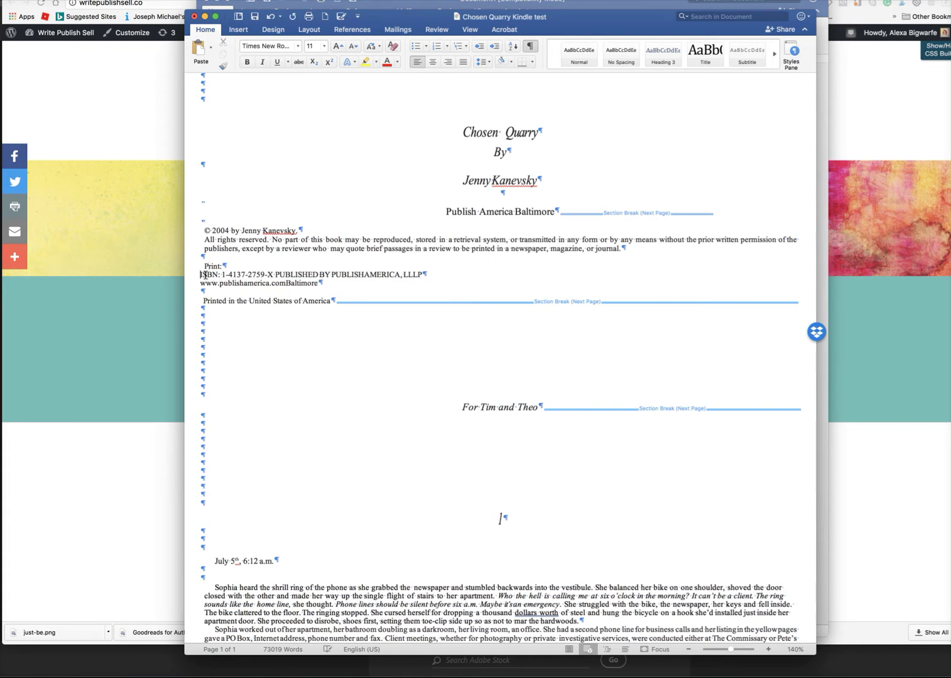
key(BackSpace)
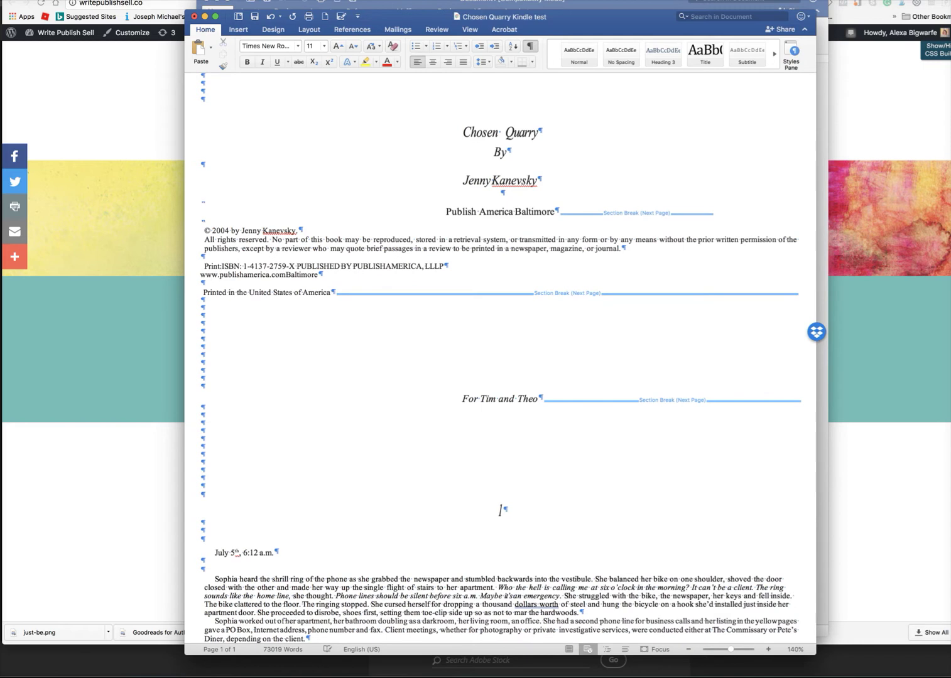
click(299, 266)
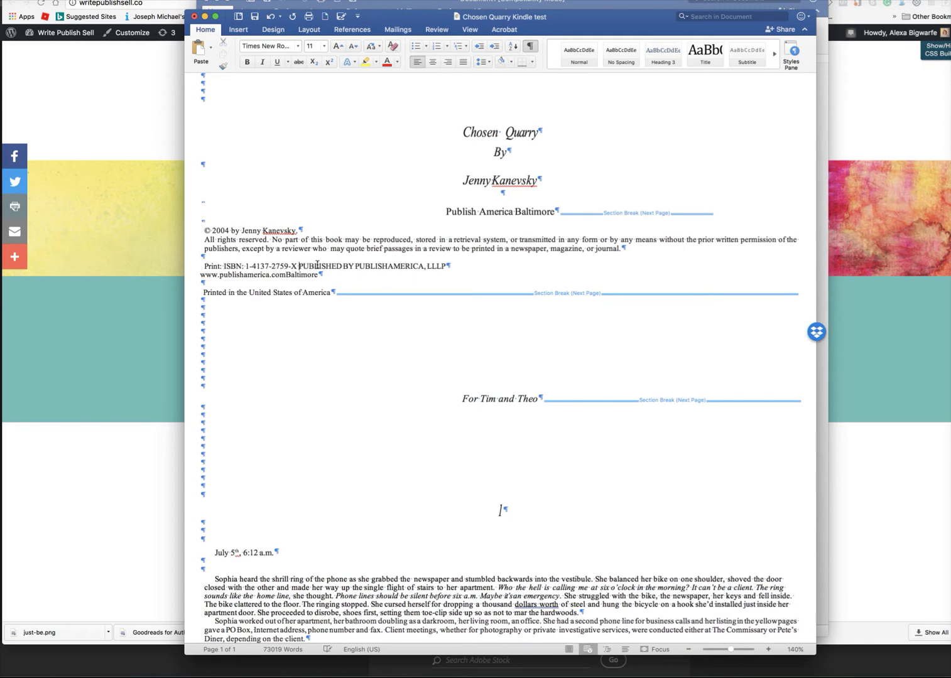
key(Return)
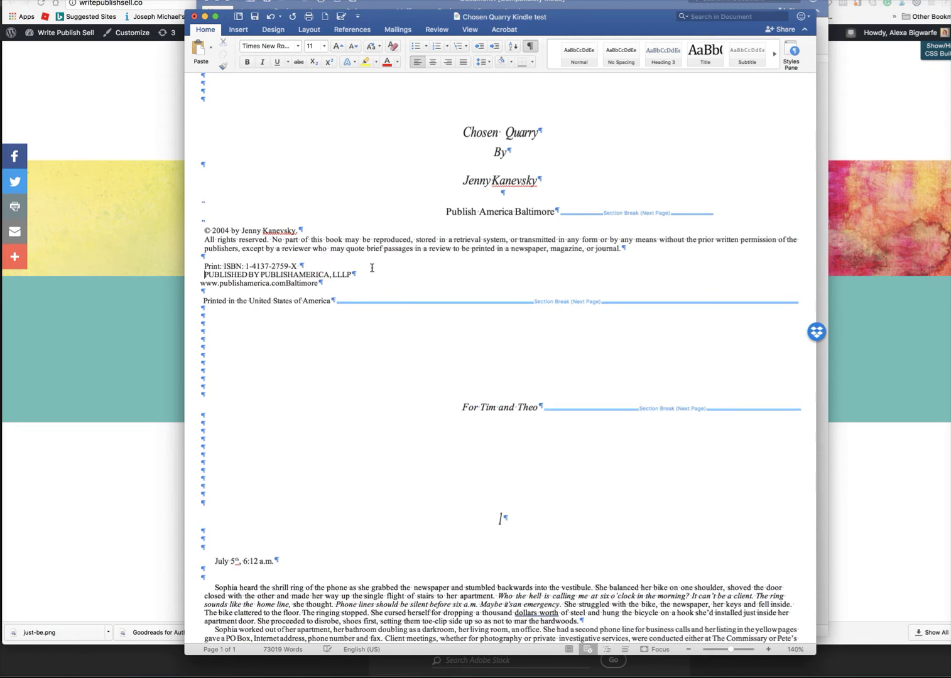
Step: Delete the Print ISBN line and leave a blank line above PUBLISHED BY
triple_click(252, 264)
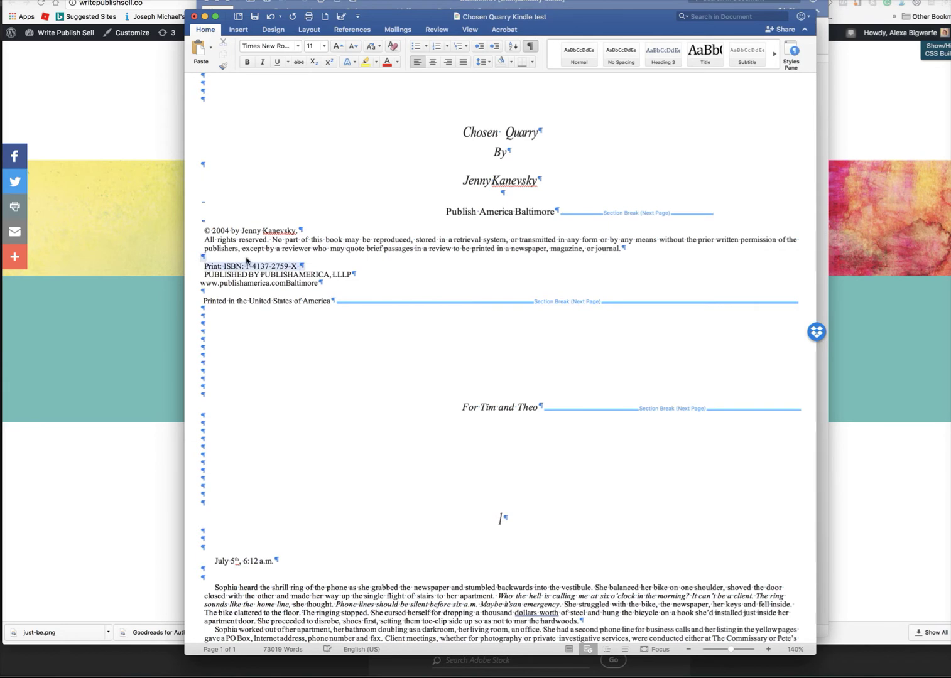
key(Delete)
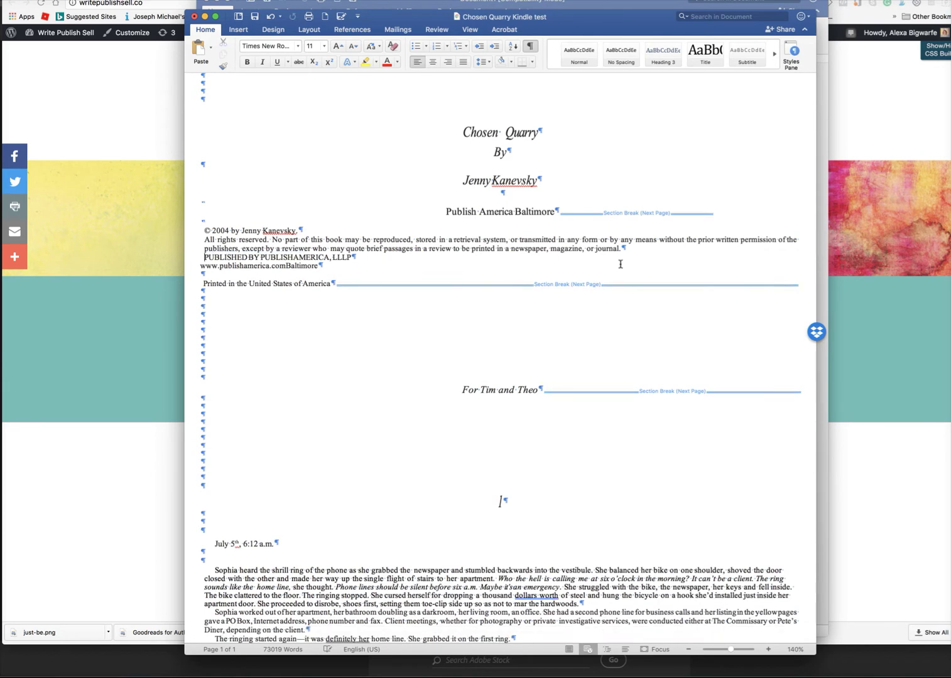
key(Return)
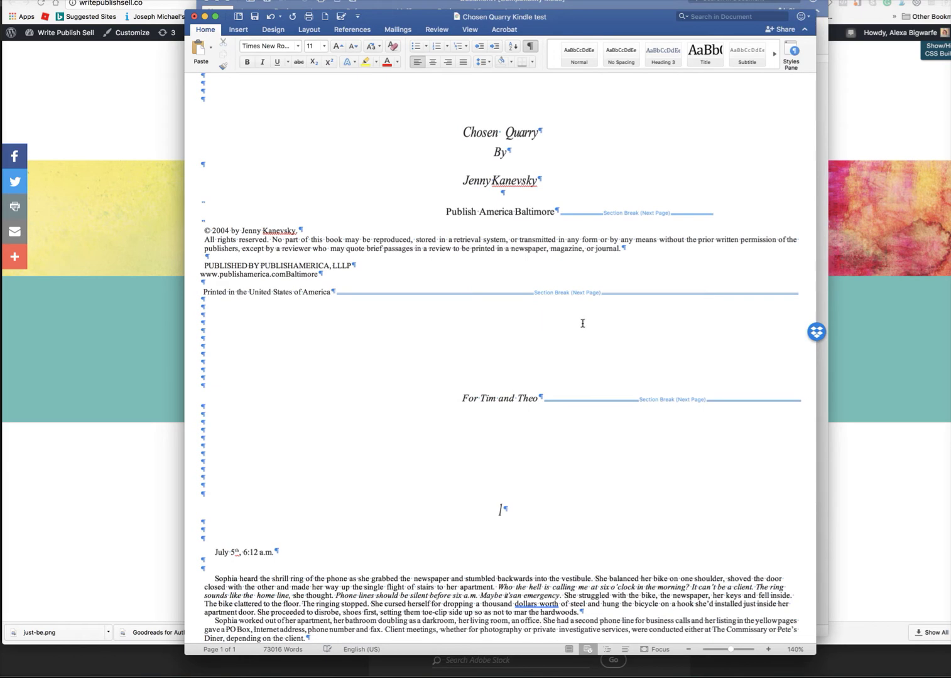
click(308, 33)
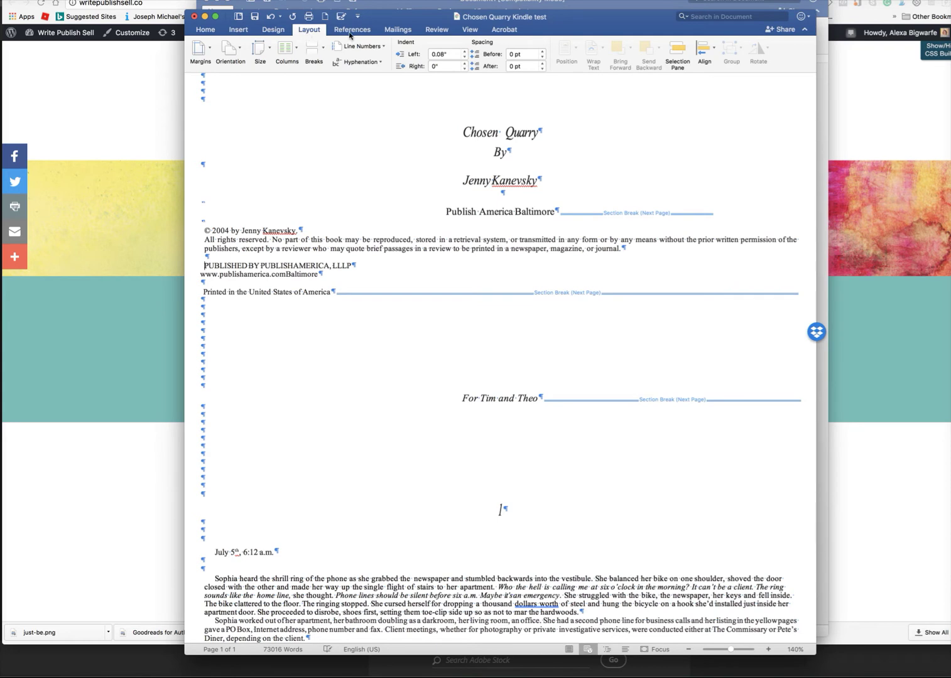
click(279, 31)
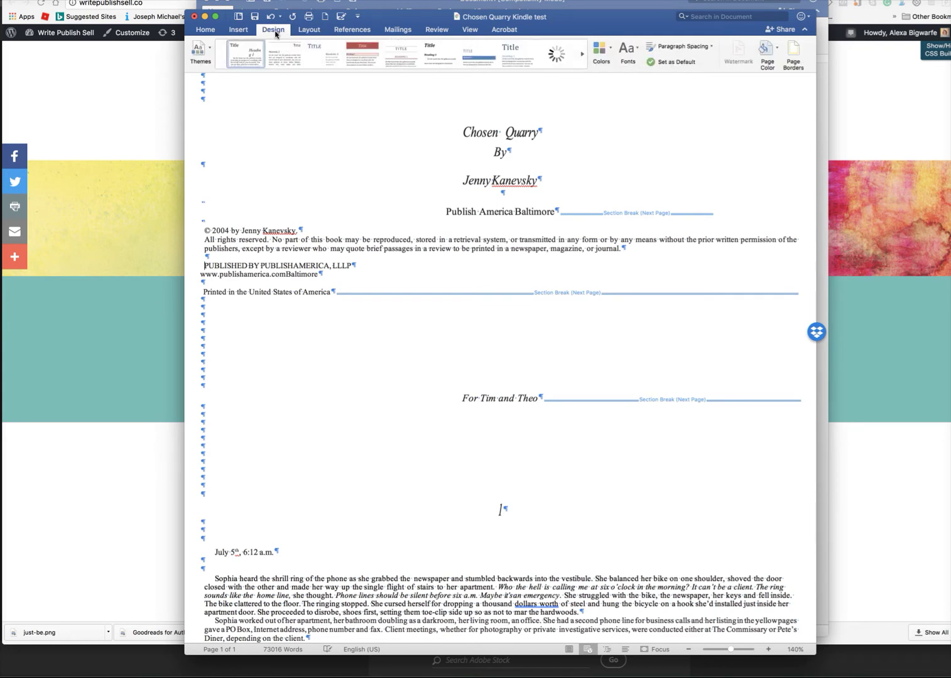
click(242, 30)
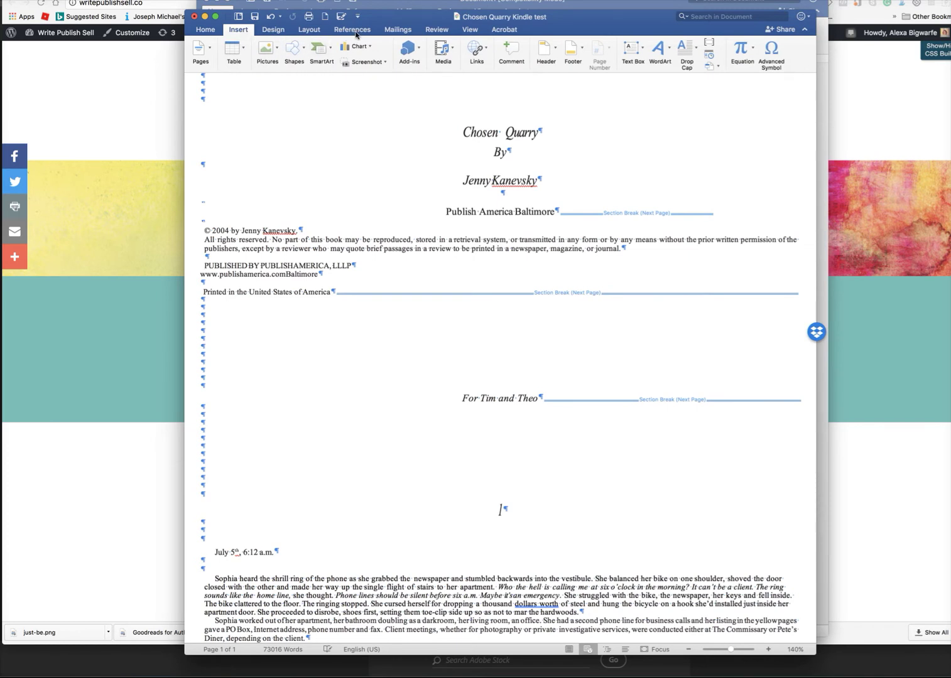
click(315, 34)
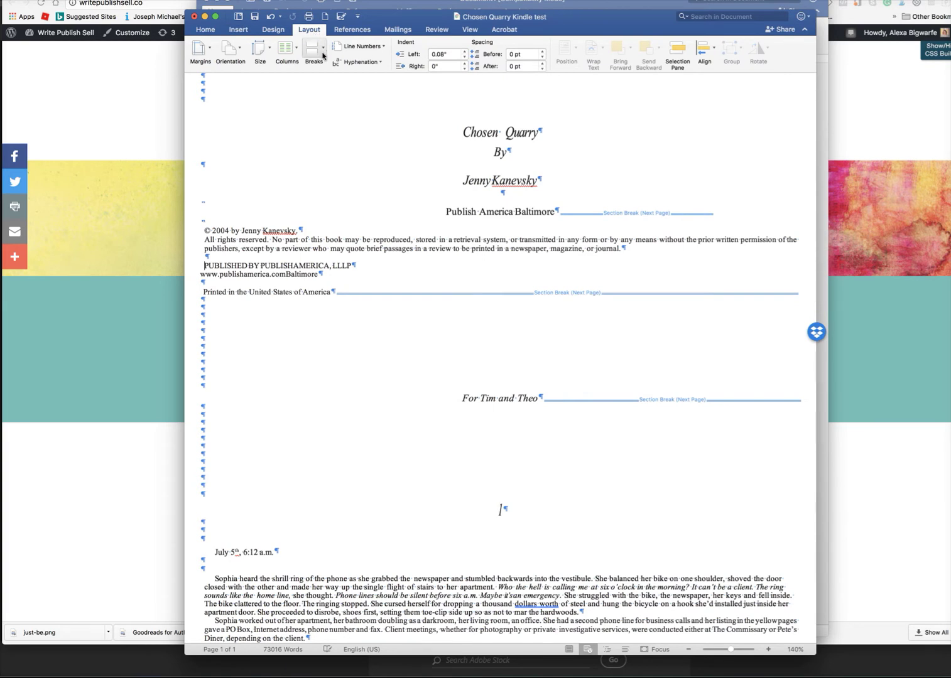
click(322, 54)
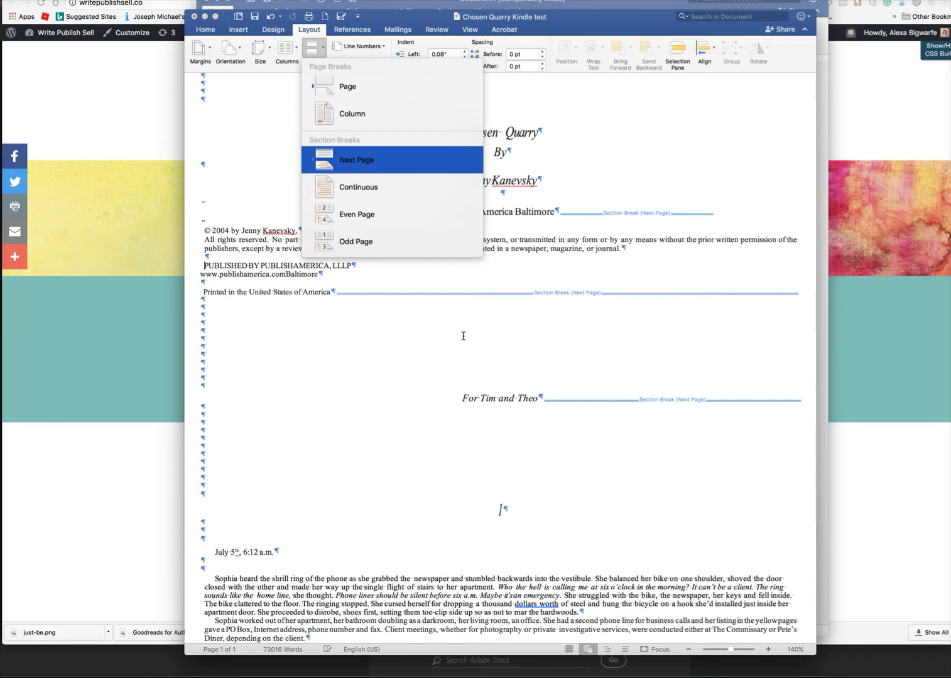
click(505, 361)
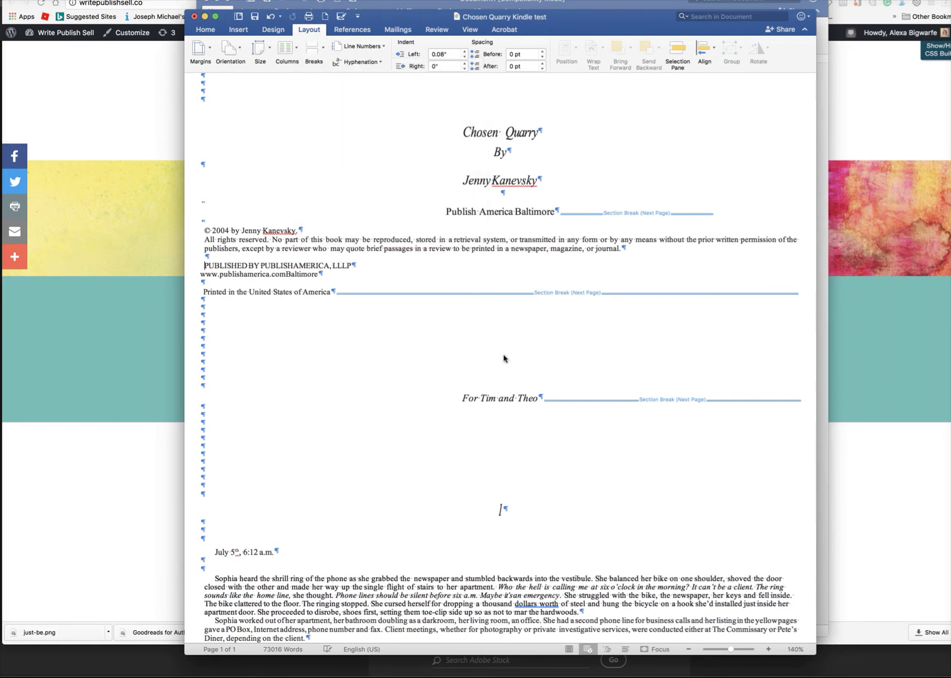
click(437, 353)
scroll(542, 384, down, 4)
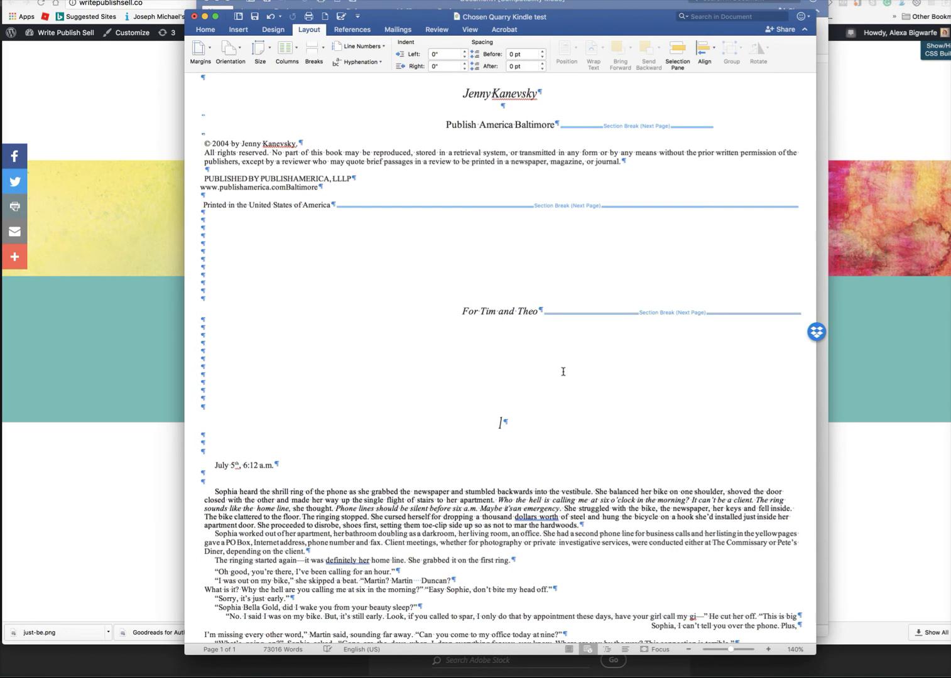
Step: Scroll to chapter one and select the '1' heading above the July 5th opening
scroll(563, 373, down, 3)
scroll(563, 373, down, 4)
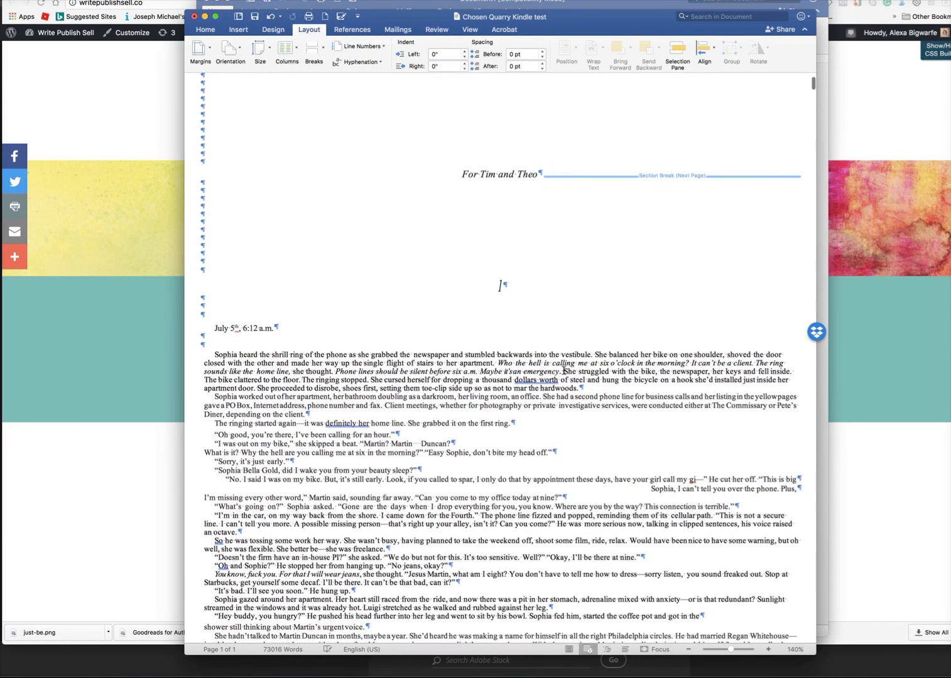
scroll(632, 269, down, 1)
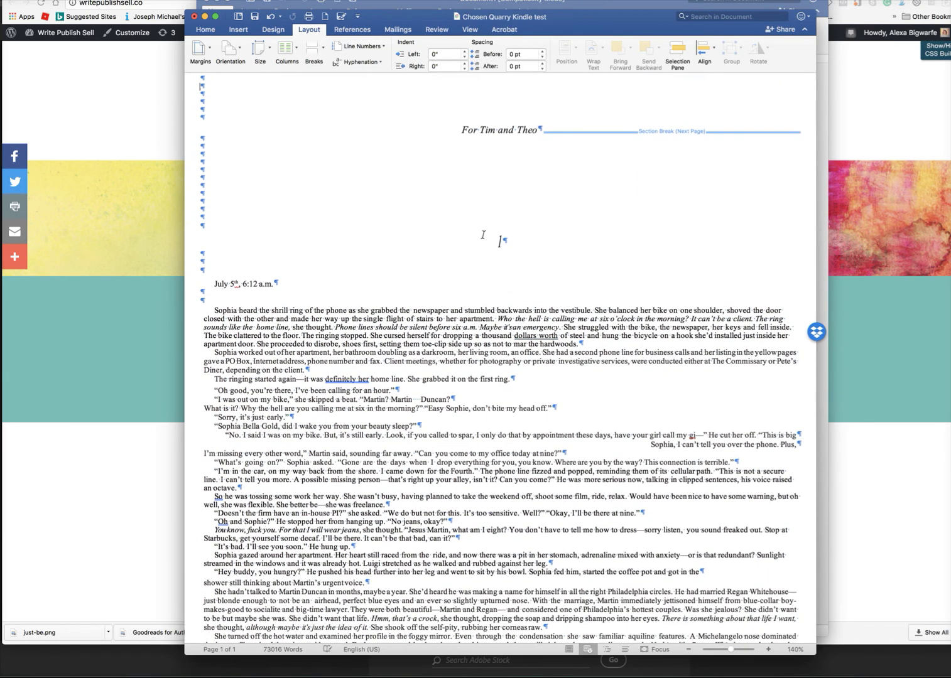
drag(492, 243, 525, 242)
scroll(547, 247, down, 2)
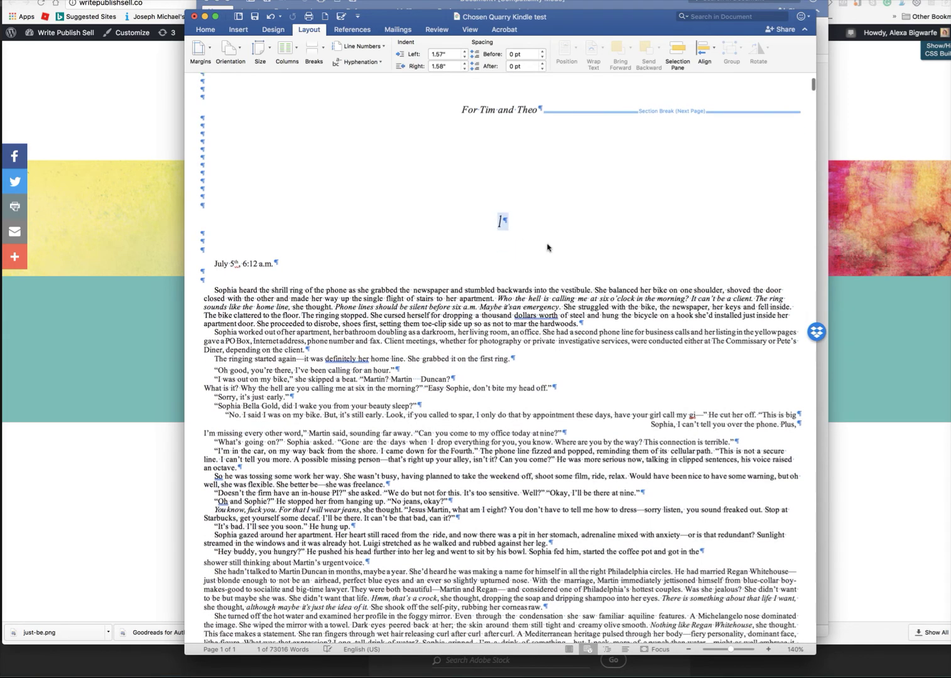
scroll(547, 247, up, 5)
scroll(547, 245, up, 5)
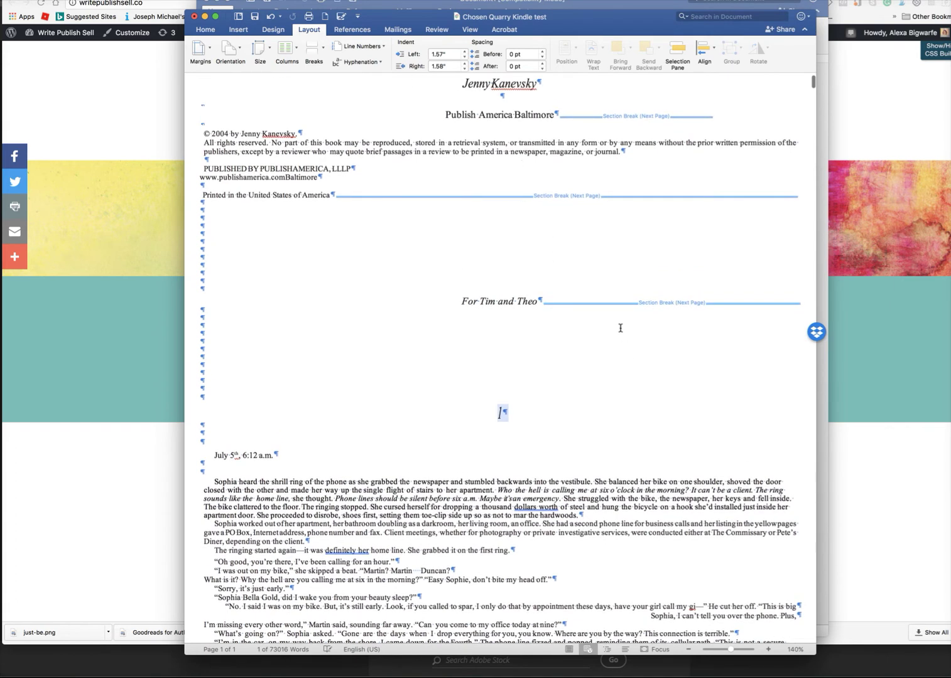
scroll(617, 331, up, 2)
scroll(533, 397, down, 3)
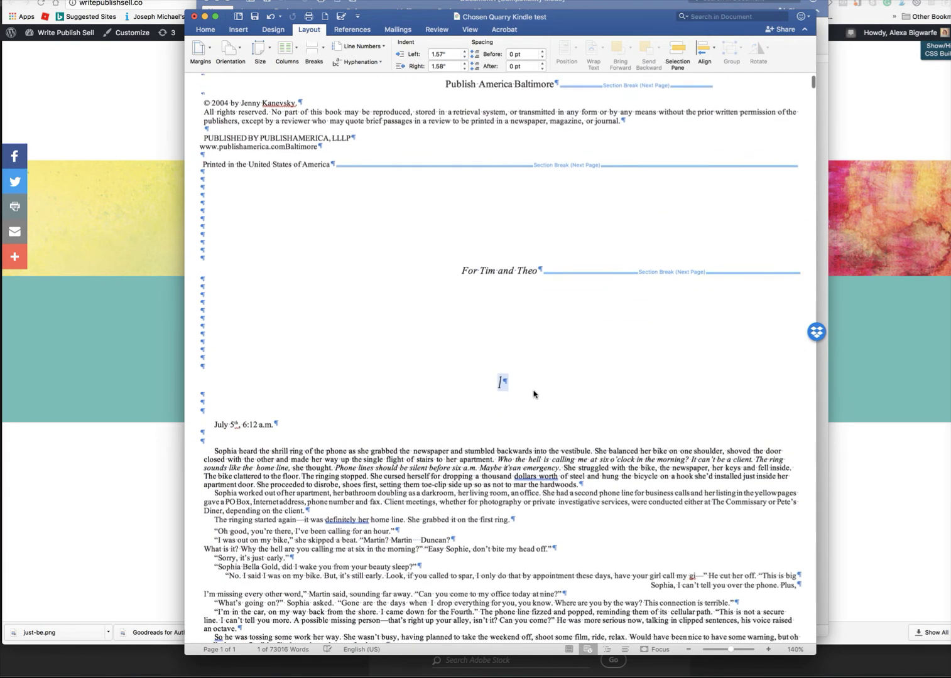
scroll(534, 395, down, 3)
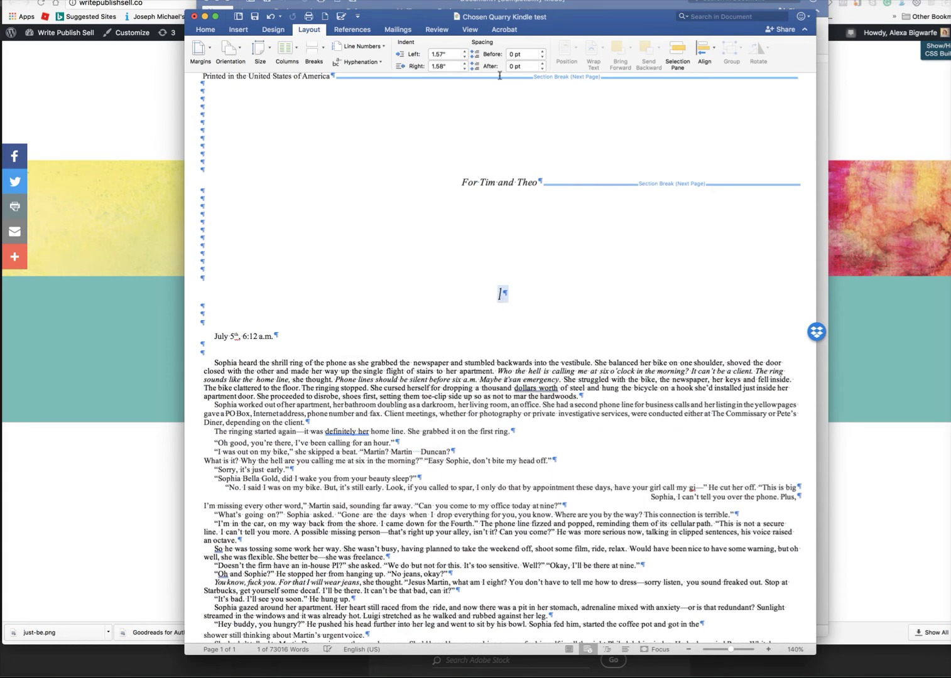
Step: Switch to Print Layout view and open the Styles pane from the Home tab
click(468, 30)
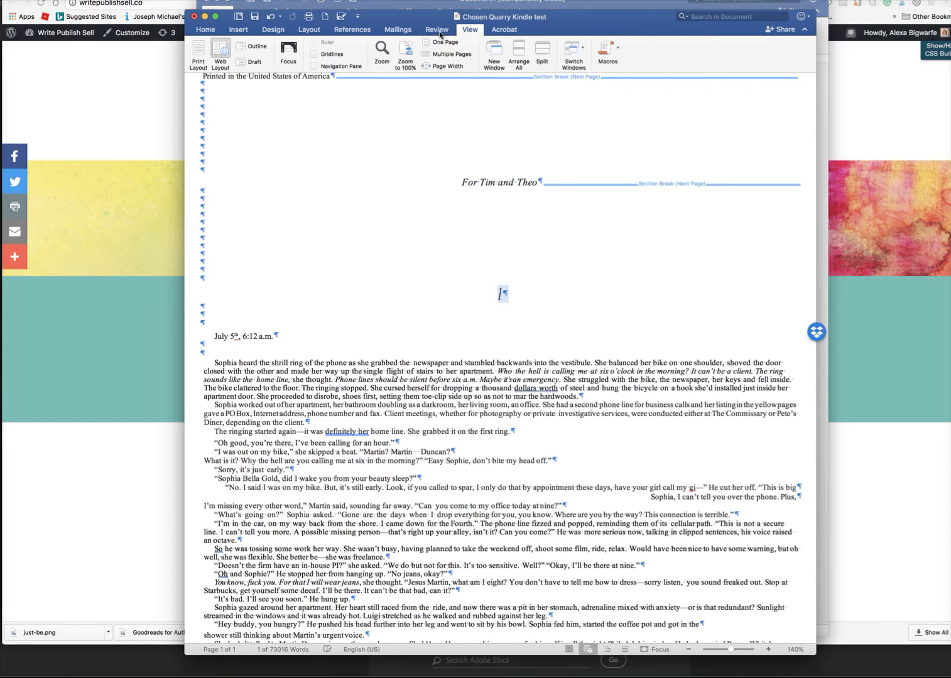
click(439, 33)
click(468, 32)
click(199, 54)
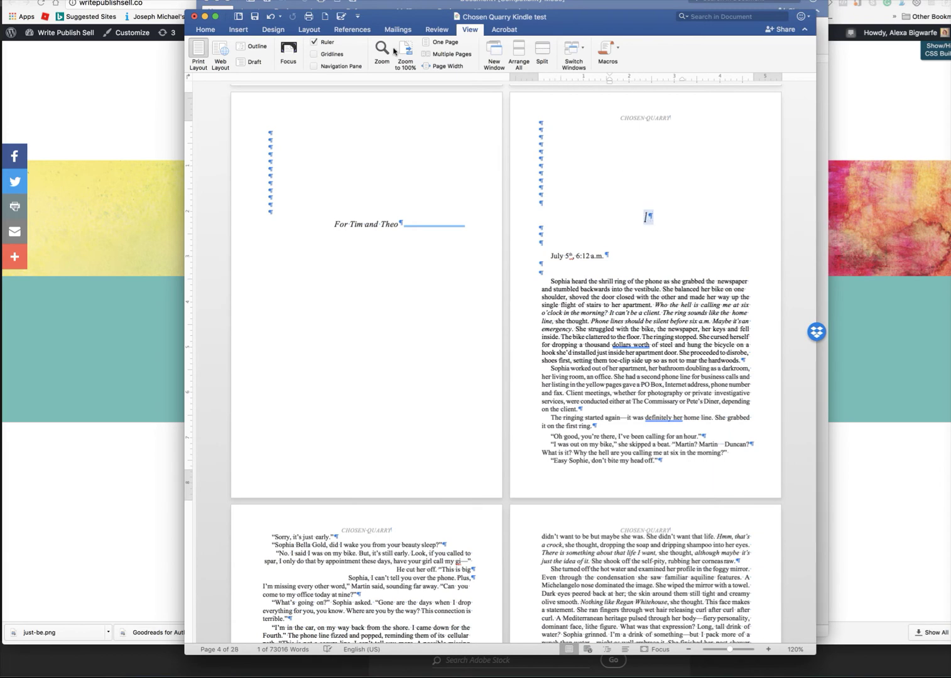
click(209, 32)
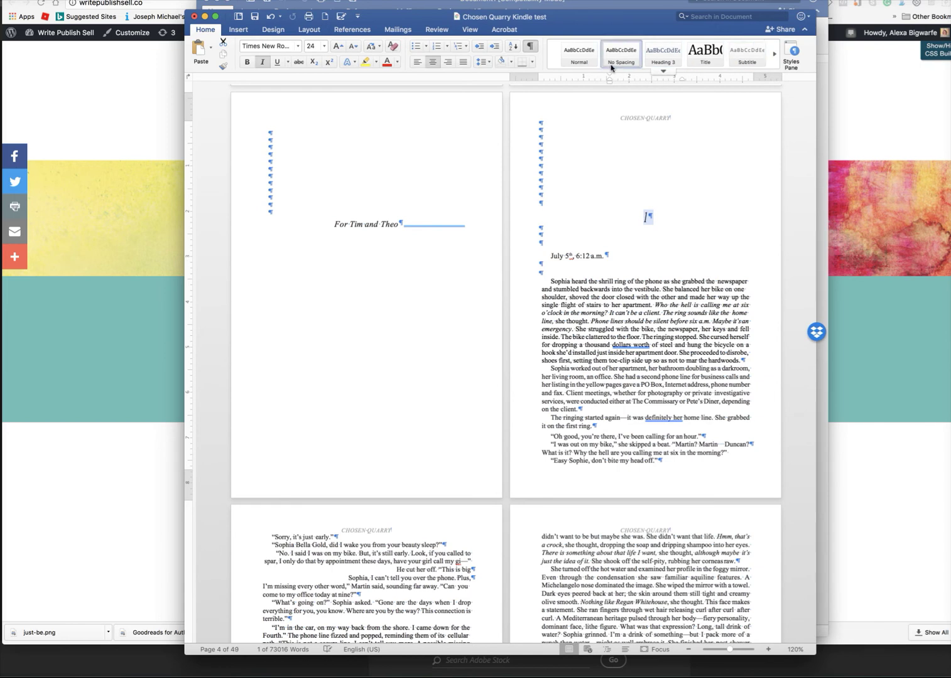
click(792, 61)
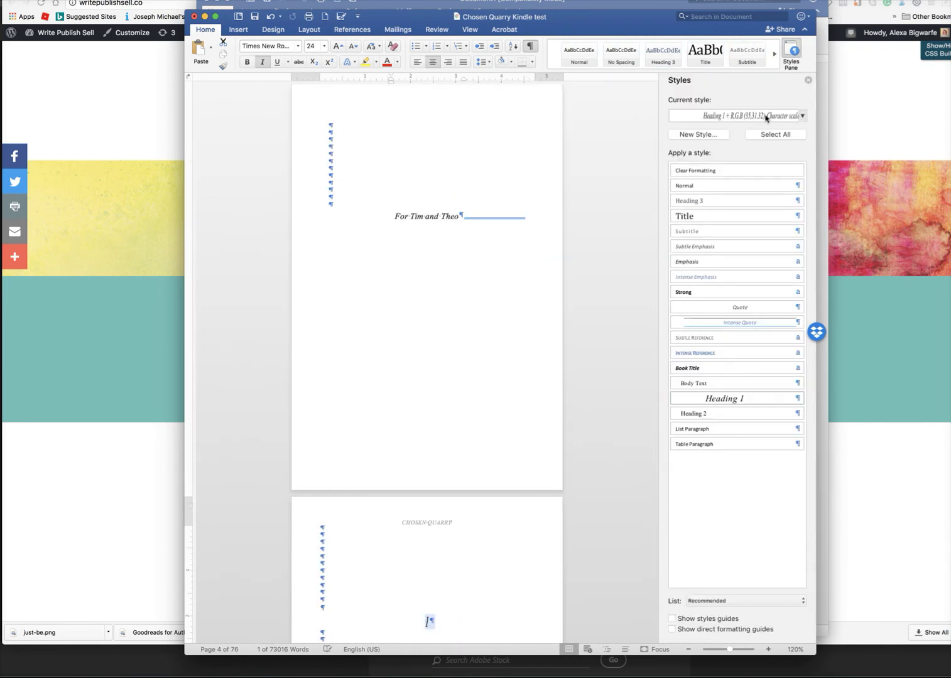
Step: Create a new paragraph style named H1
click(716, 136)
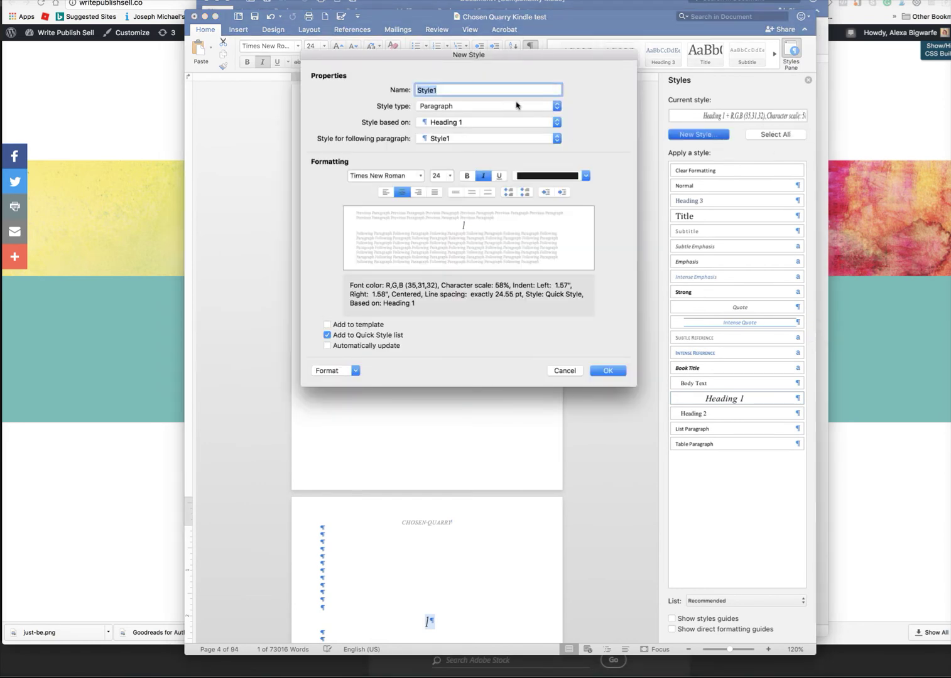
text(H1)
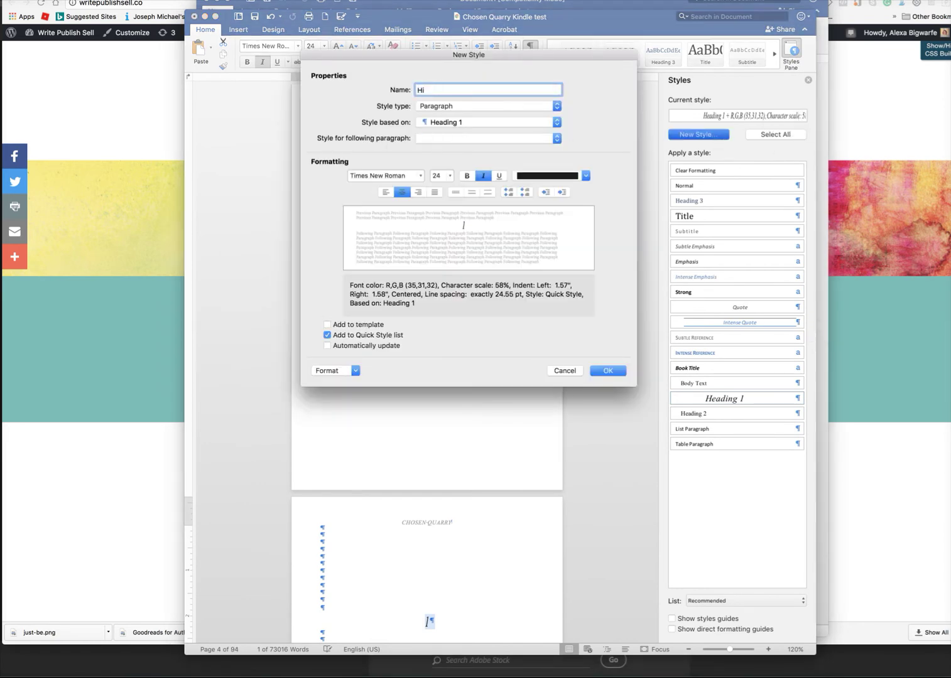
click(614, 371)
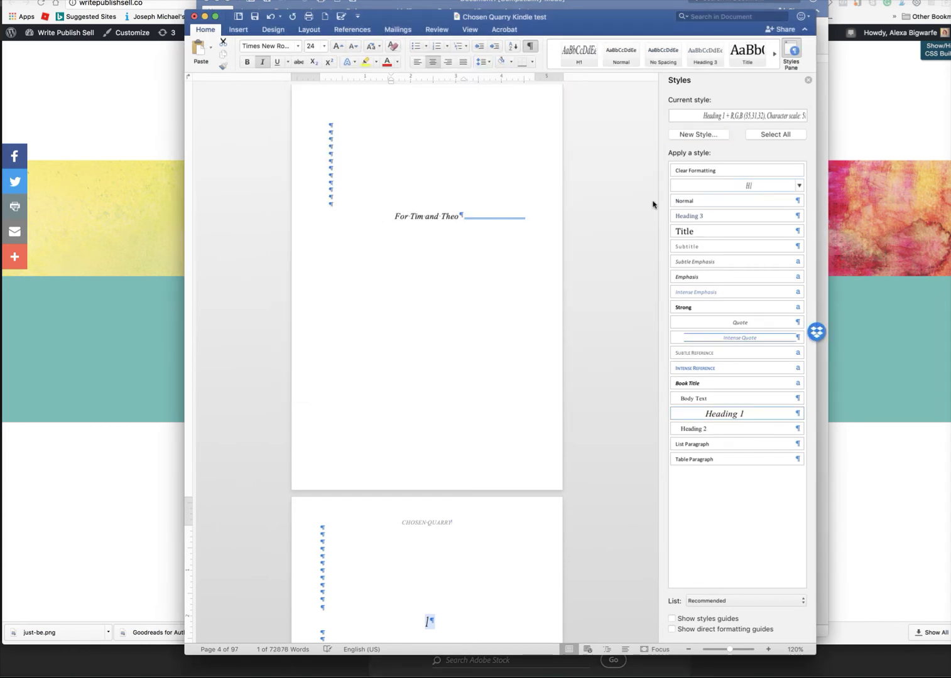
Step: Apply the Heading 1 style to the chapter '1' heading
scroll(529, 230, down, 2)
scroll(529, 230, down, 9)
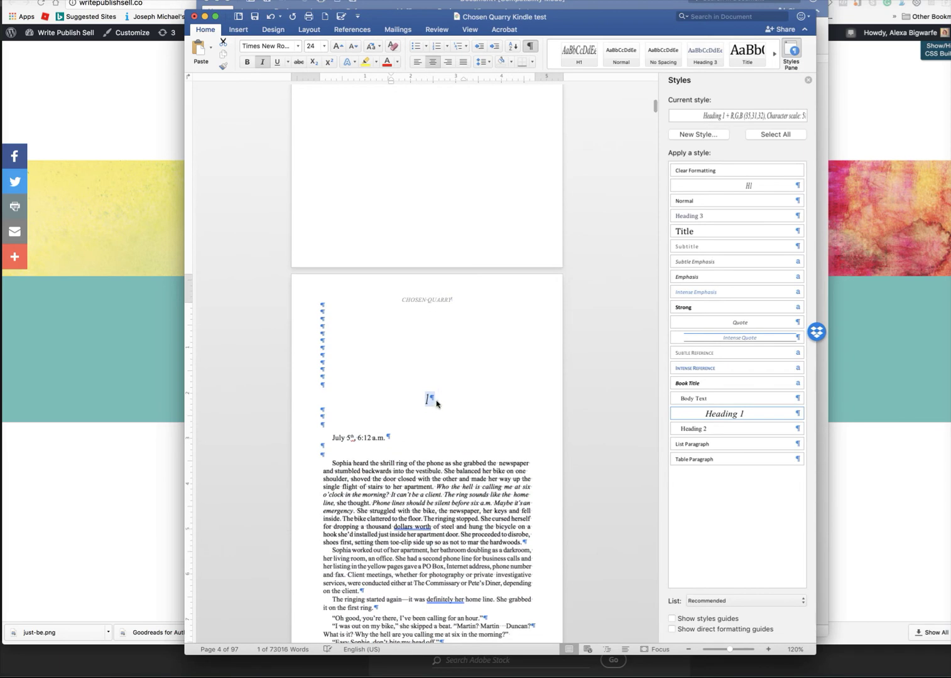
click(427, 400)
double_click(424, 398)
click(746, 413)
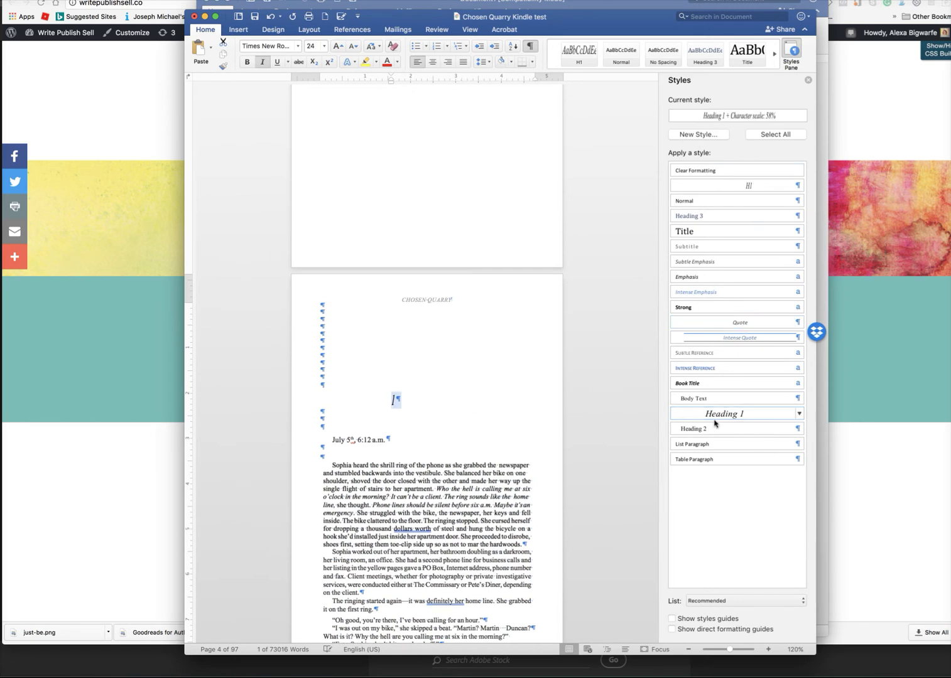
scroll(481, 443, down, 2)
scroll(481, 443, down, 10)
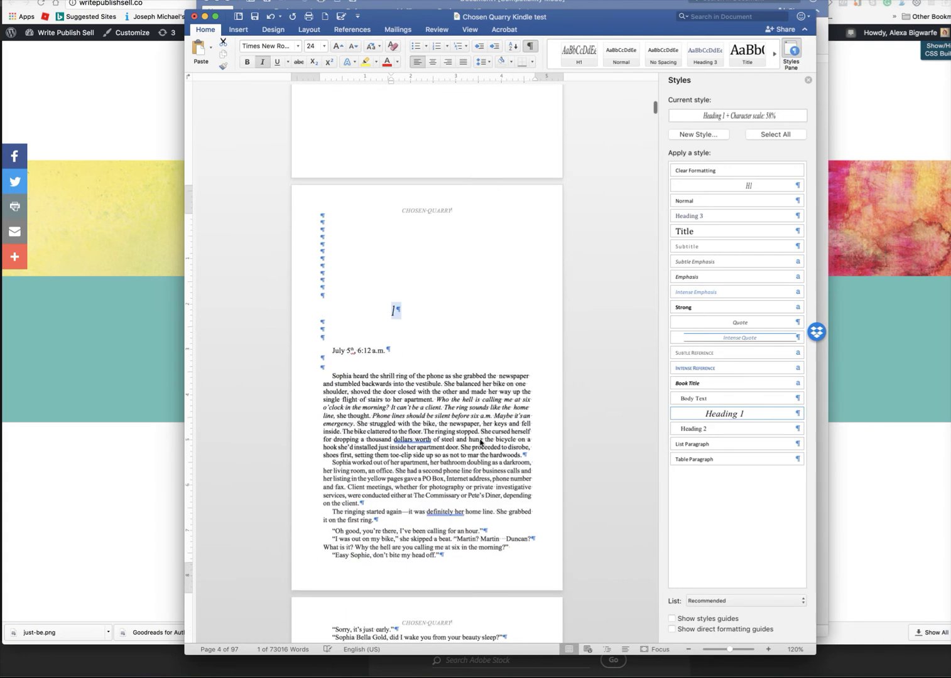
scroll(479, 445, up, 5)
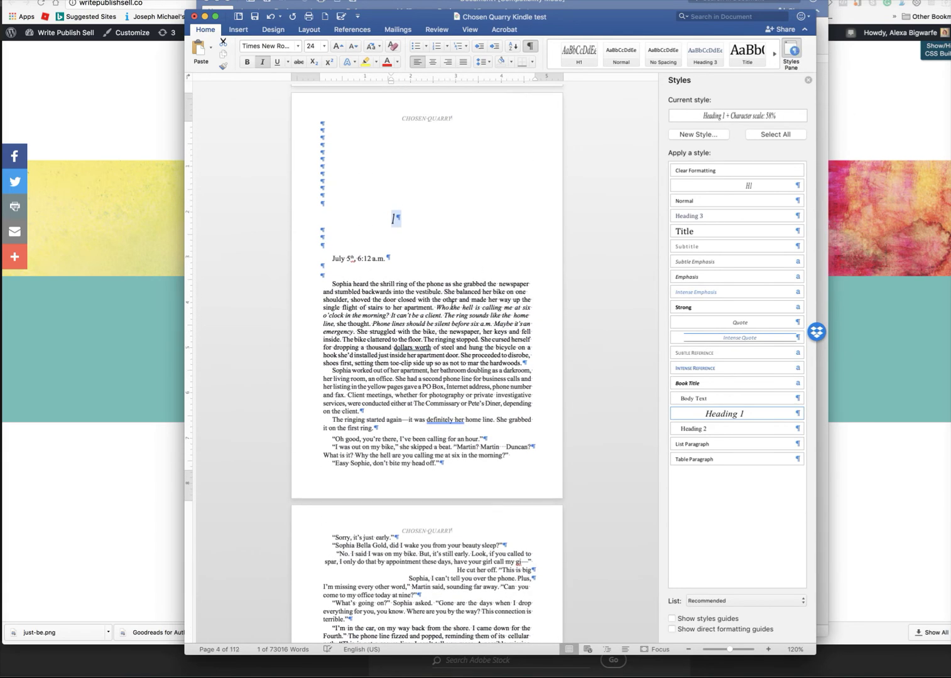
Step: Justify the first two story paragraphs
click(451, 307)
drag(332, 283, 524, 410)
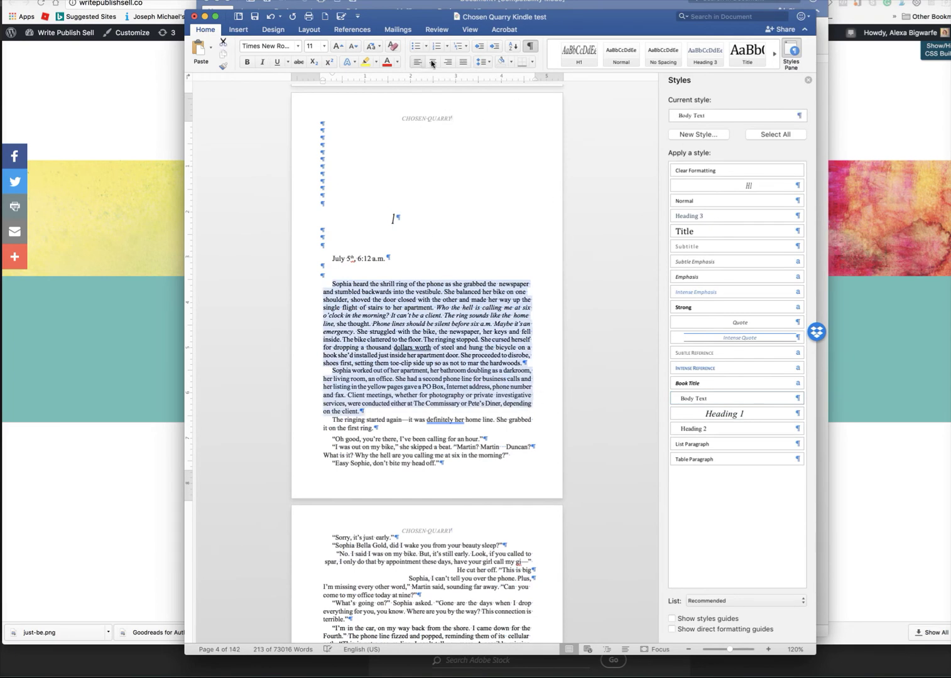
click(464, 65)
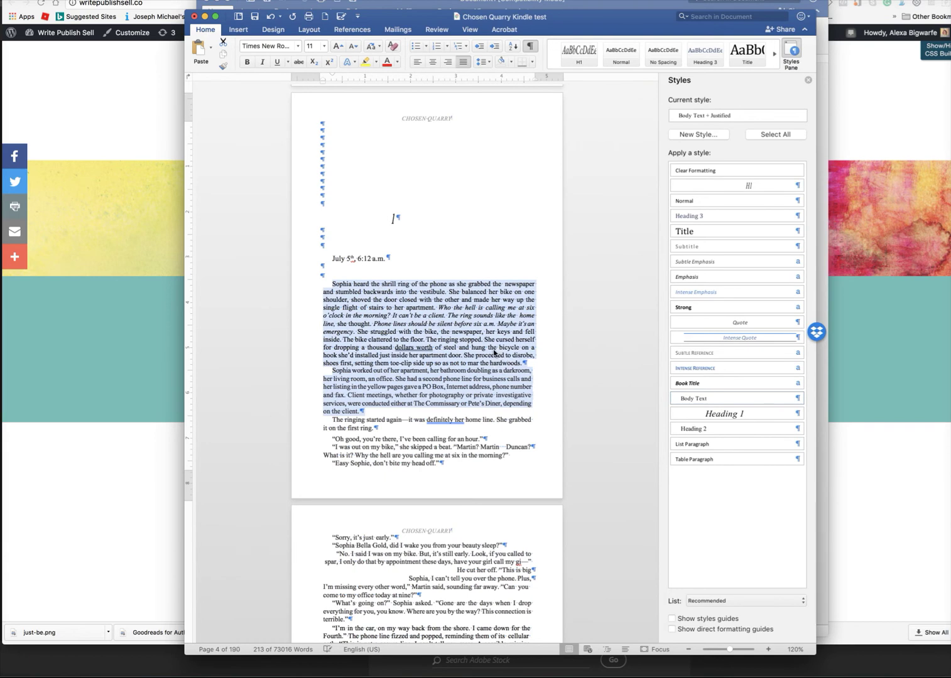
Step: Modify the Body Text style so its alignment is Justified
scroll(493, 357, down, 3)
scroll(494, 356, down, 7)
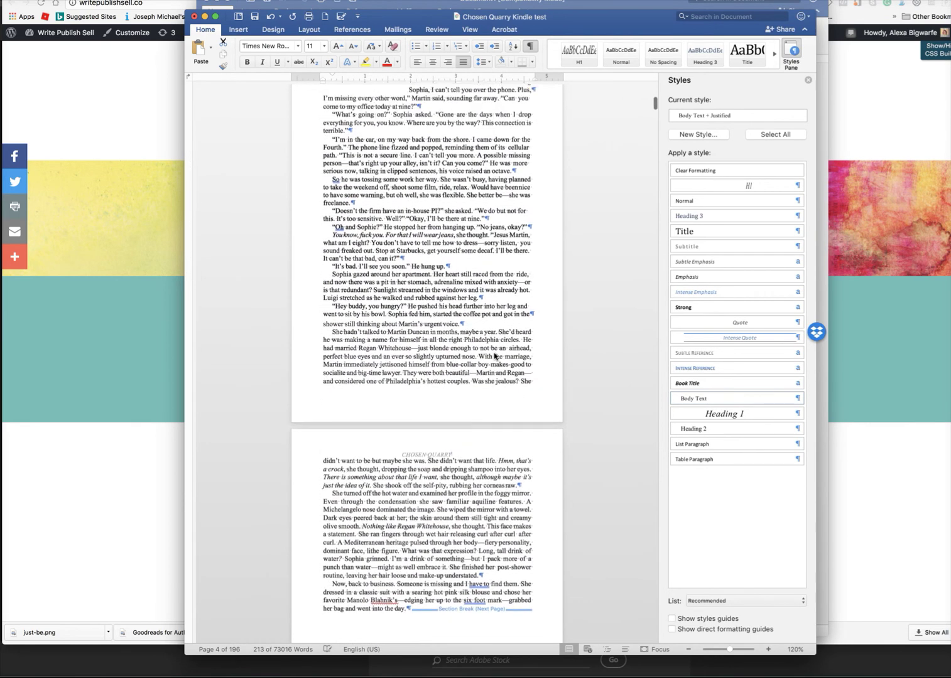
scroll(491, 311, up, 5)
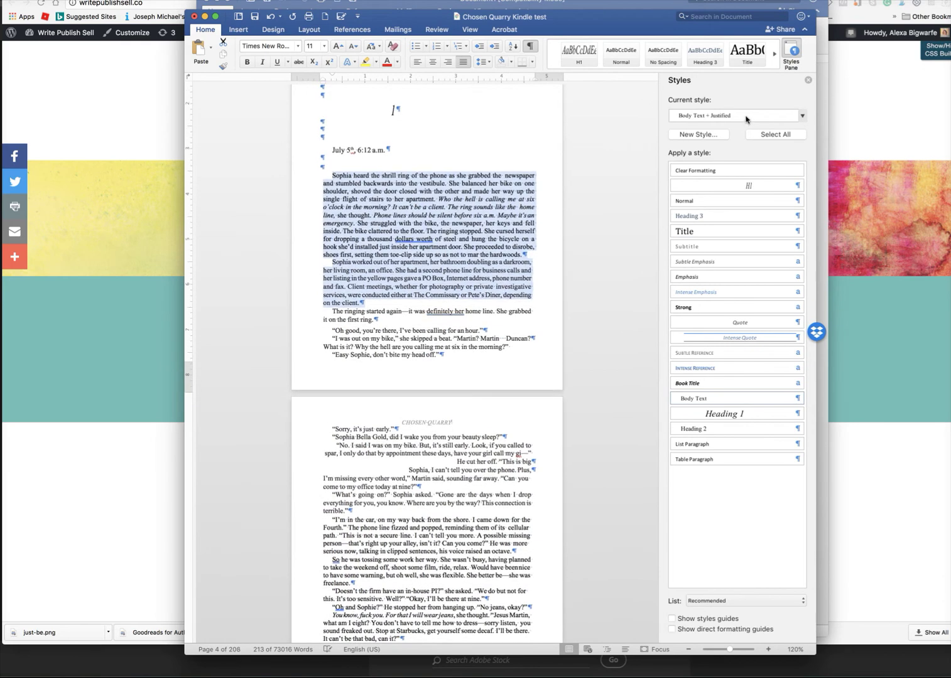
click(755, 118)
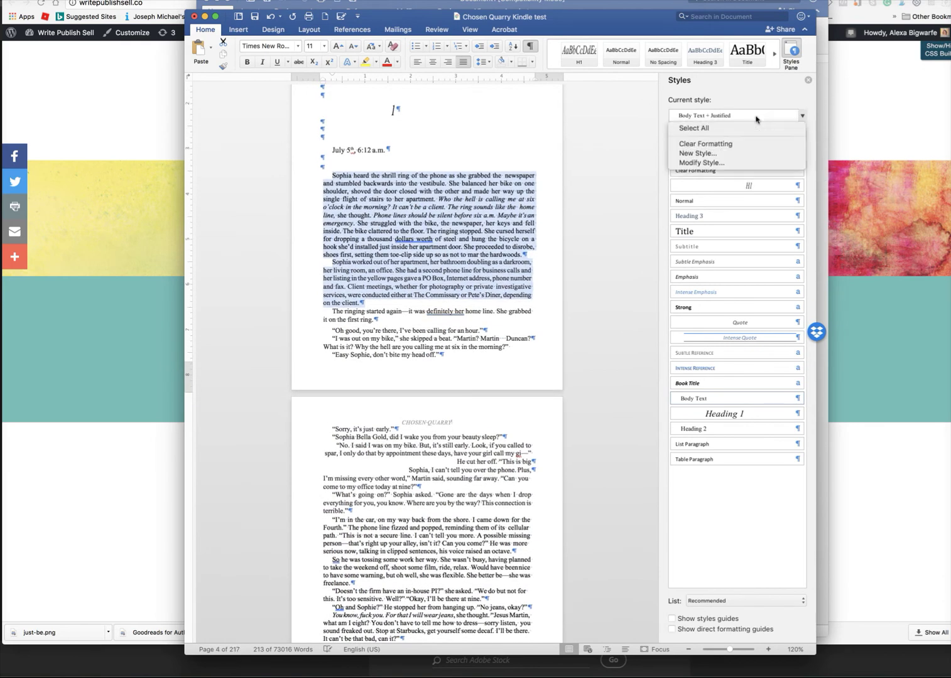
click(726, 164)
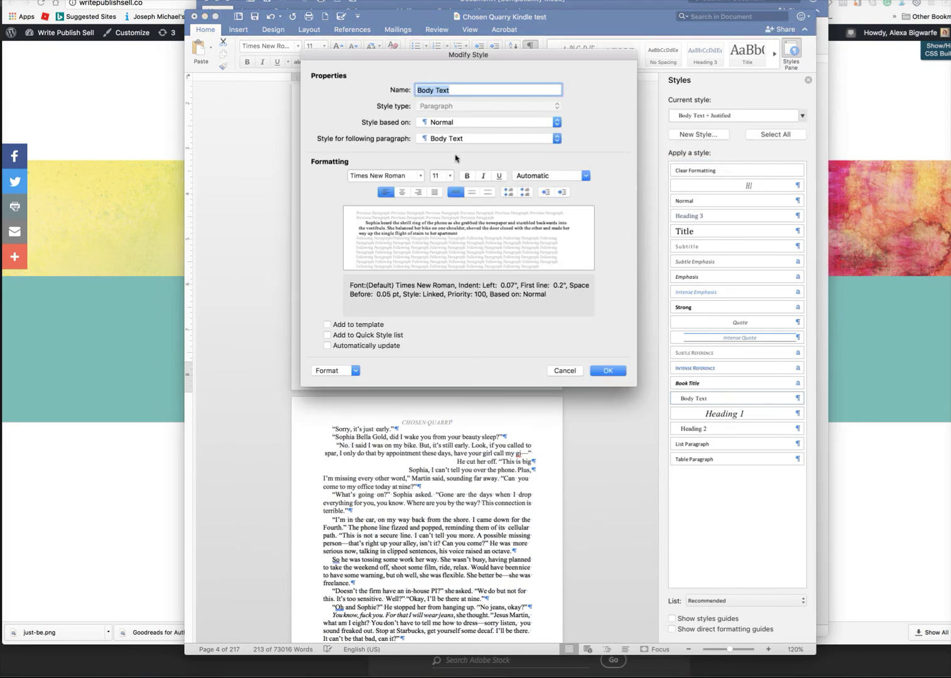
click(435, 192)
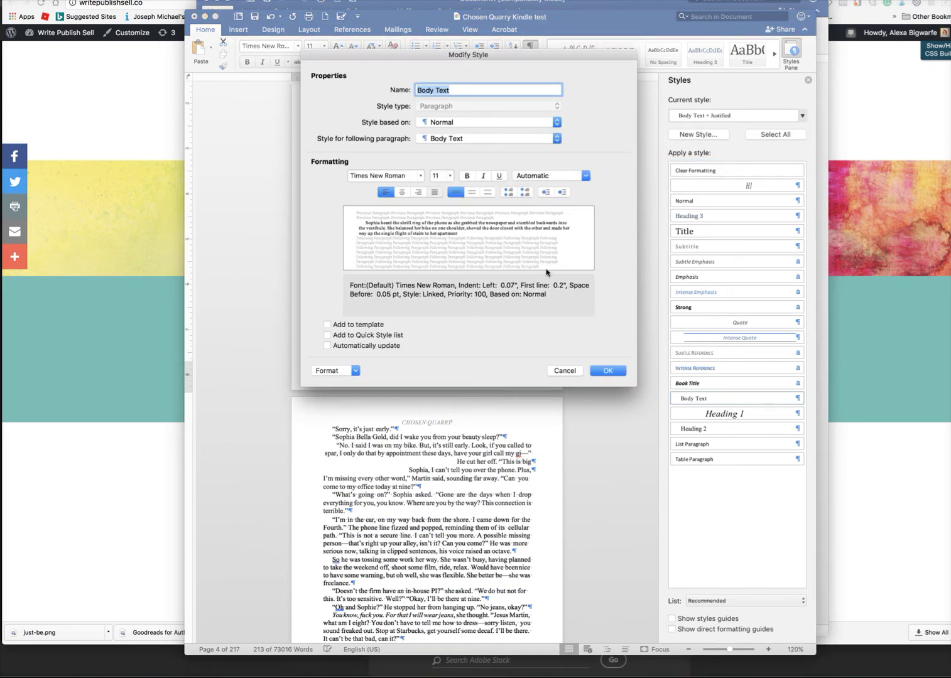
Step: Save the justified Body Text style, close the Styles pane and return to Web Layout
click(607, 372)
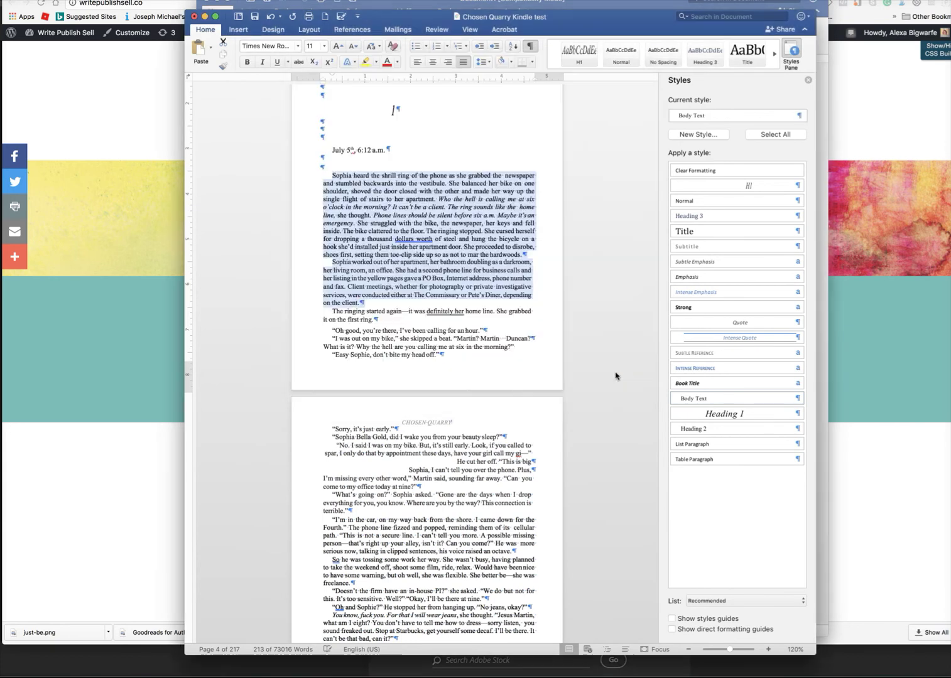
scroll(517, 307, up, 10)
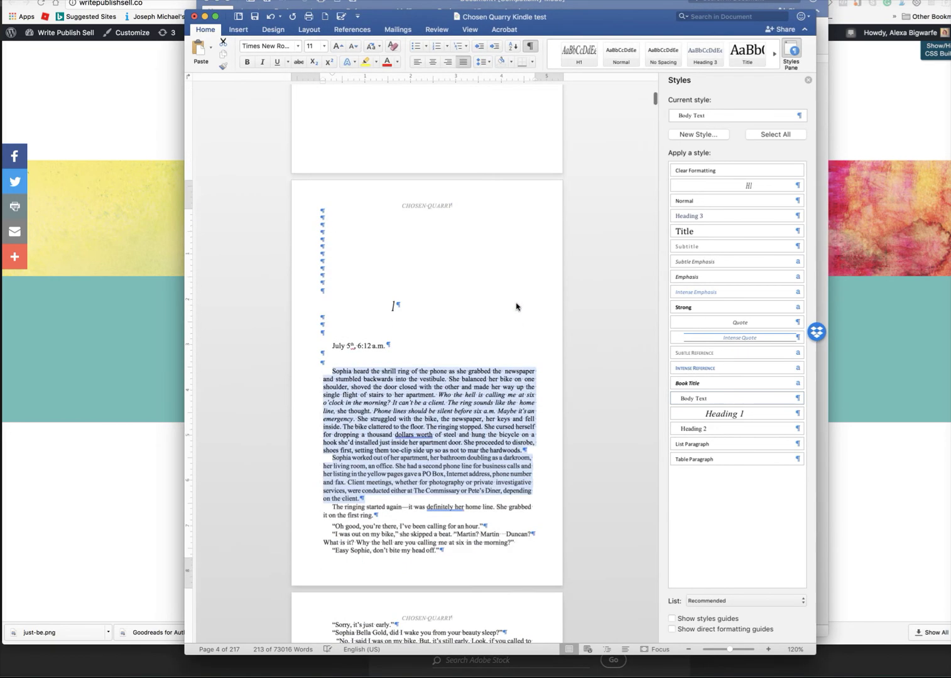
scroll(515, 311, up, 3)
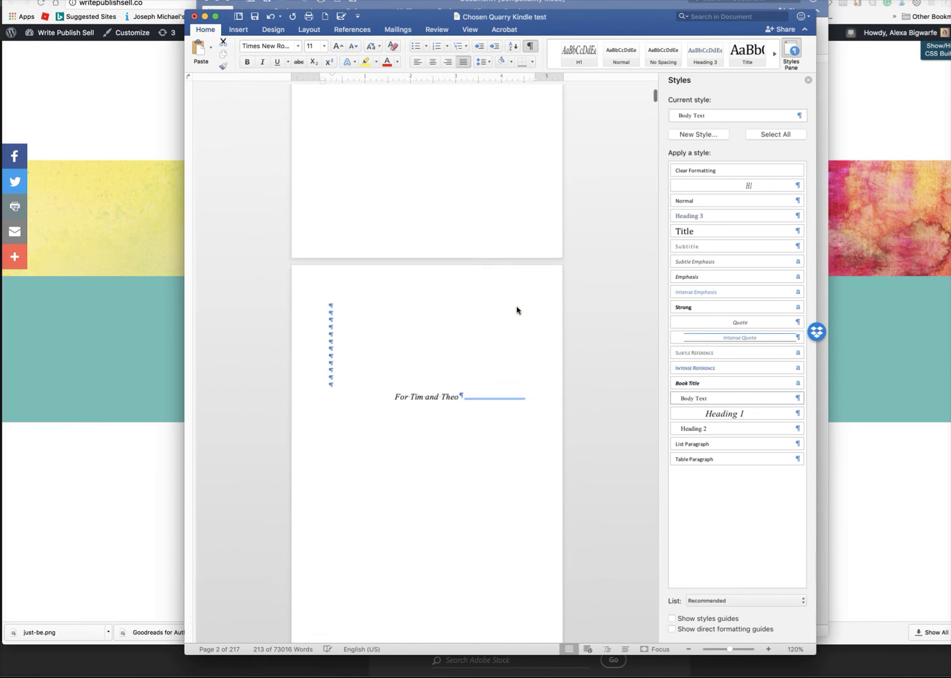
scroll(515, 311, down, 3)
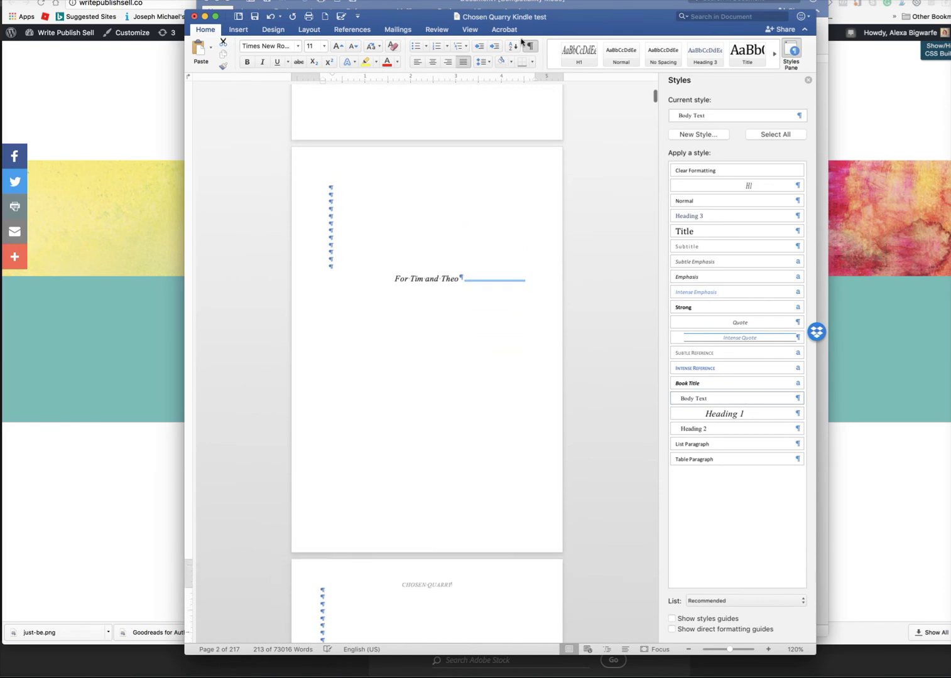
click(808, 80)
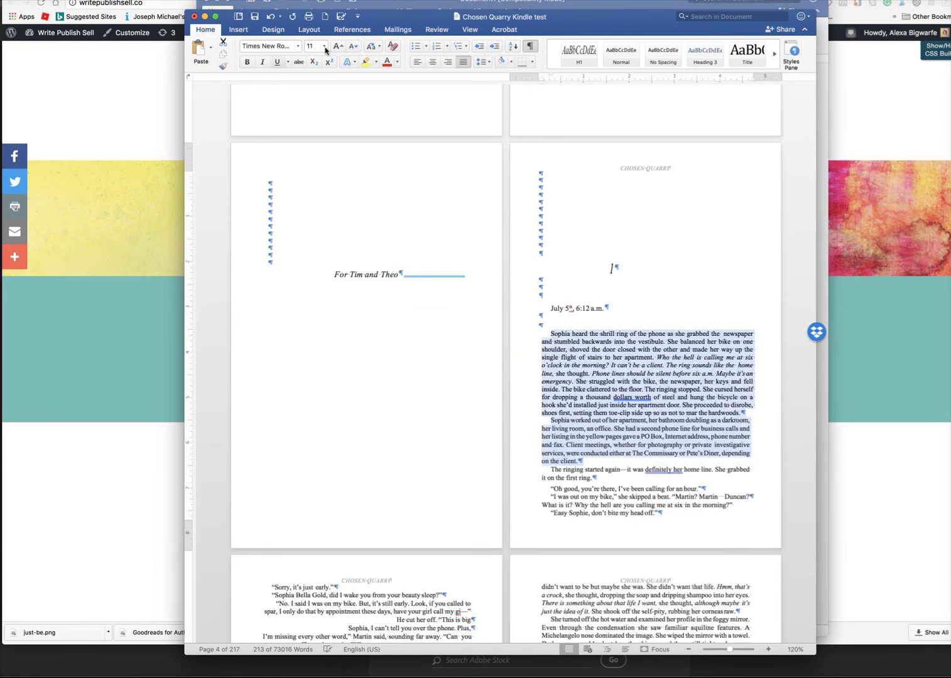
click(471, 31)
click(226, 57)
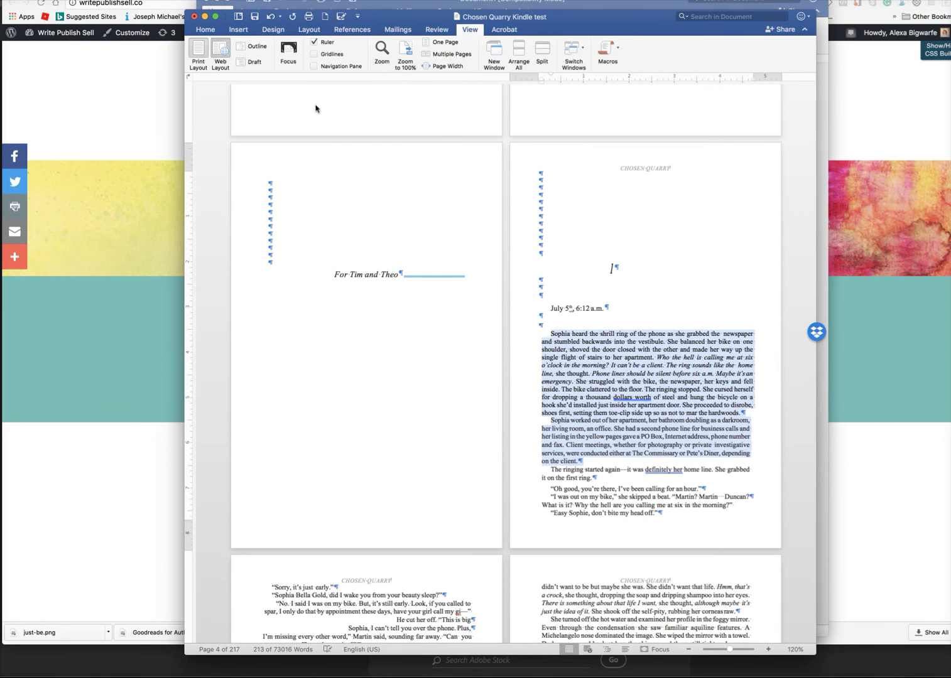
Step: Delete the stray empty lines above the chapter 2 heading
scroll(636, 341, down, 4)
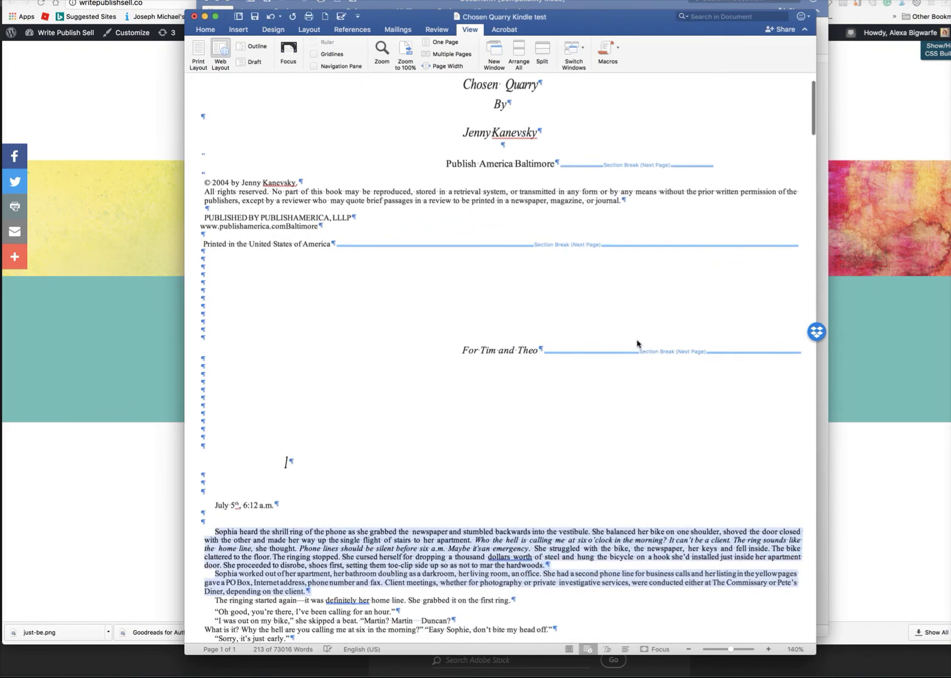
scroll(637, 343, down, 10)
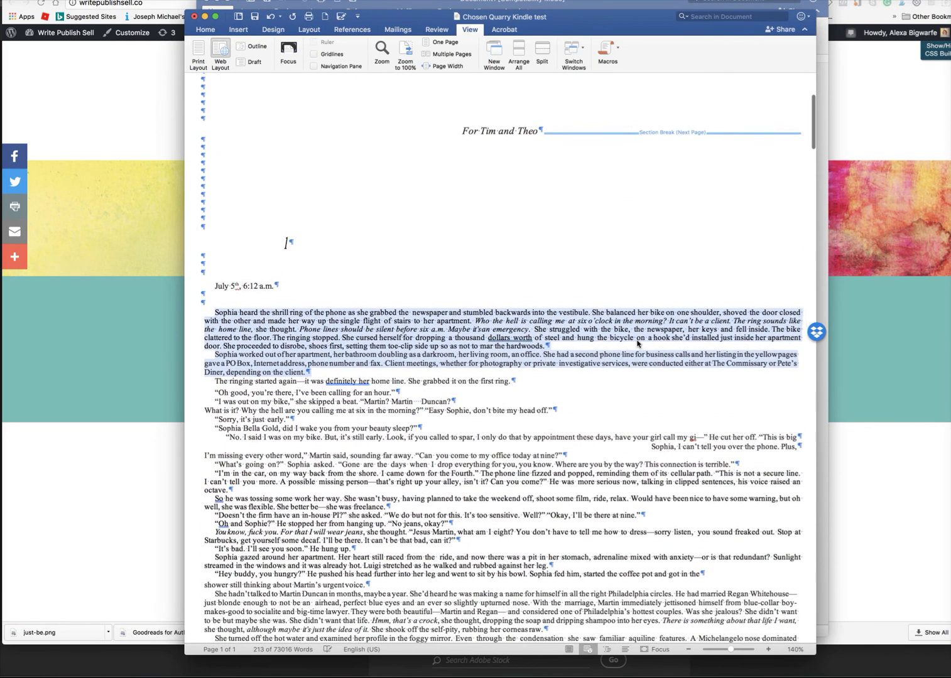
scroll(469, 266, down, 13)
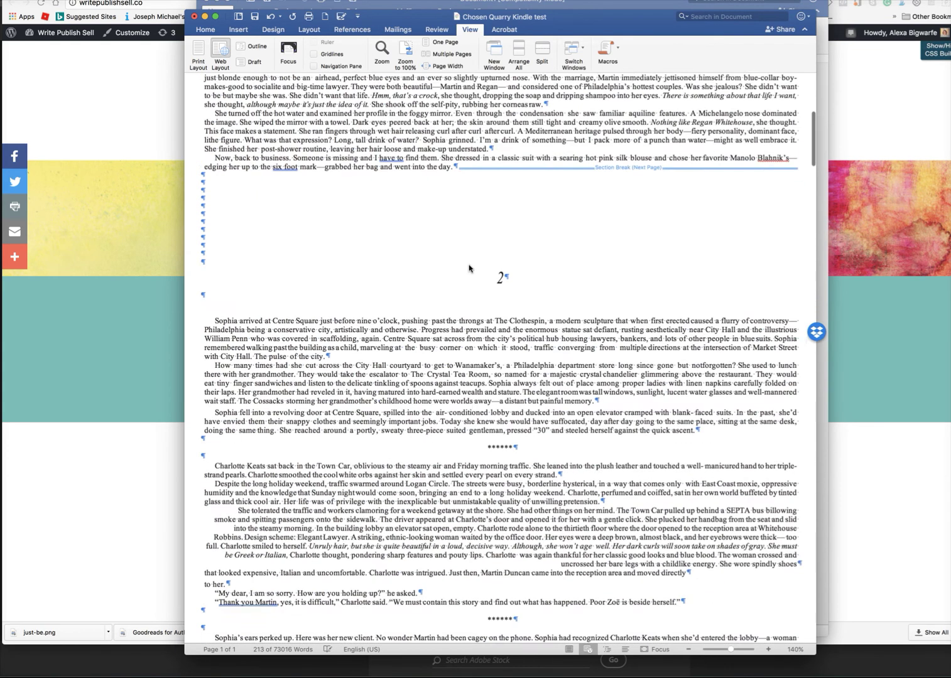
scroll(468, 266, up, 1)
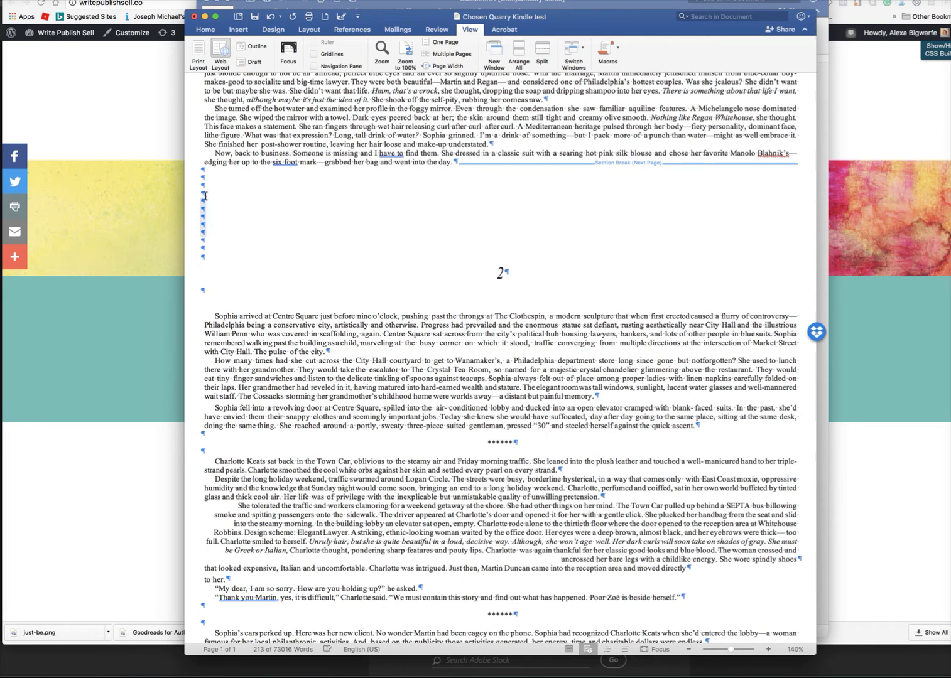
key(BackSpace)
key(BackSpace)
key(BackSpace)
key(BackSpace)
key(BackSpace)
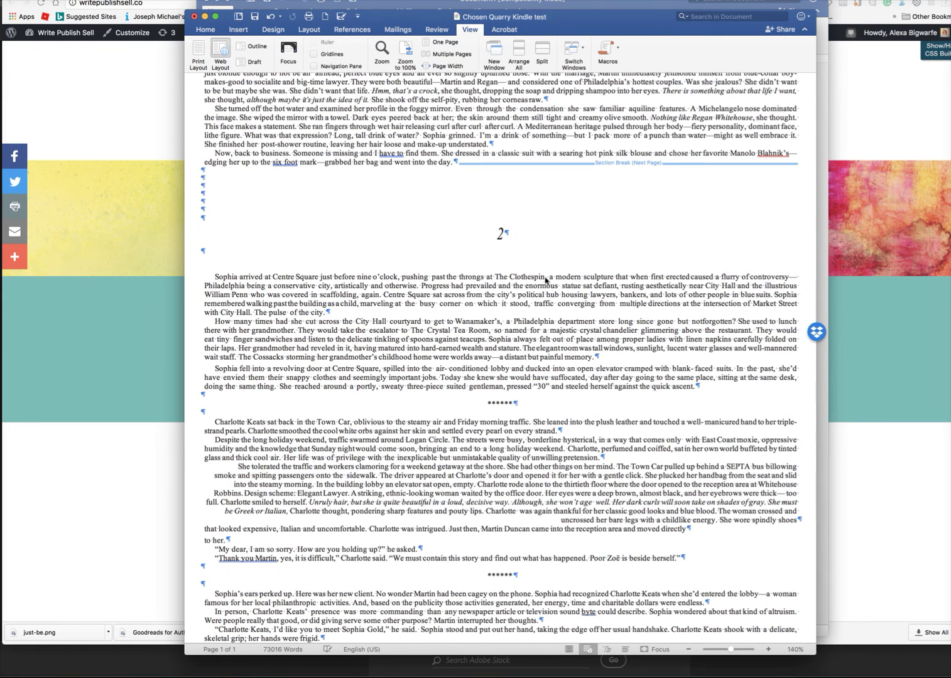
Step: Select the centered ****** scene-break line further down chapter 2
scroll(546, 280, down, 3)
scroll(546, 280, down, 4)
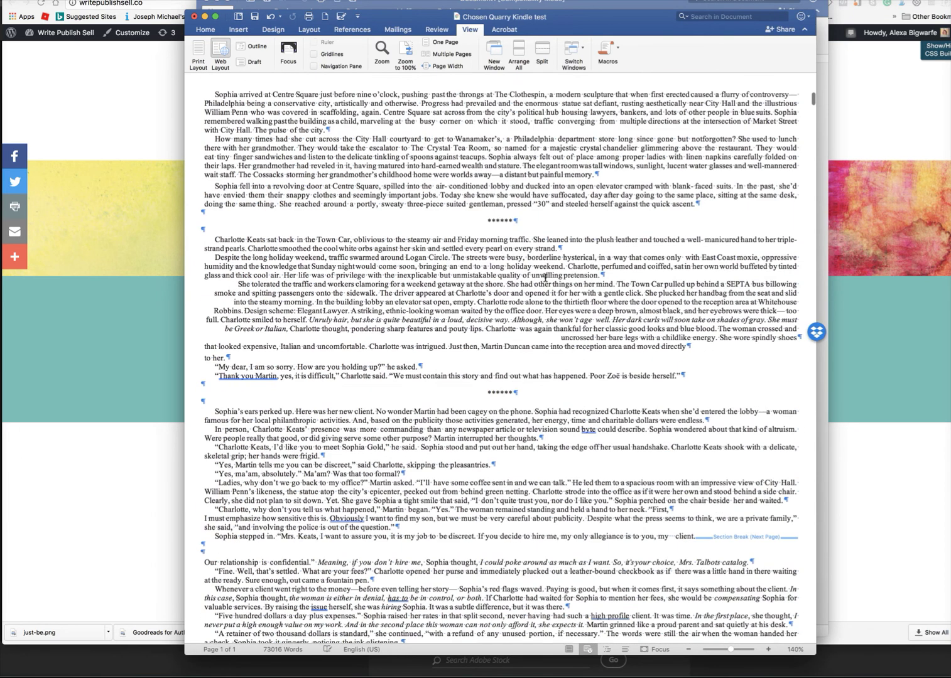
scroll(481, 236, down, 2)
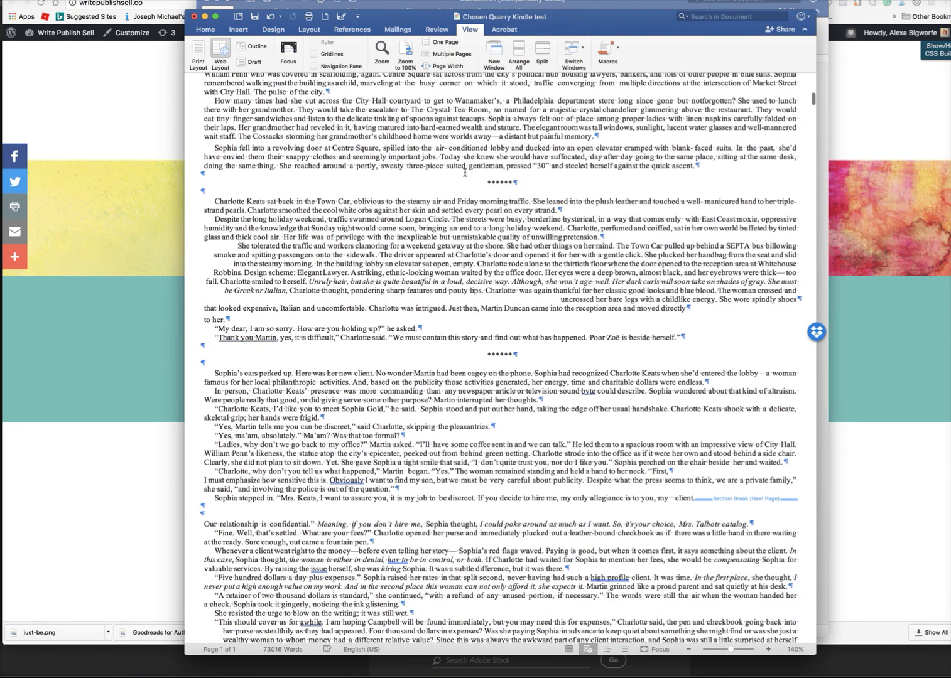
scroll(465, 172, up, 4)
scroll(629, 253, down, 2)
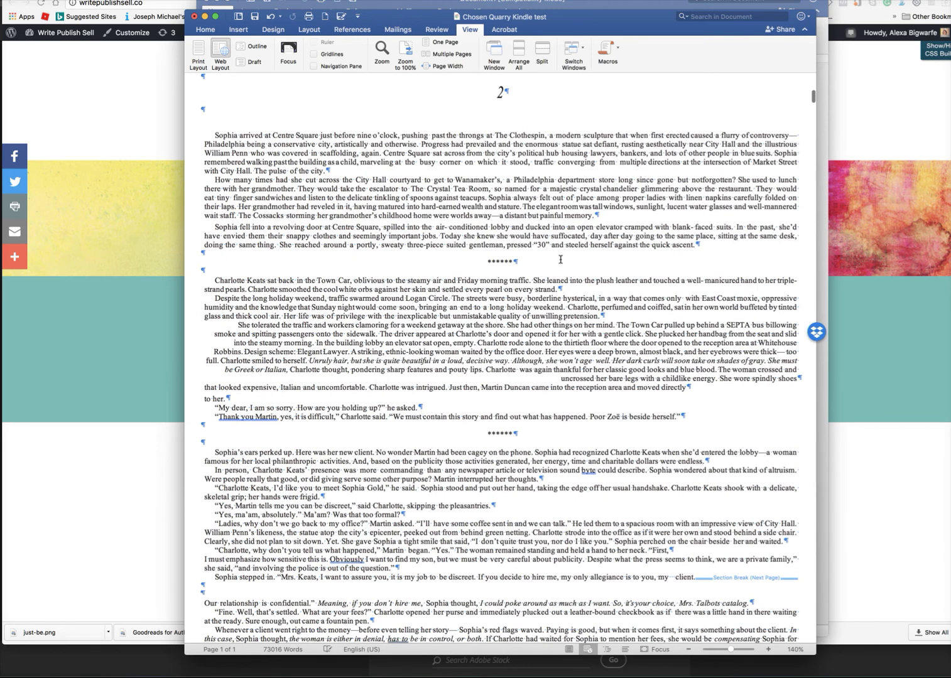
drag(478, 262, 530, 262)
scroll(412, 307, down, 8)
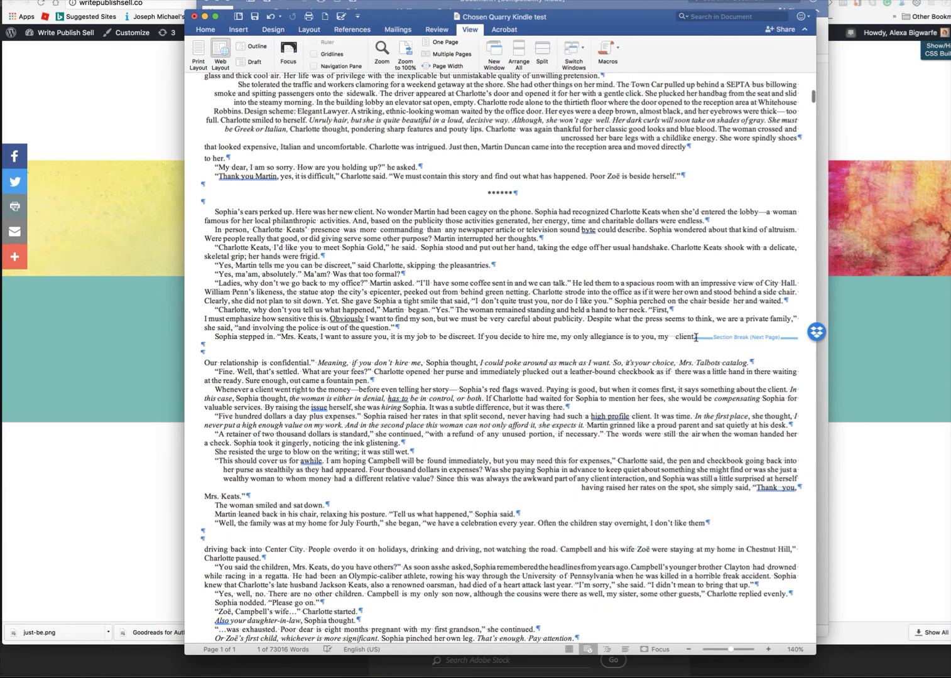
Step: Remove the section break, empty line and leading space after "client." so "Our relationship" rejoins it
drag(700, 337, 838, 337)
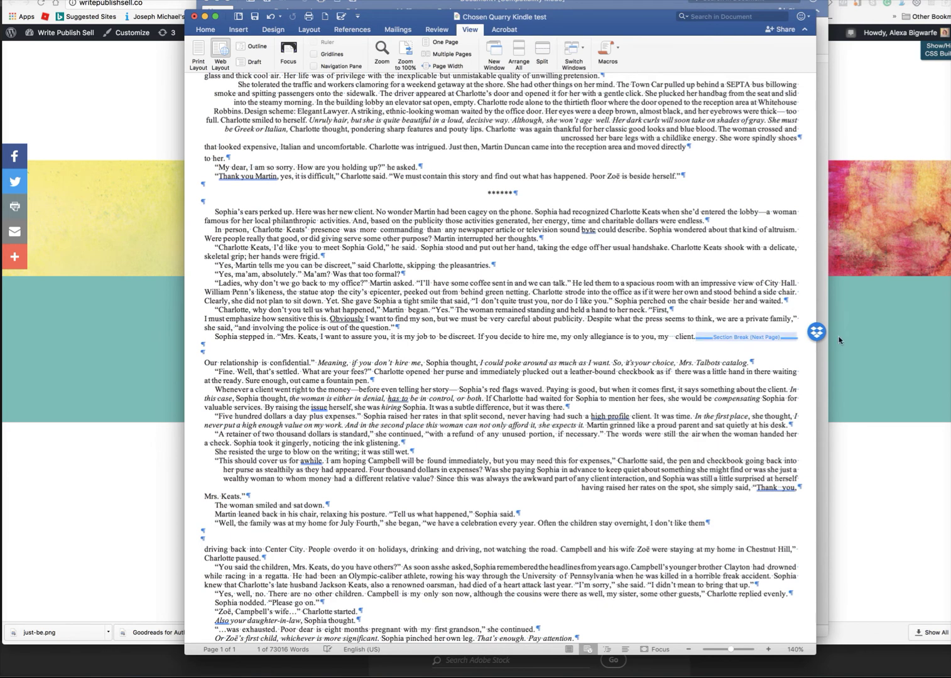
key(BackSpace)
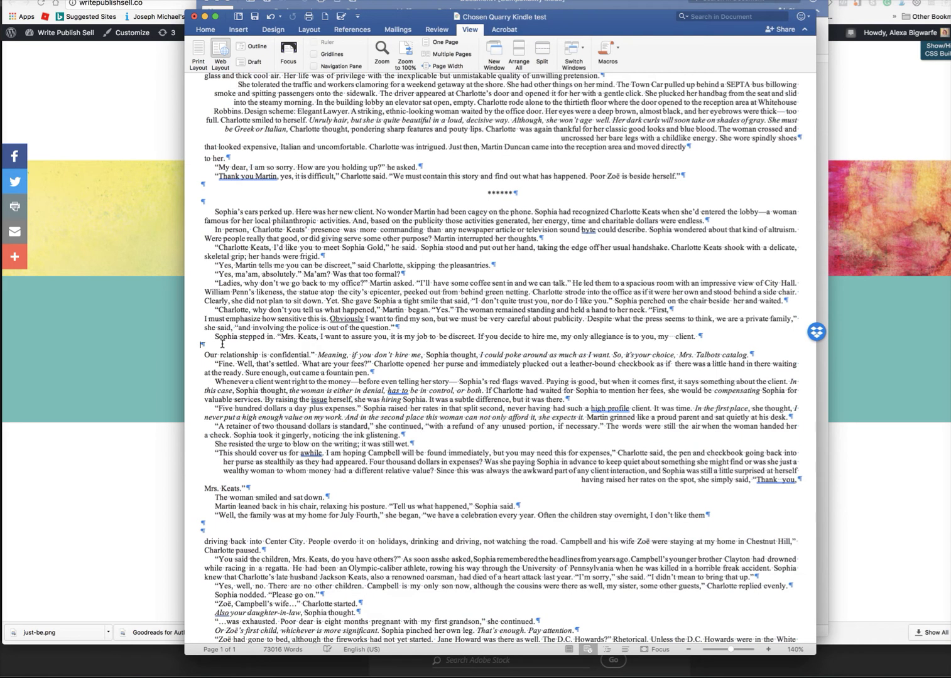
key(Delete)
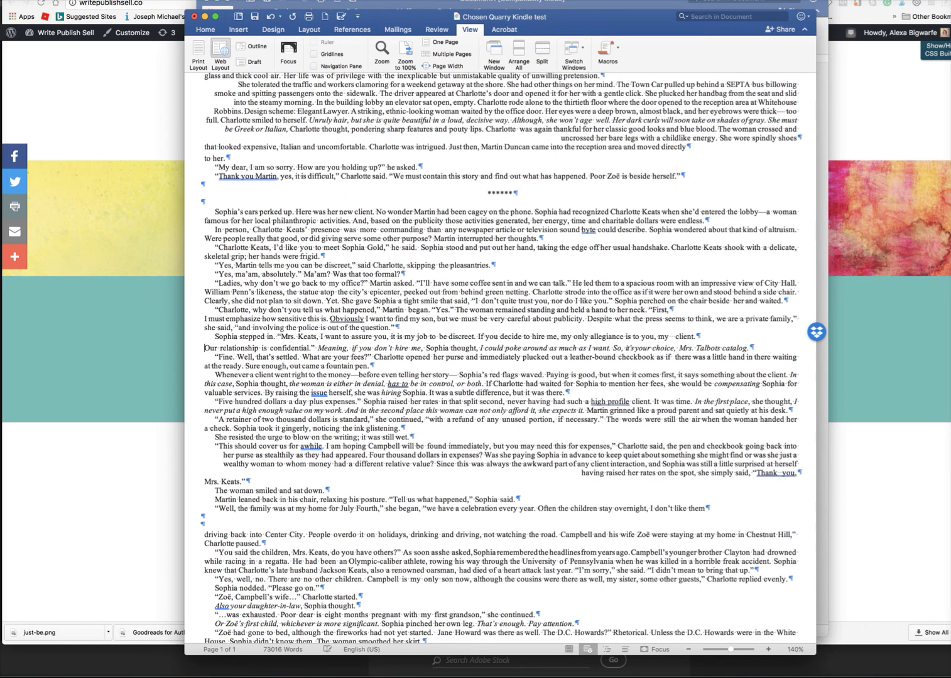
key(BackSpace)
key(BackSpace)
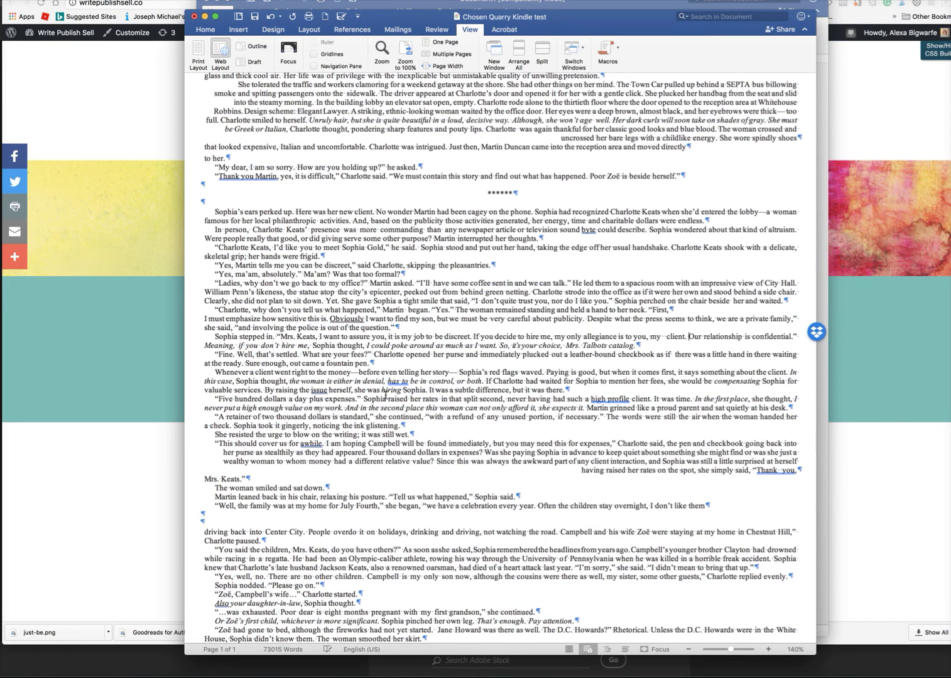
Step: Delete the section break after "Keats" and join the "family" paragraph back to it
scroll(543, 379, down, 10)
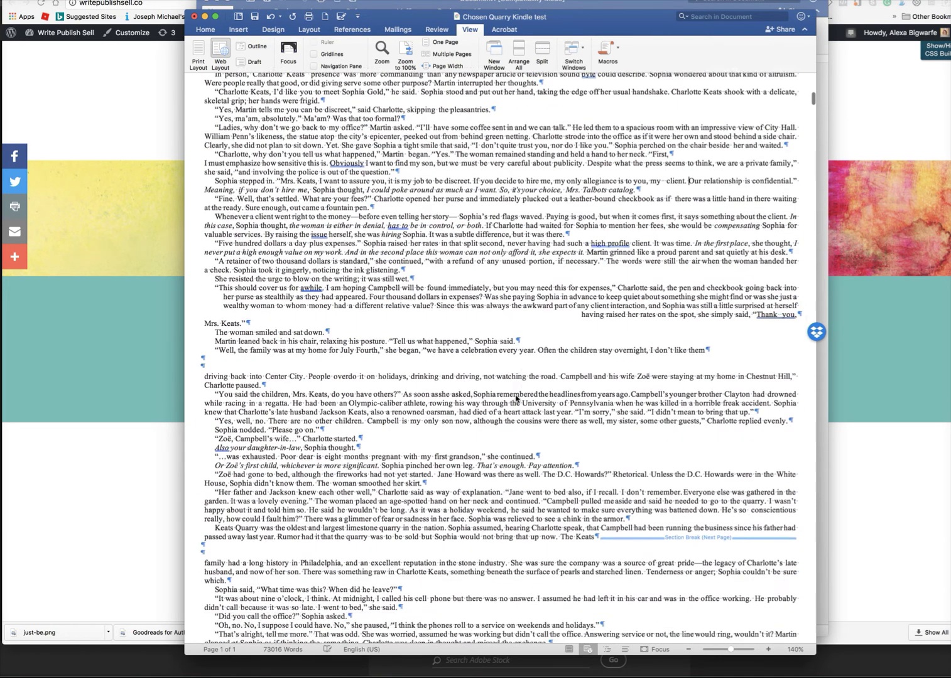
scroll(516, 398, down, 7)
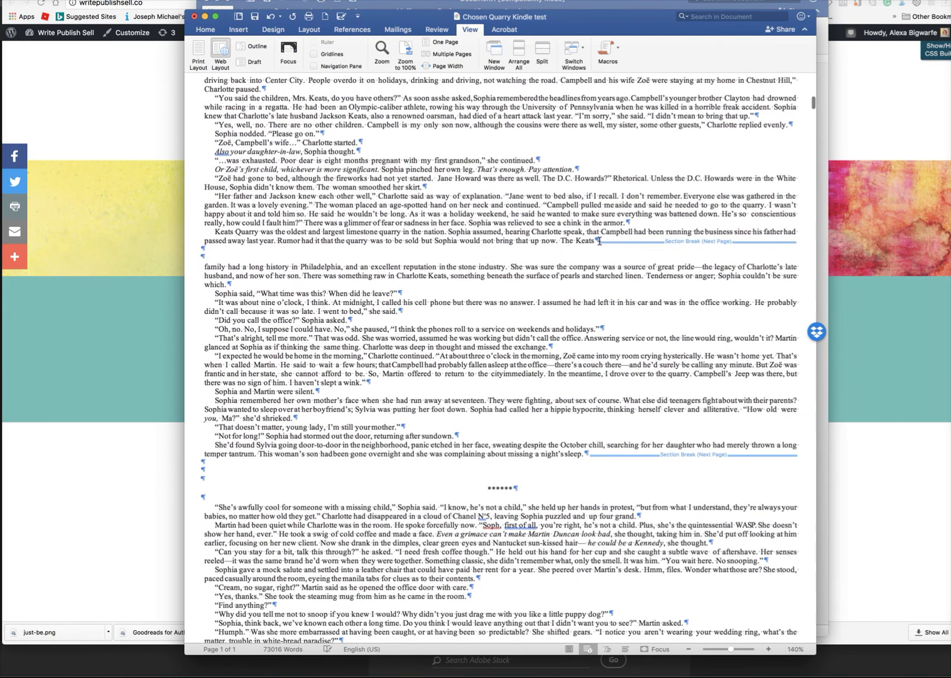
click(596, 241)
drag(597, 241, 783, 249)
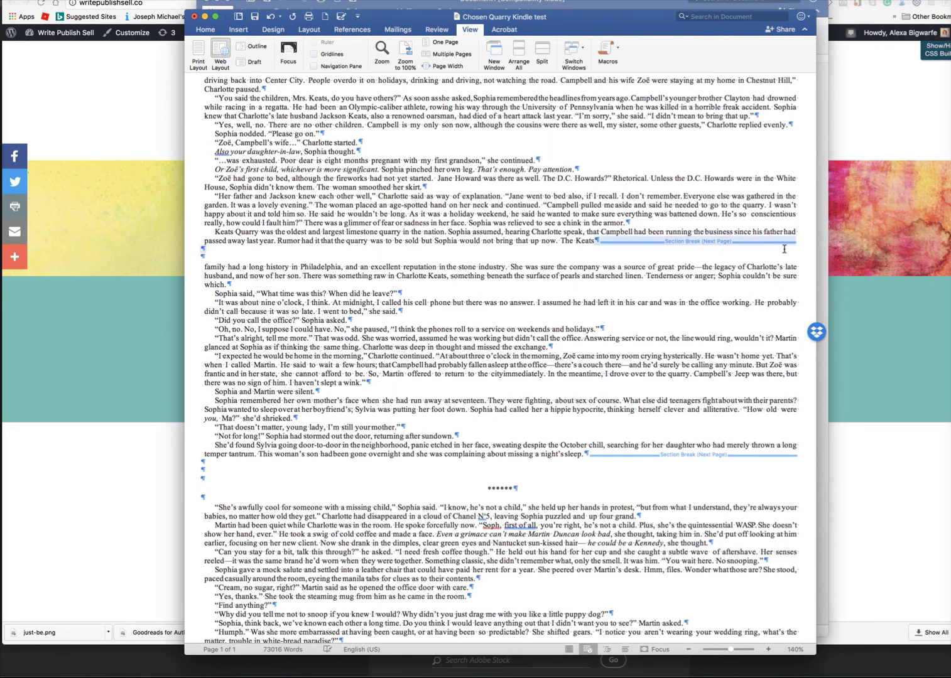
key(Delete)
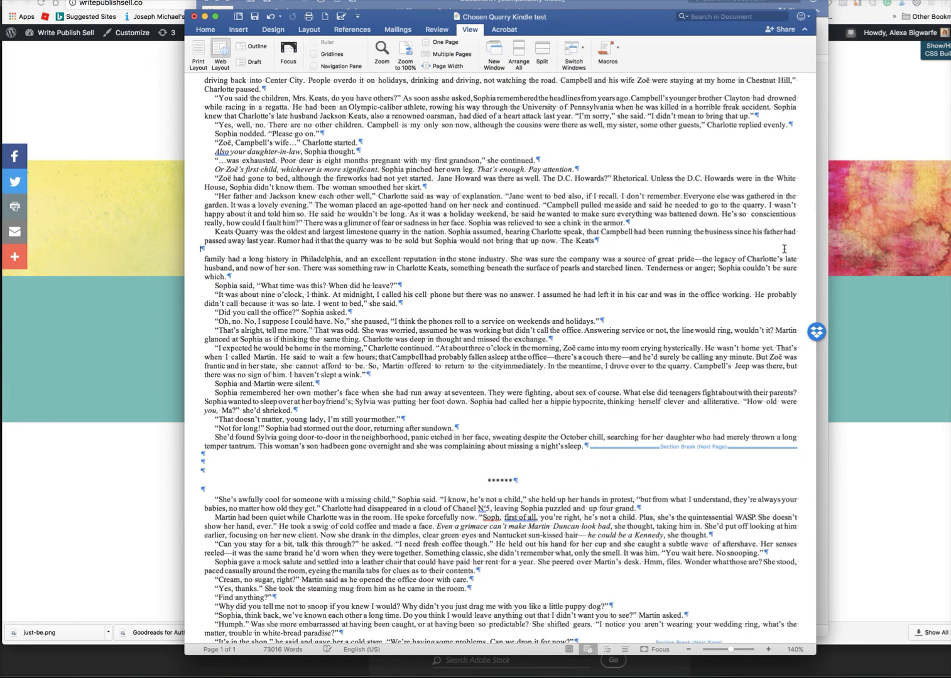
key(Delete)
Step: Remove the extra empty line and the section break after "sleep."
scroll(779, 280, down, 2)
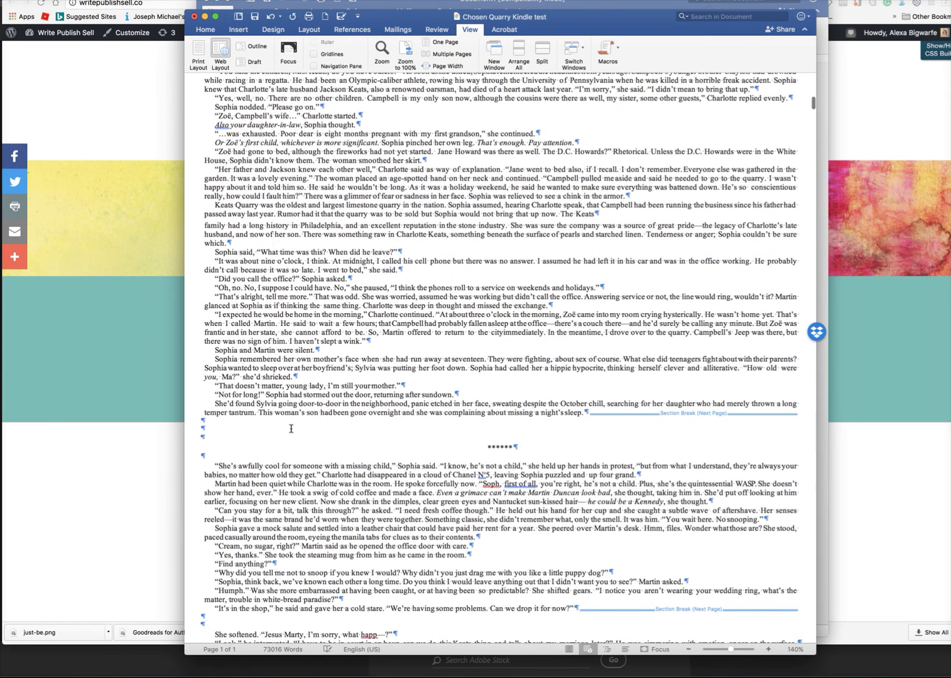
key(BackSpace)
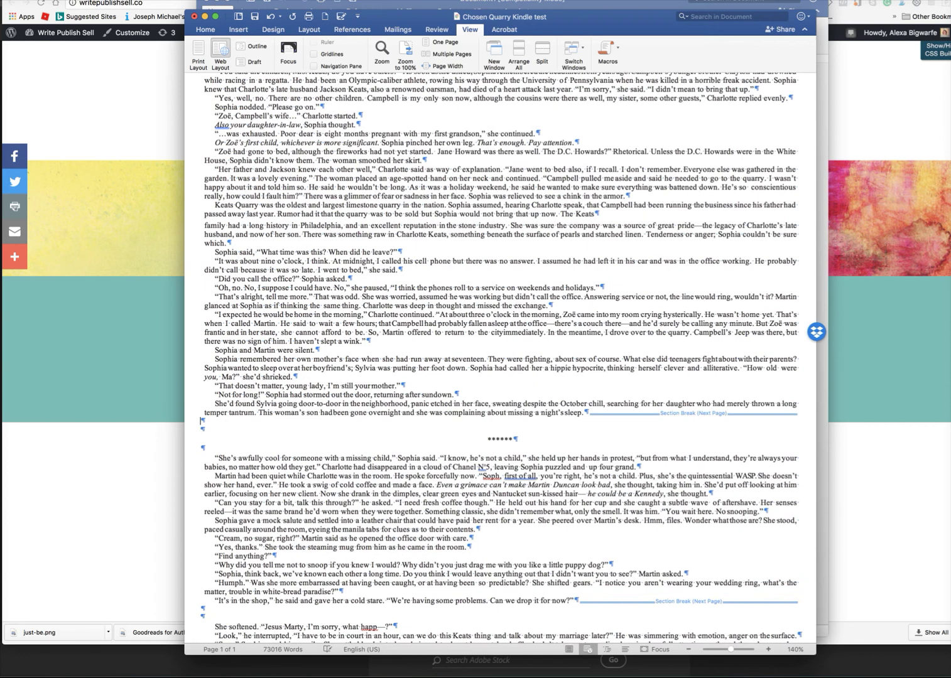
scroll(585, 411, down, 1)
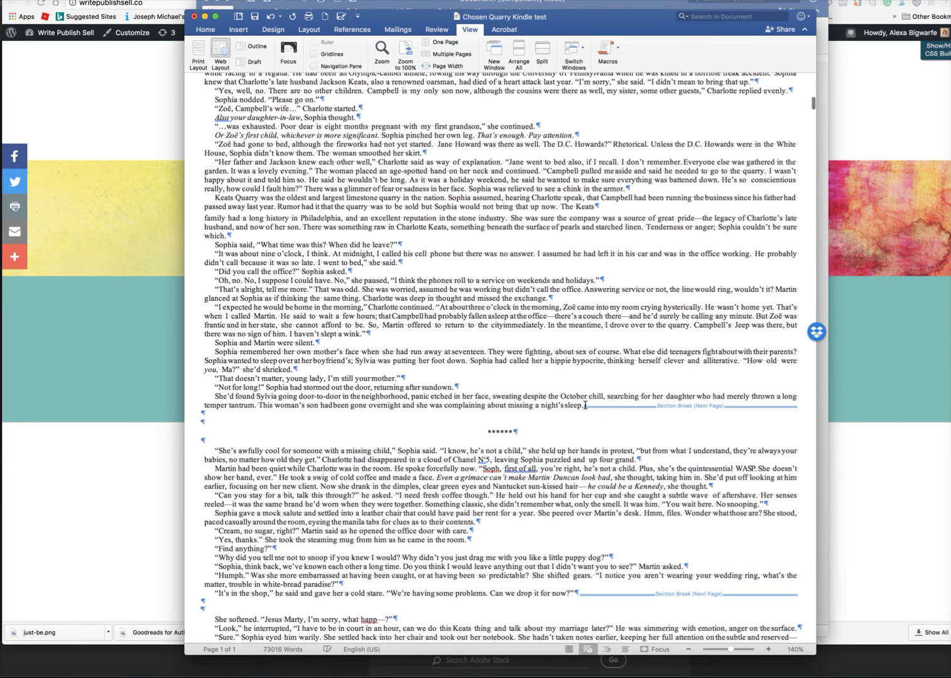
drag(585, 405, 819, 412)
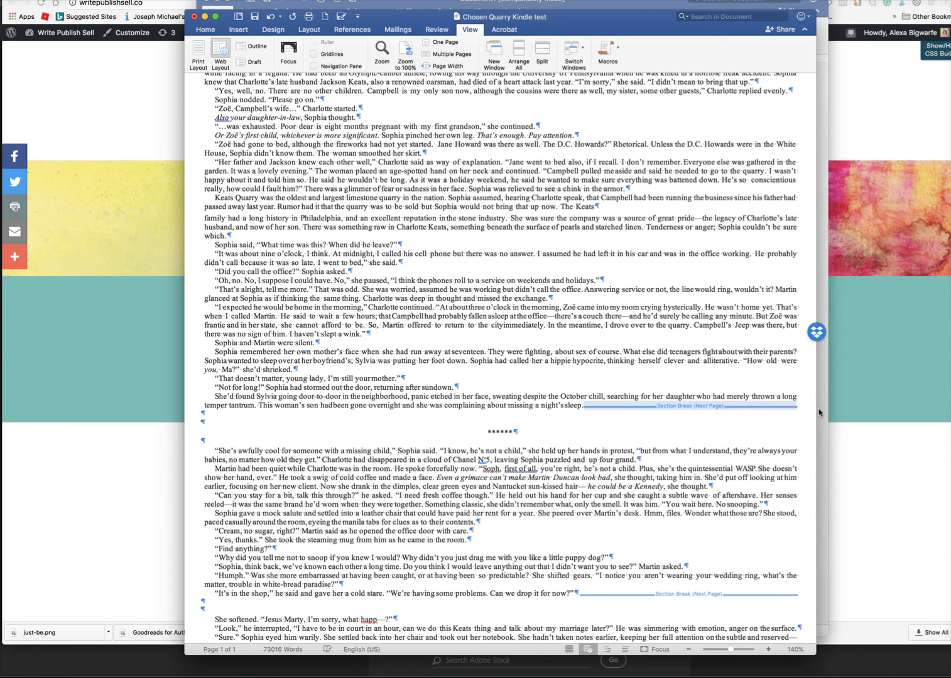
key(BackSpace)
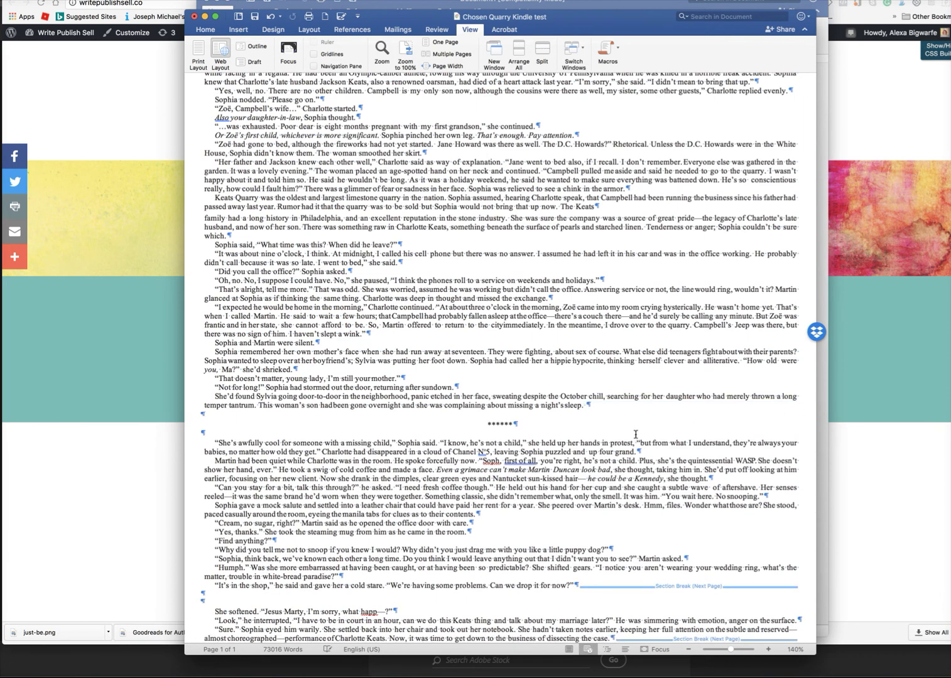
scroll(635, 434, down, 5)
Step: Delete the section break and blank paragraphs after "probable route." in chapter 3
scroll(635, 434, down, 5)
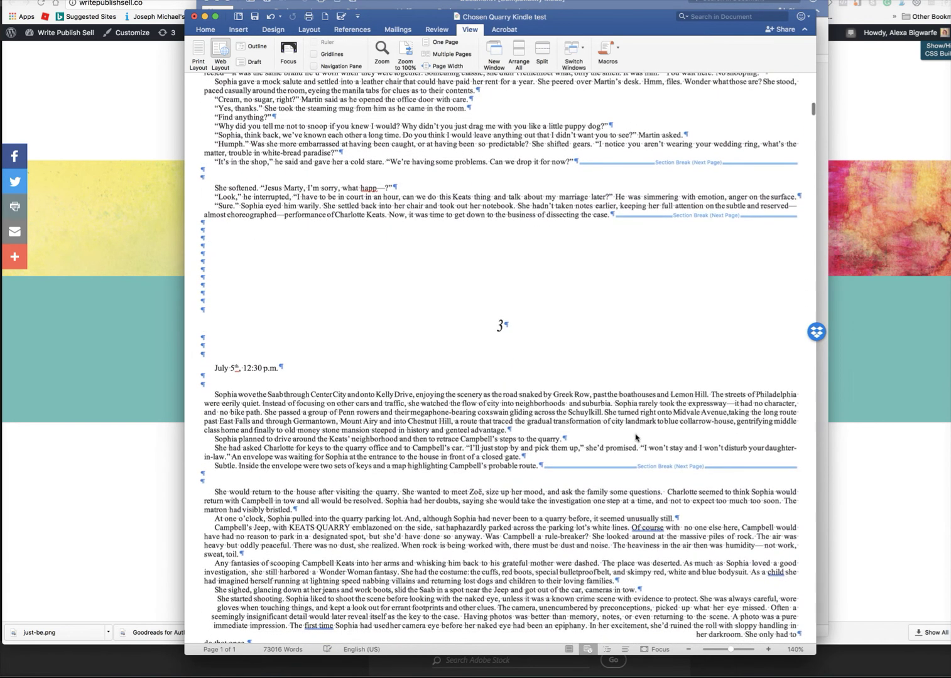
scroll(636, 436, up, 2)
scroll(635, 438, up, 5)
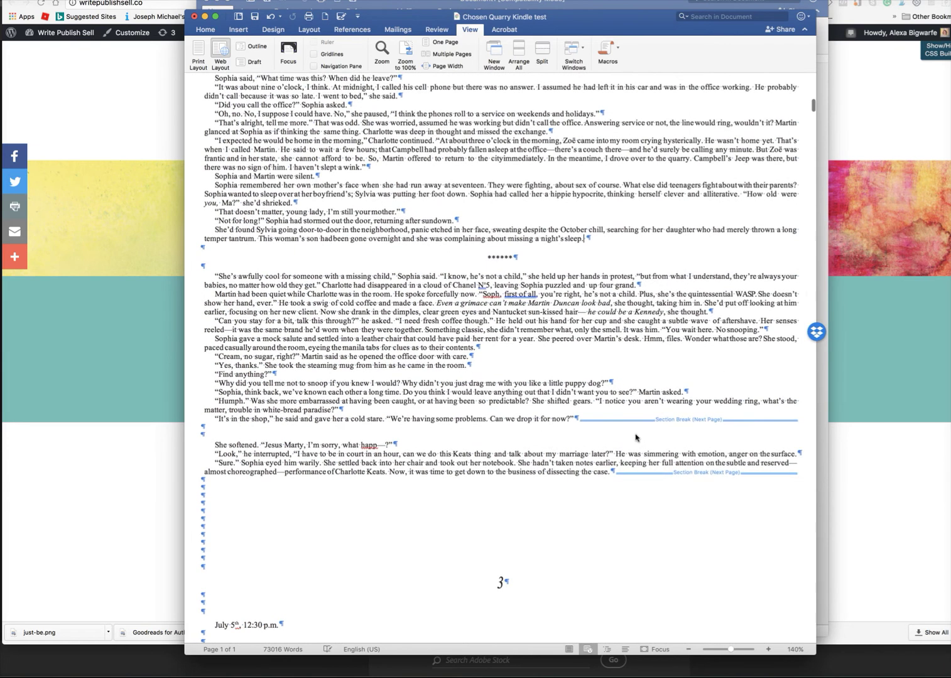
scroll(635, 436, up, 1)
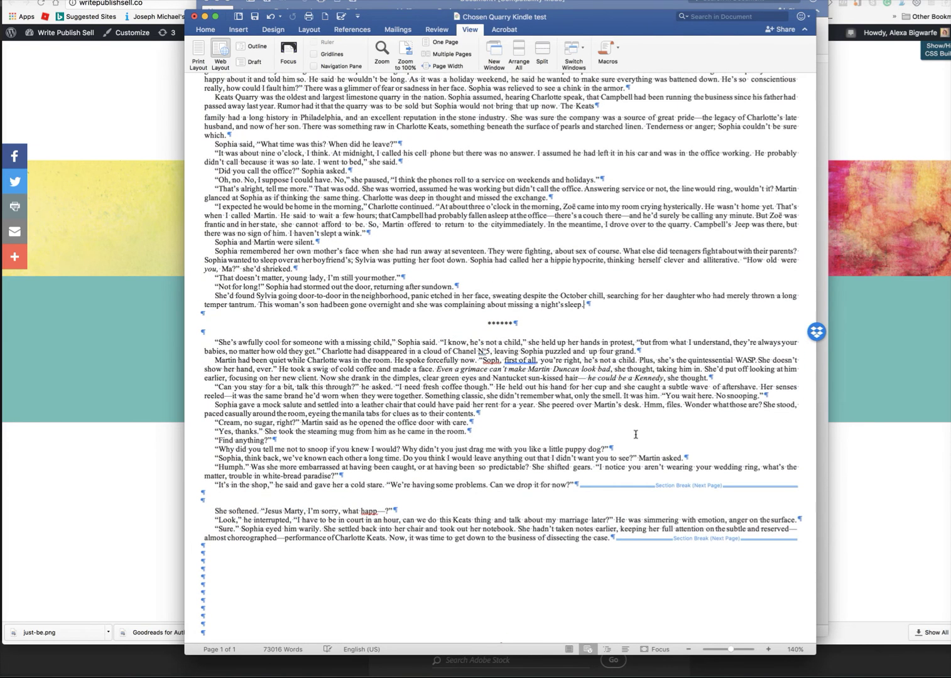
scroll(636, 435, down, 2)
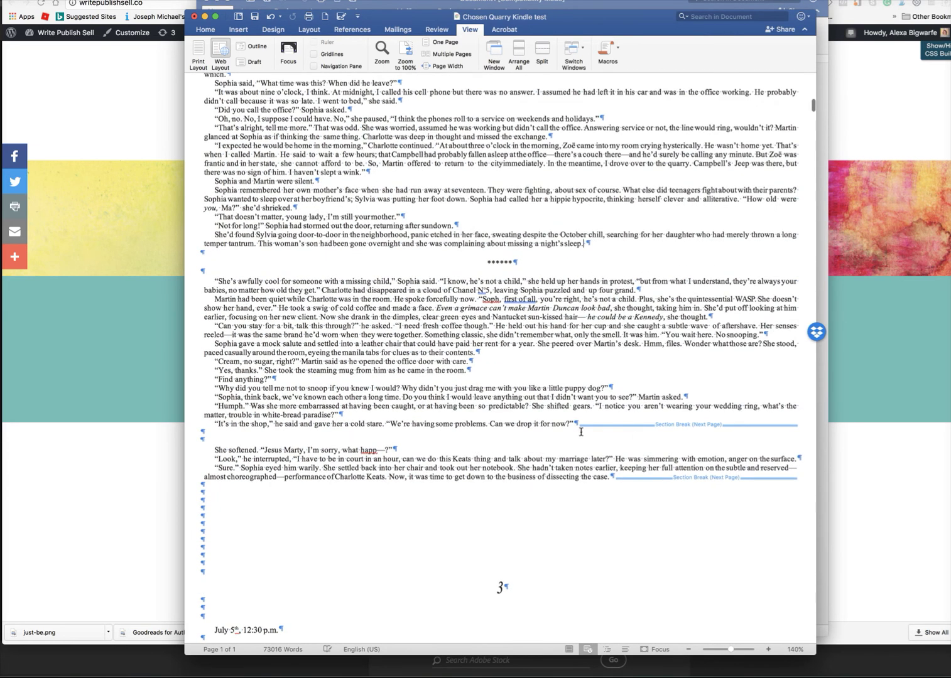
scroll(573, 425, down, 1)
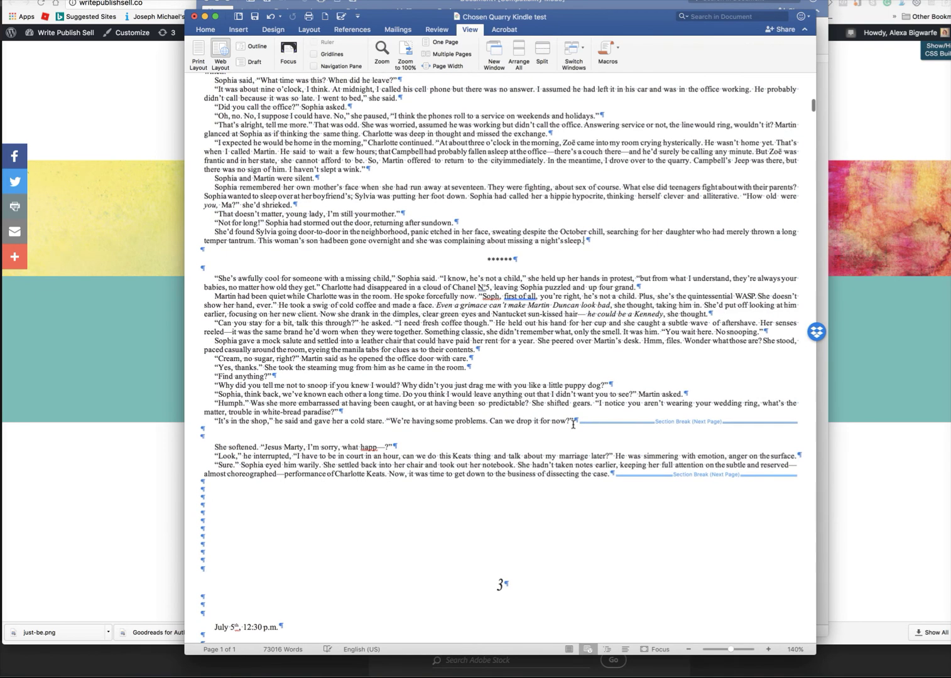
scroll(572, 425, up, 1)
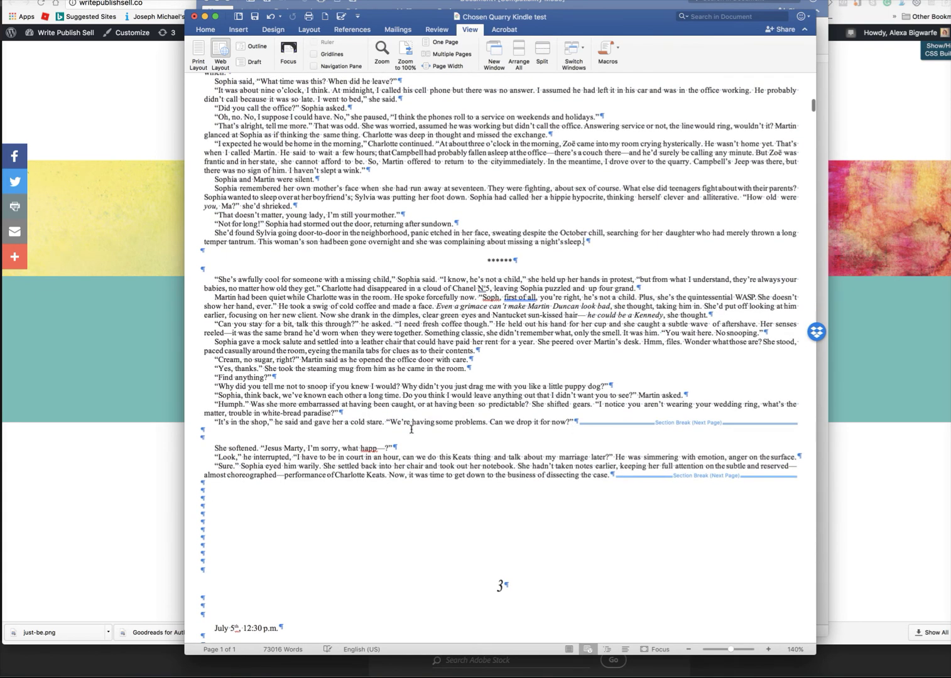
scroll(565, 428, down, 1)
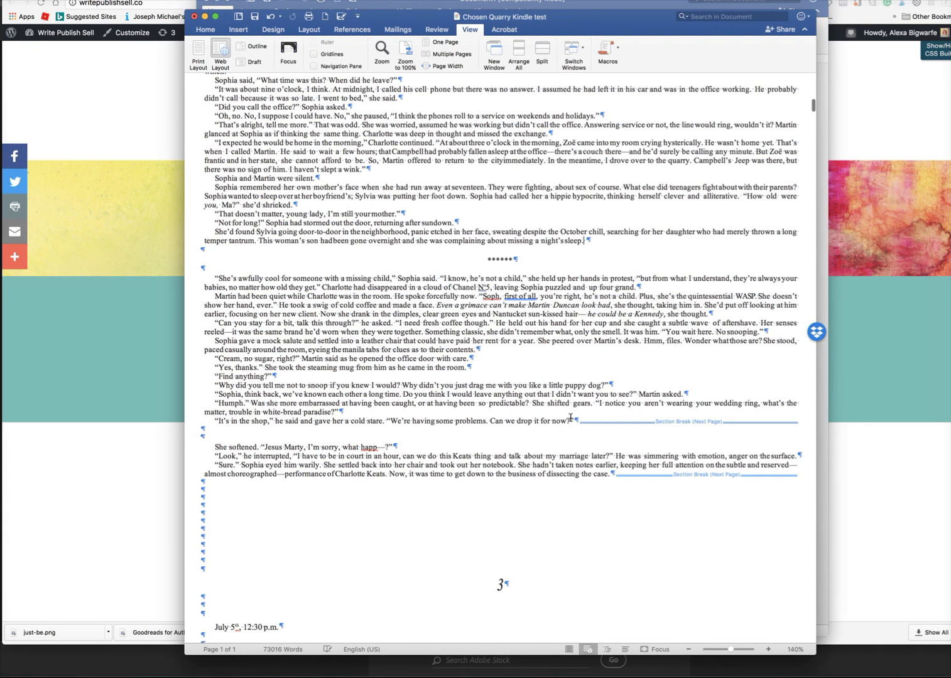
scroll(337, 456, up, 1)
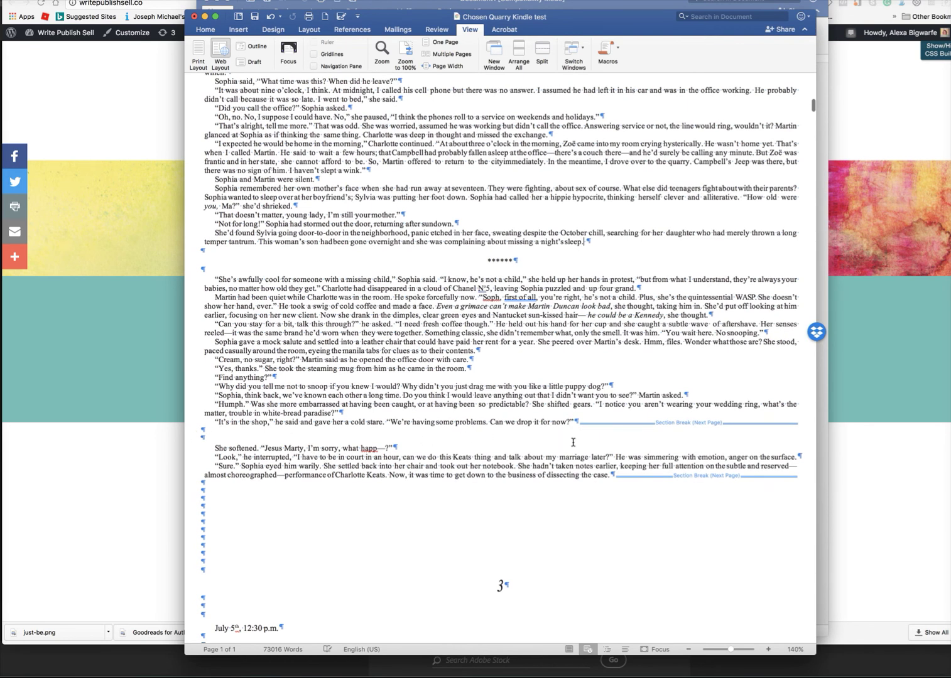
scroll(573, 446, down, 1)
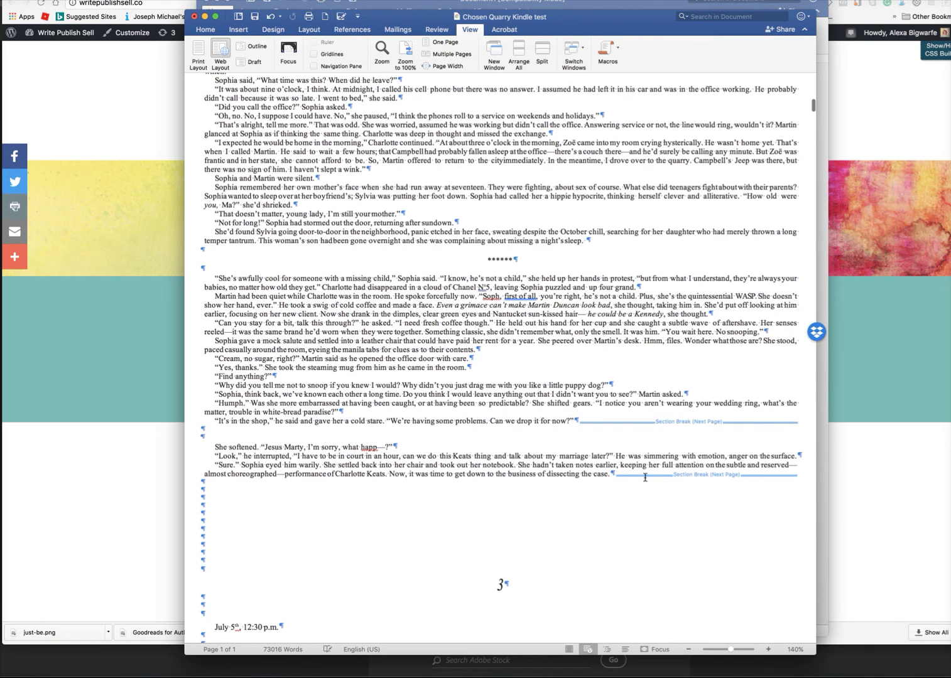
scroll(537, 485, down, 10)
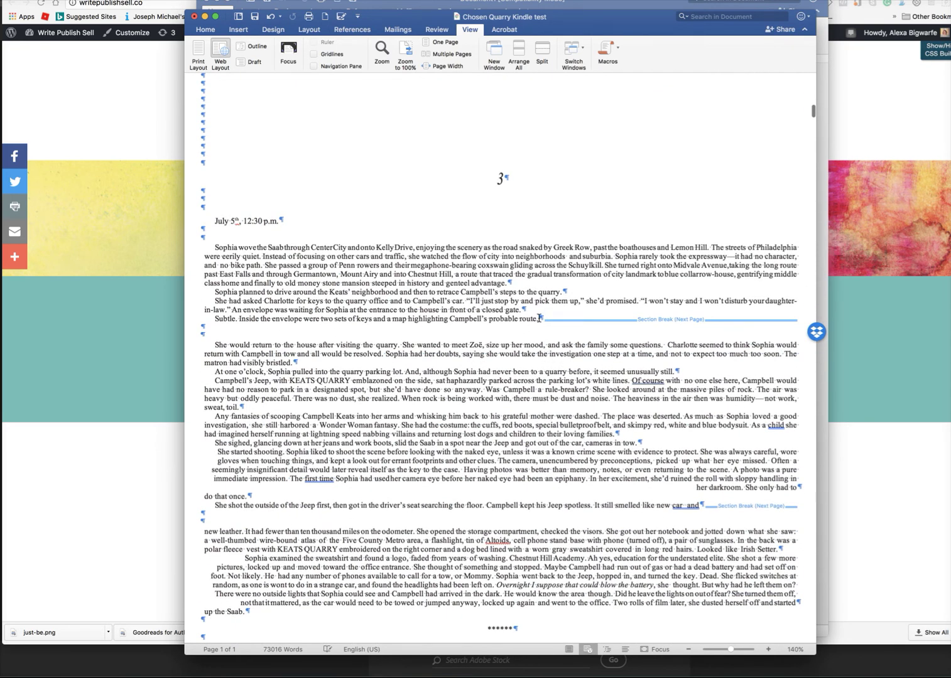
drag(538, 319, 585, 337)
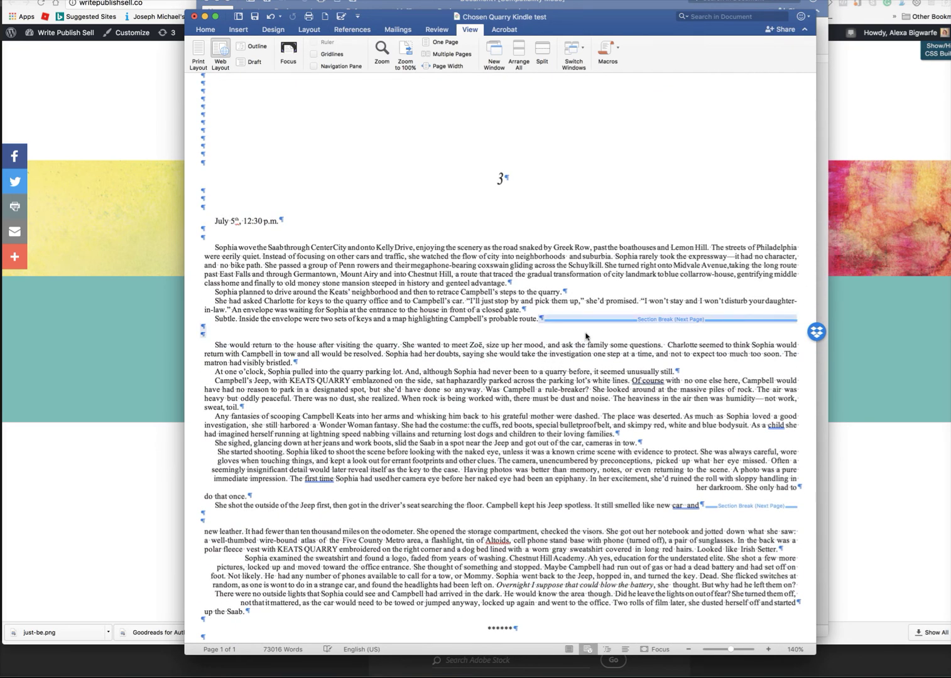
key(Delete)
Step: Clear the accidental selection on the chapter 3 heading and check the rejoined text
drag(494, 179, 503, 178)
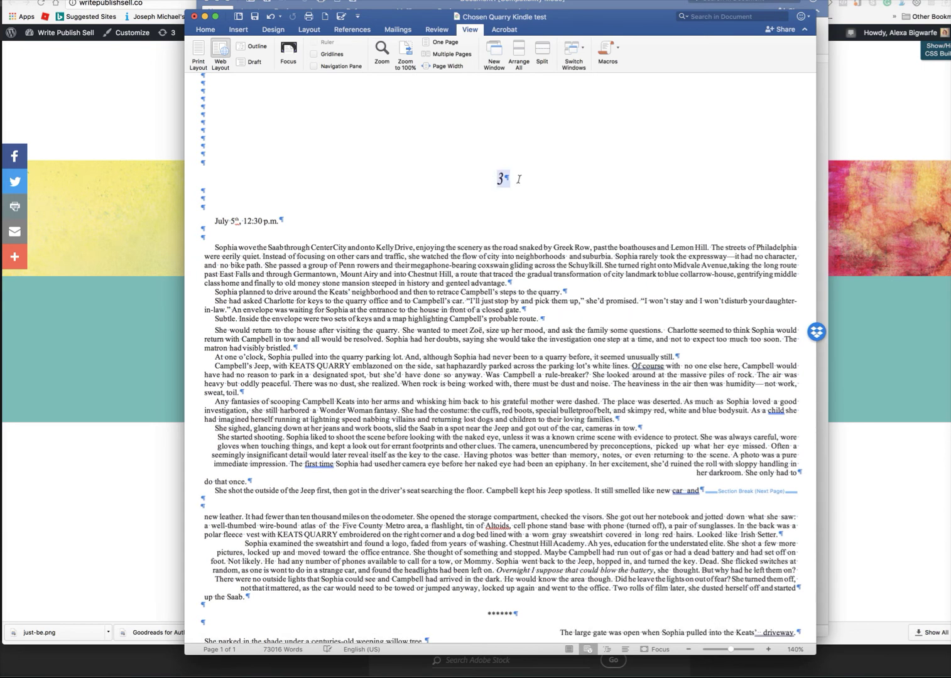
click(213, 212)
scroll(373, 333, down, 10)
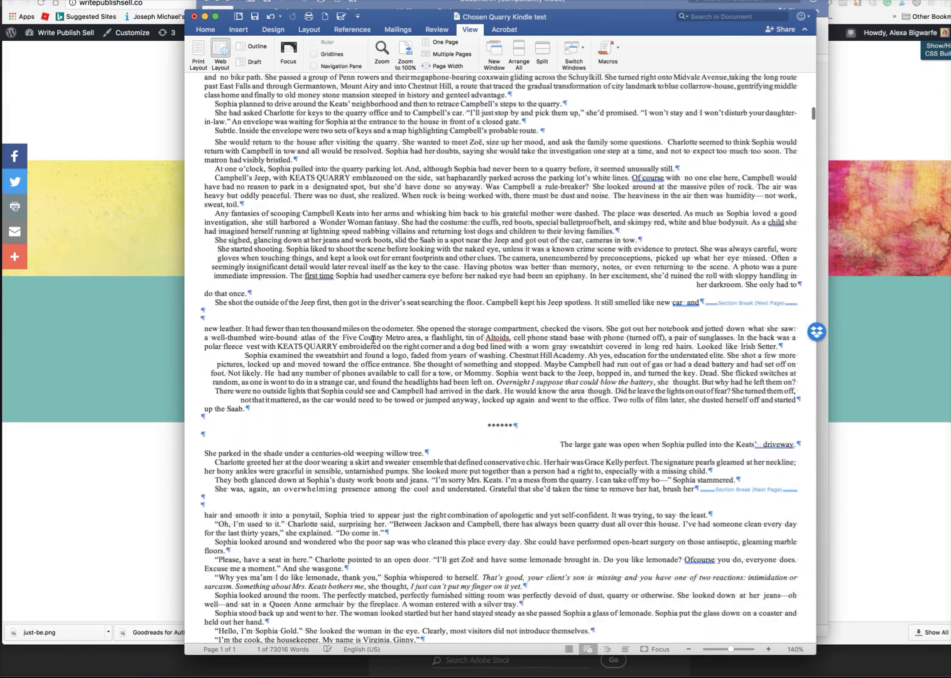
scroll(373, 339, down, 7)
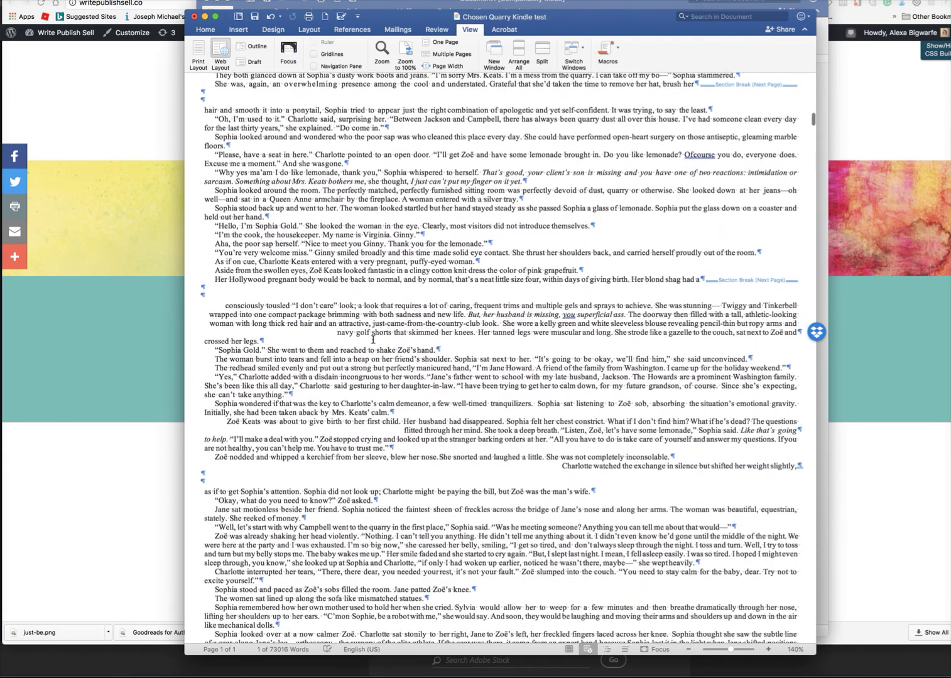
scroll(372, 339, up, 20)
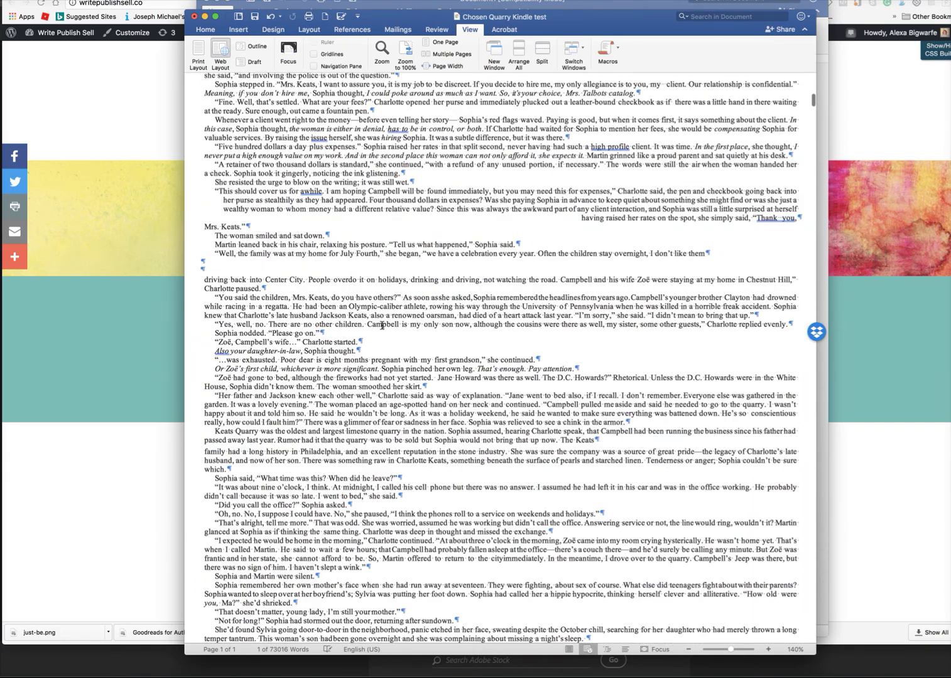
scroll(381, 325, down, 1)
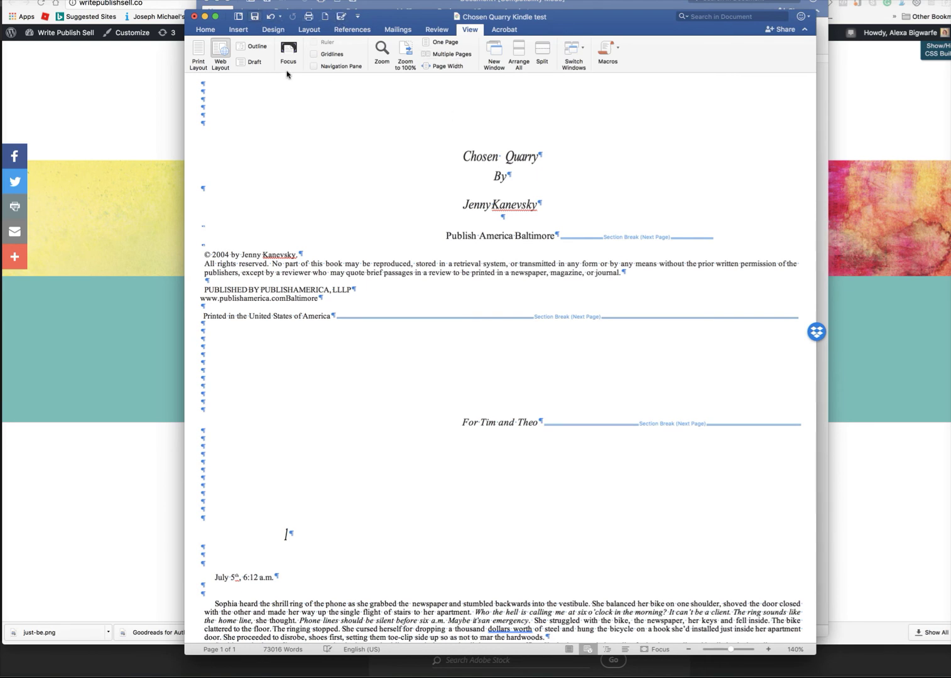
Step: Save the manuscript as Web Page (.htm), replacing the existing HTML file
click(341, 18)
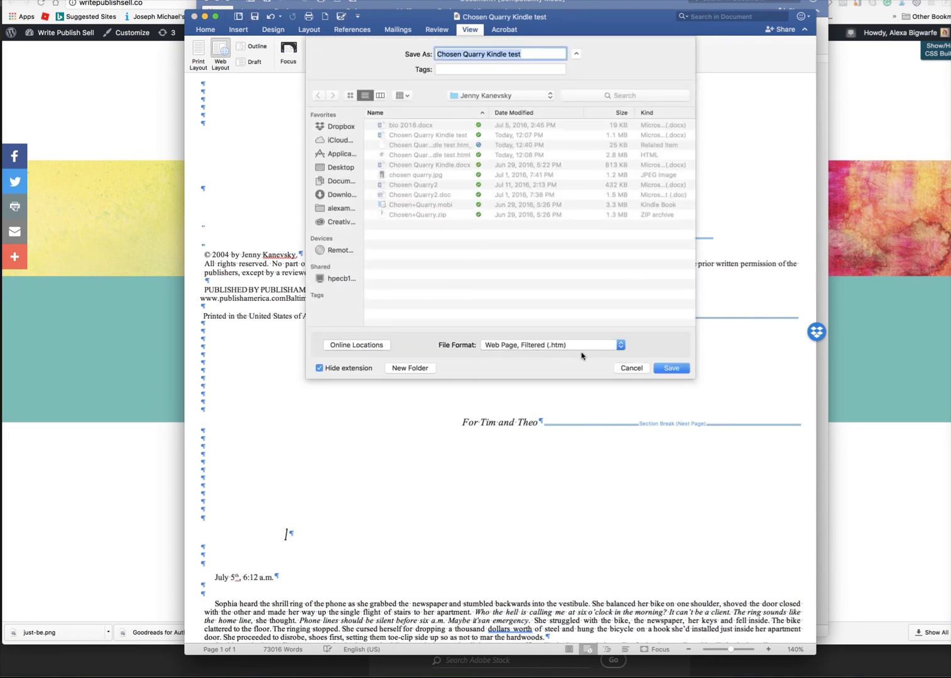
click(621, 345)
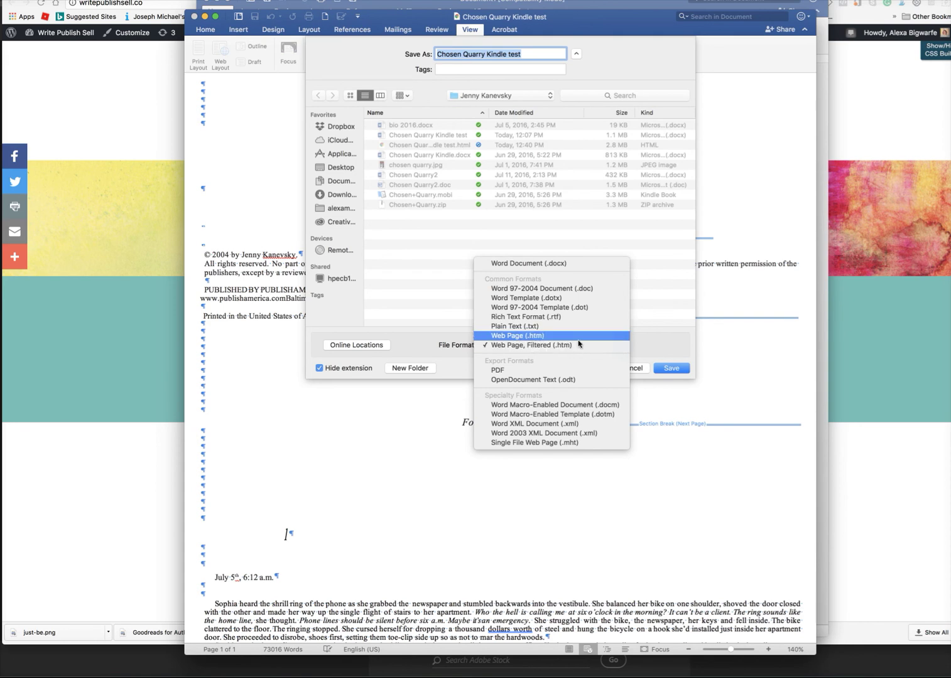
click(540, 336)
click(671, 369)
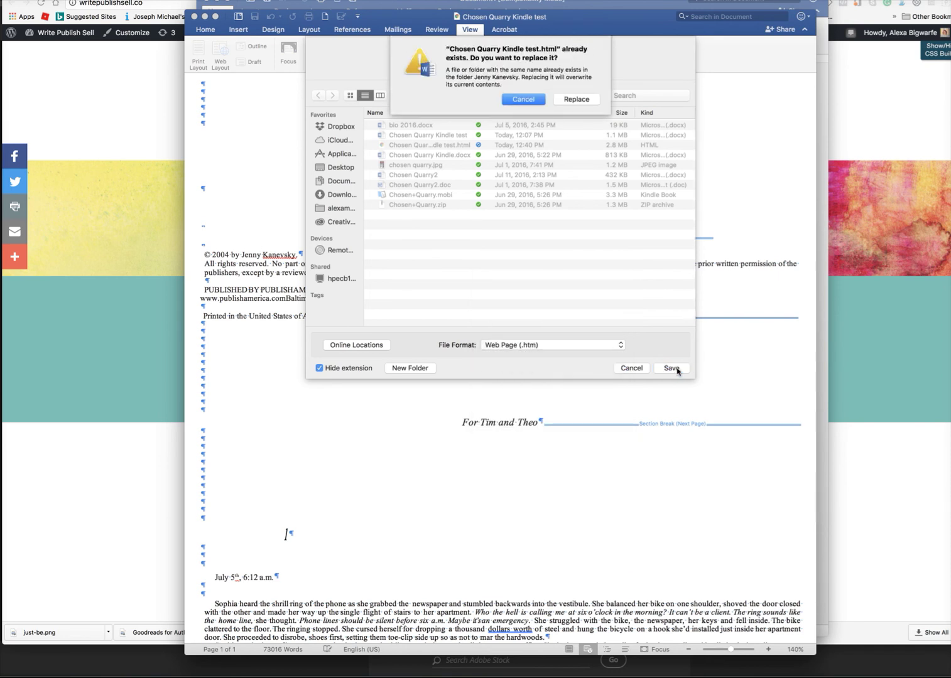
click(577, 100)
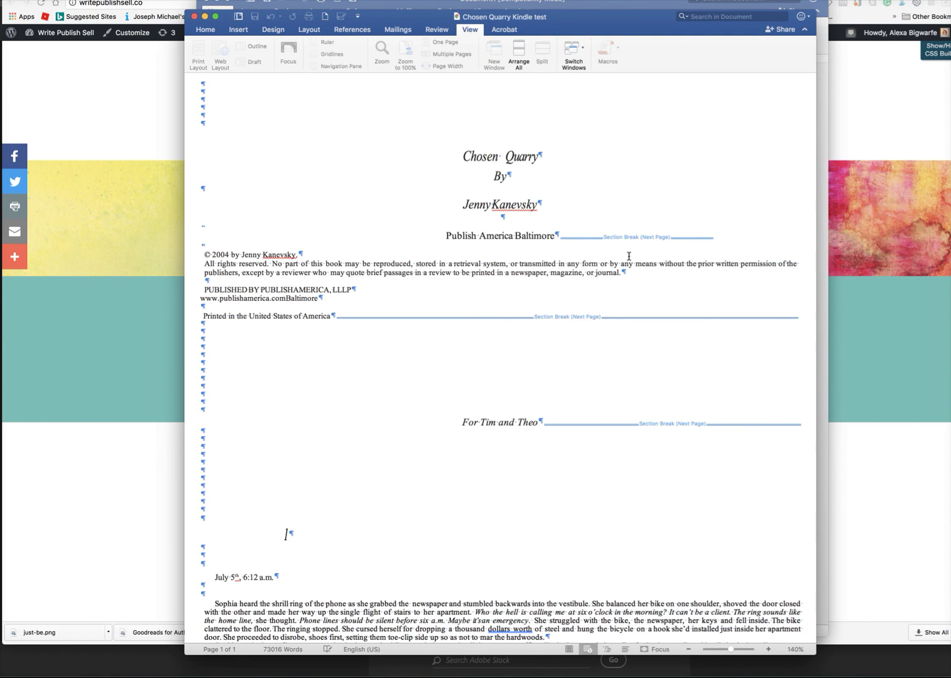
Step: Switch to the KDP Kindle eBook Content page in Chrome
scroll(628, 257, down, 3)
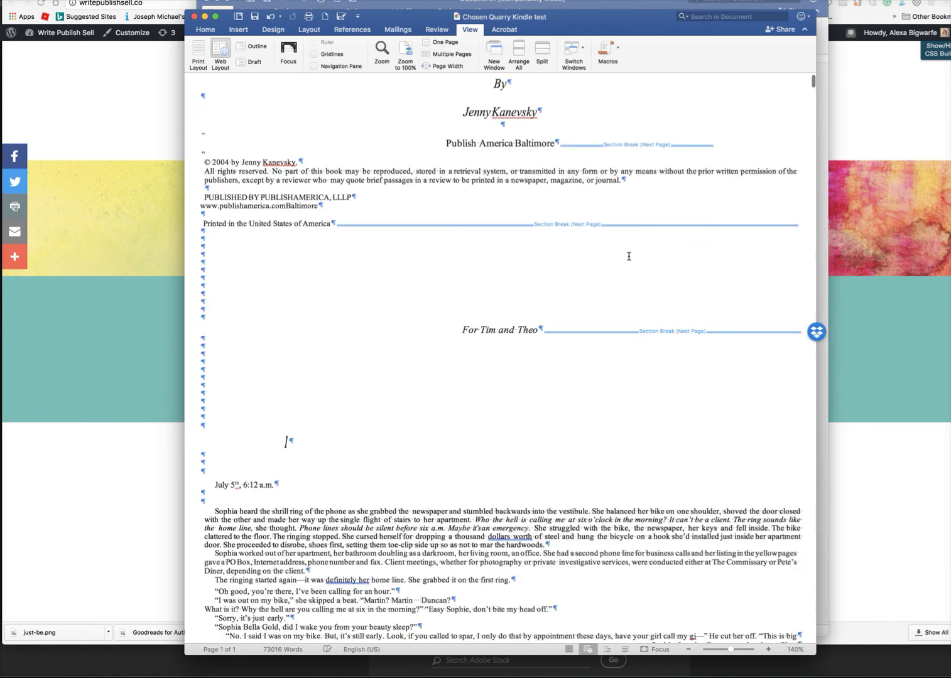
scroll(628, 256, down, 15)
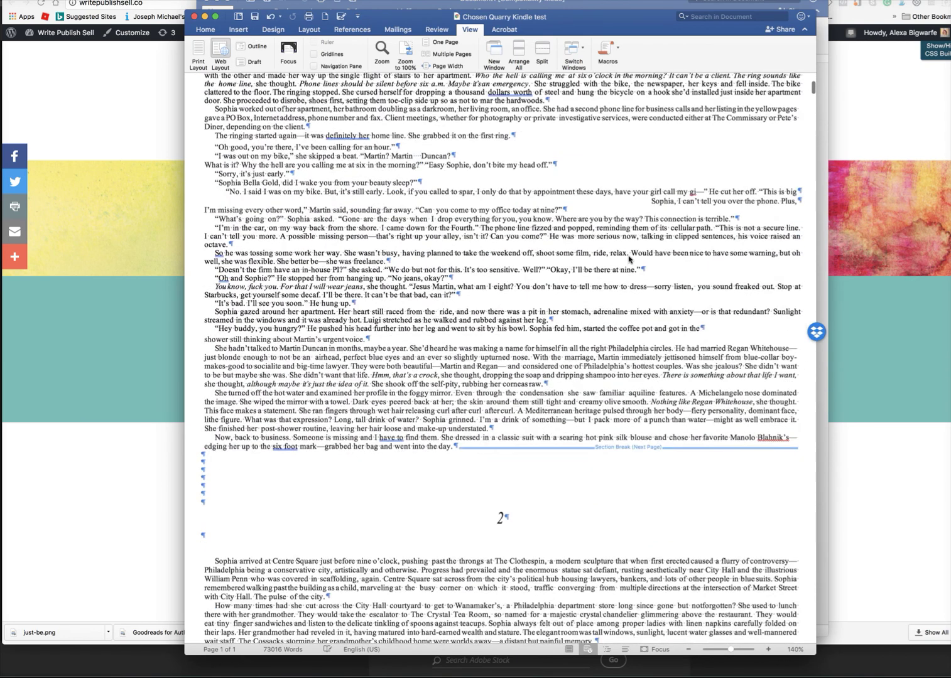
scroll(629, 256, down, 5)
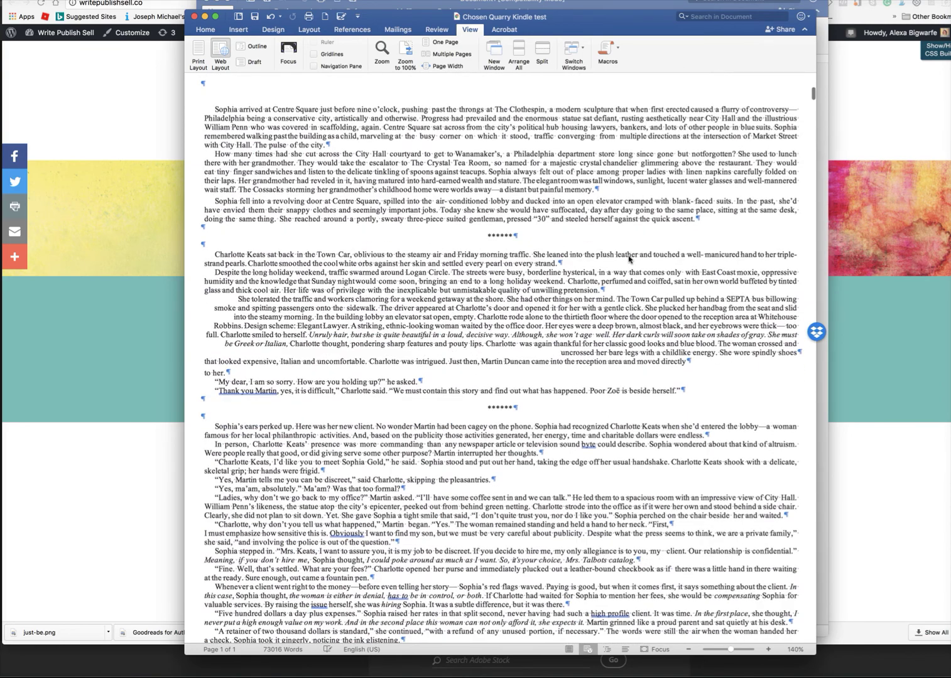
scroll(628, 257, up, 10)
scroll(629, 256, up, 15)
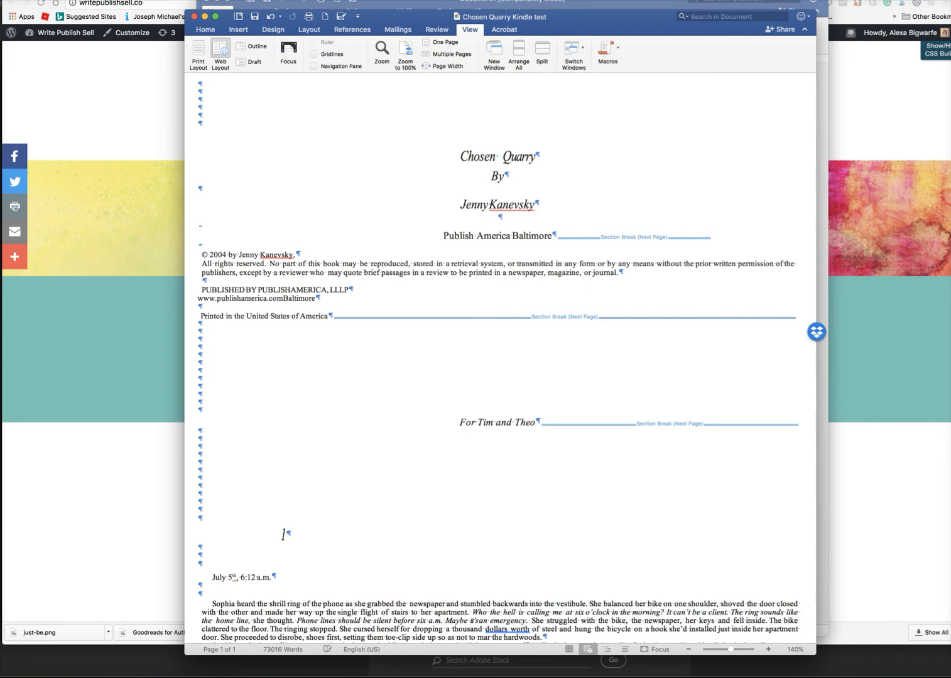
key(super+Tab)
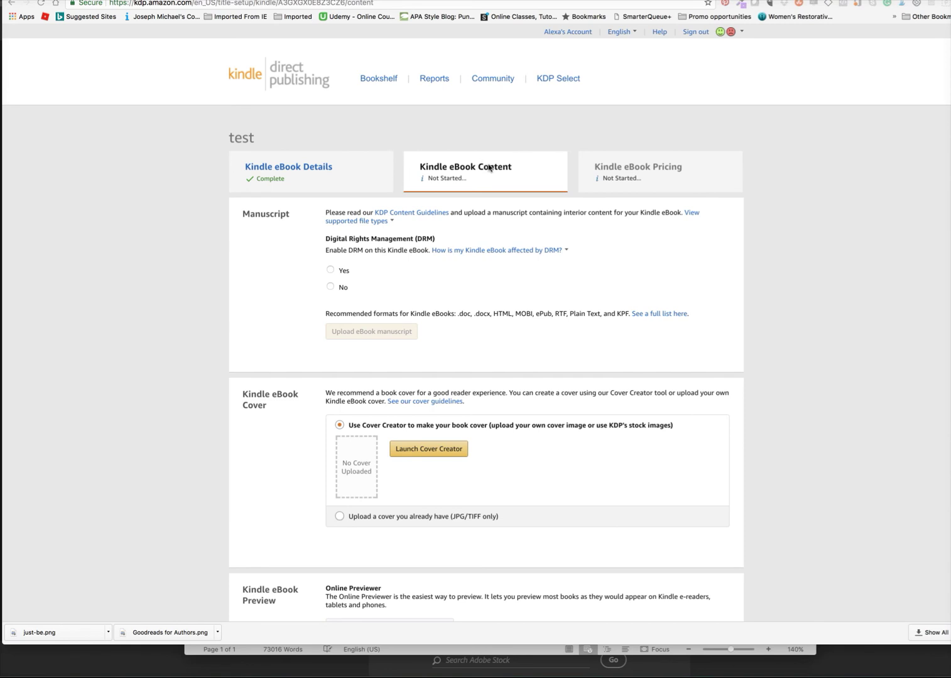
Step: Enable DRM for the Kindle eBook on the KDP content page
scroll(489, 167, down, 1)
scroll(489, 167, down, 3)
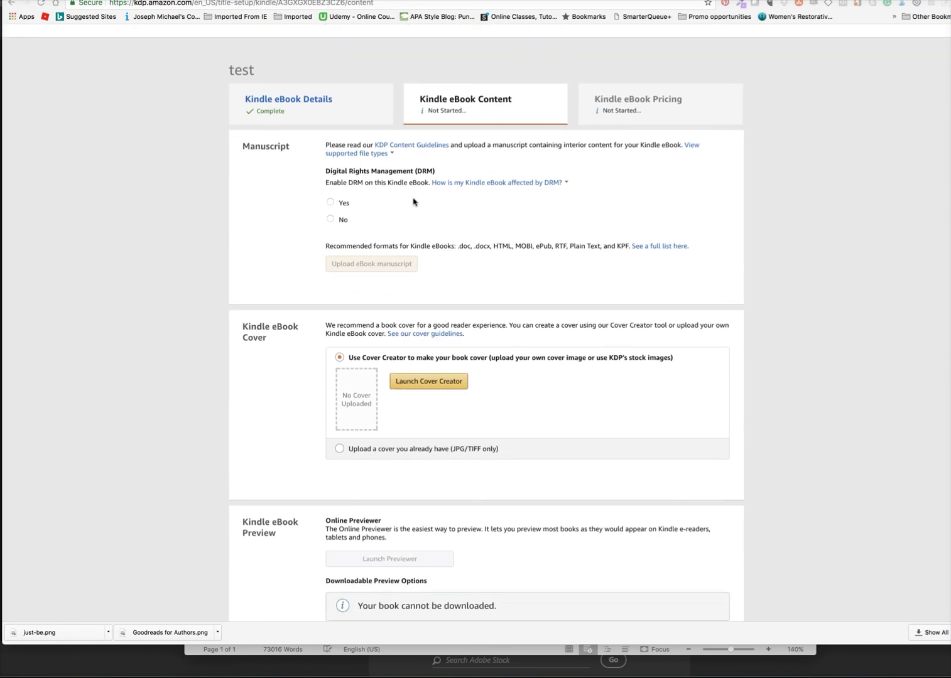
scroll(497, 254, down, 6)
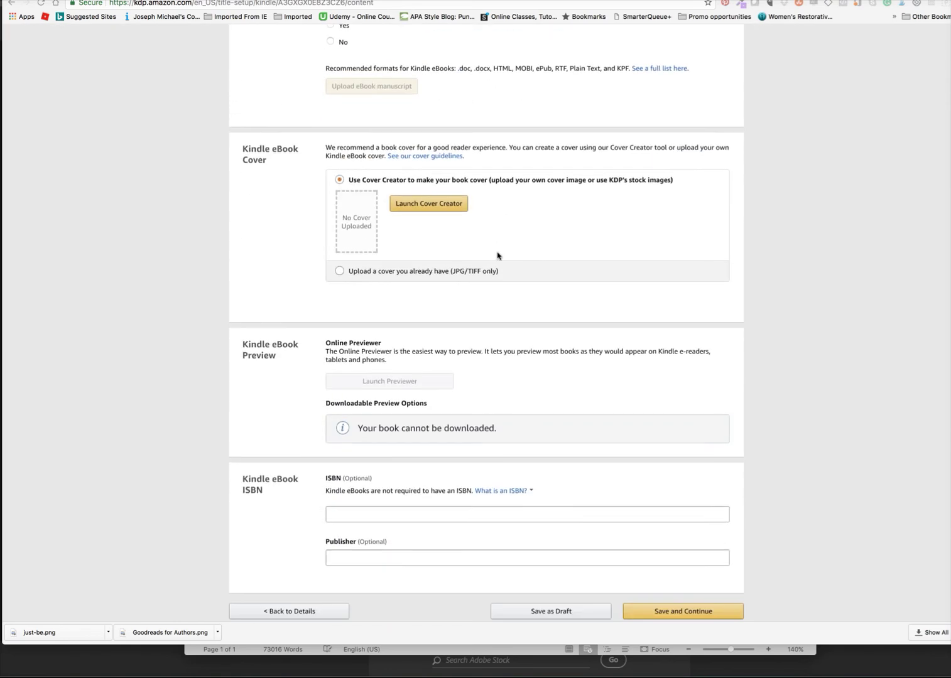
scroll(587, 234, down, 5)
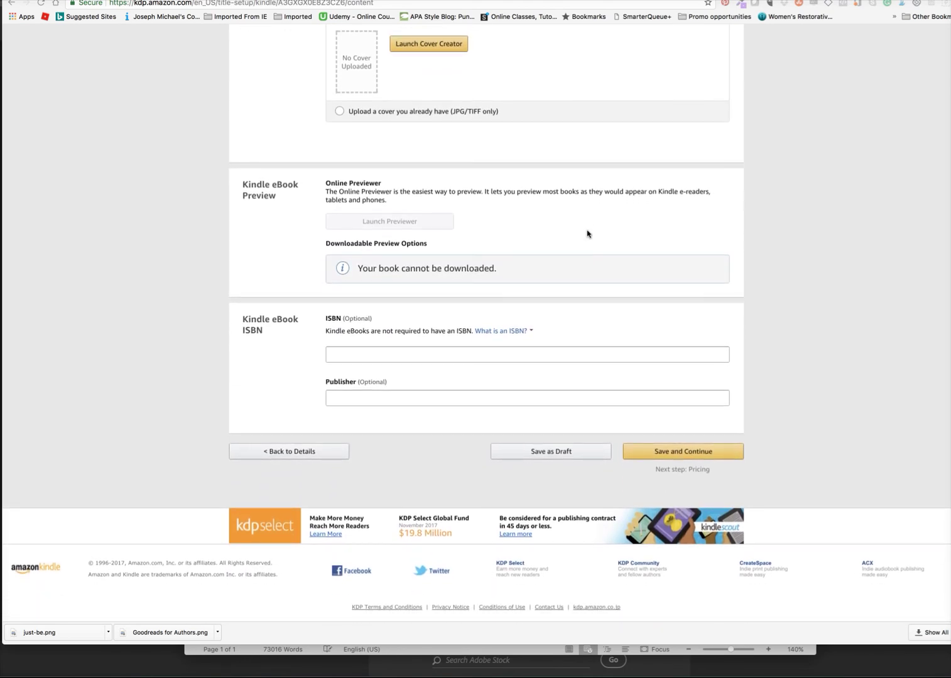
scroll(587, 234, up, 5)
scroll(587, 234, up, 4)
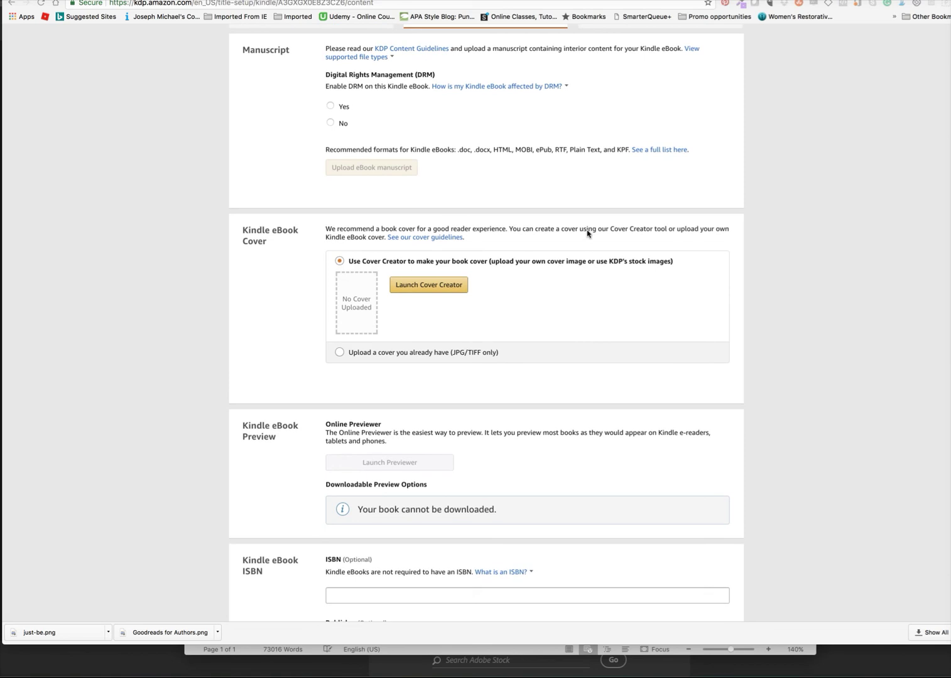
scroll(587, 233, up, 2)
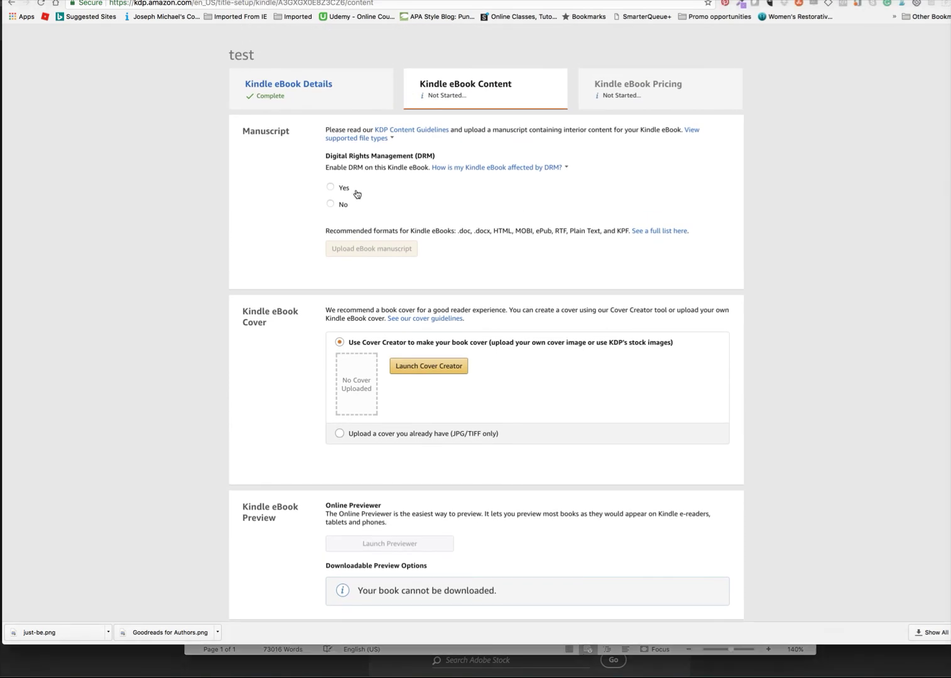
click(329, 187)
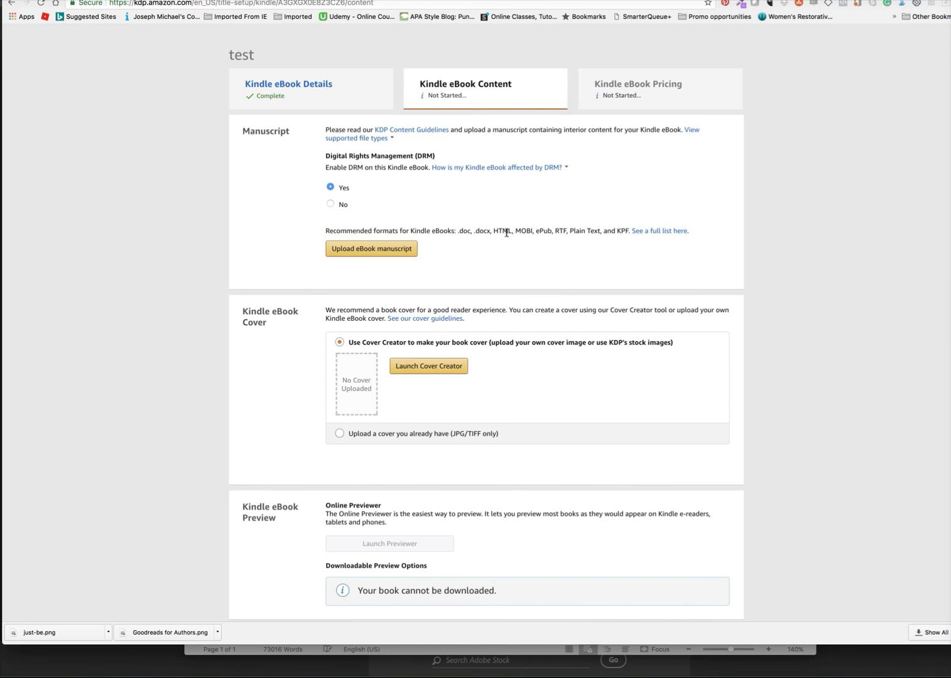
Step: Open the eBook manuscript upload picker, cancel without a file, and return to Word
click(386, 251)
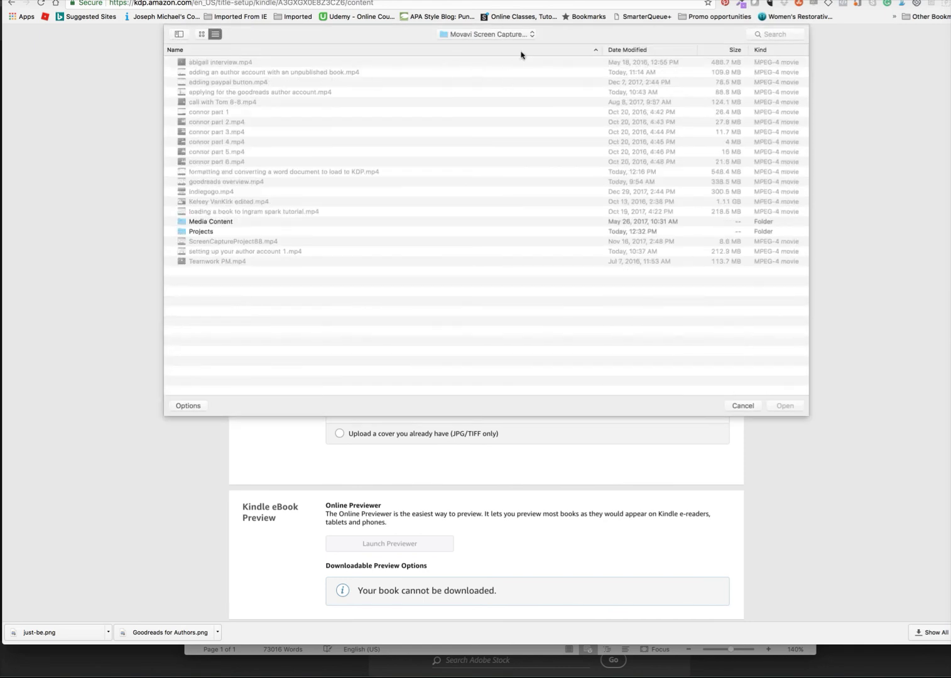
click(754, 409)
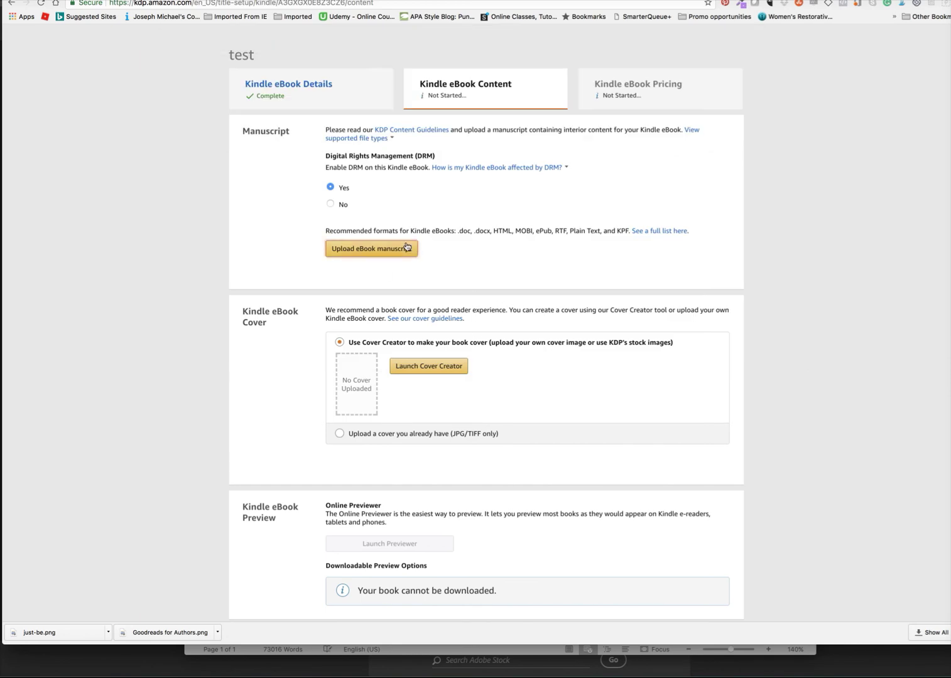
scroll(502, 264, down, 5)
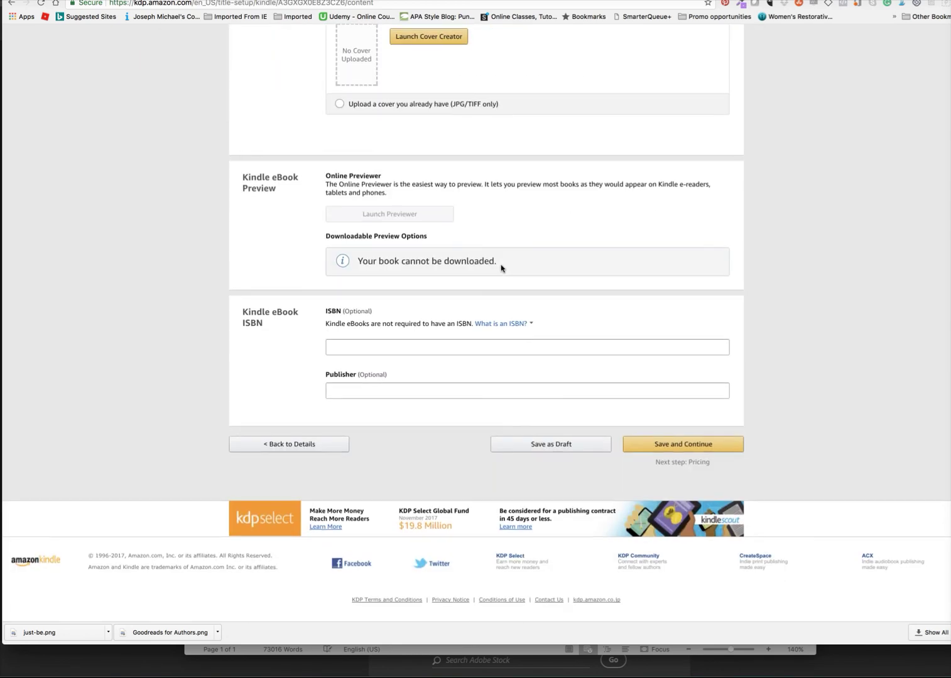
scroll(501, 268, up, 3)
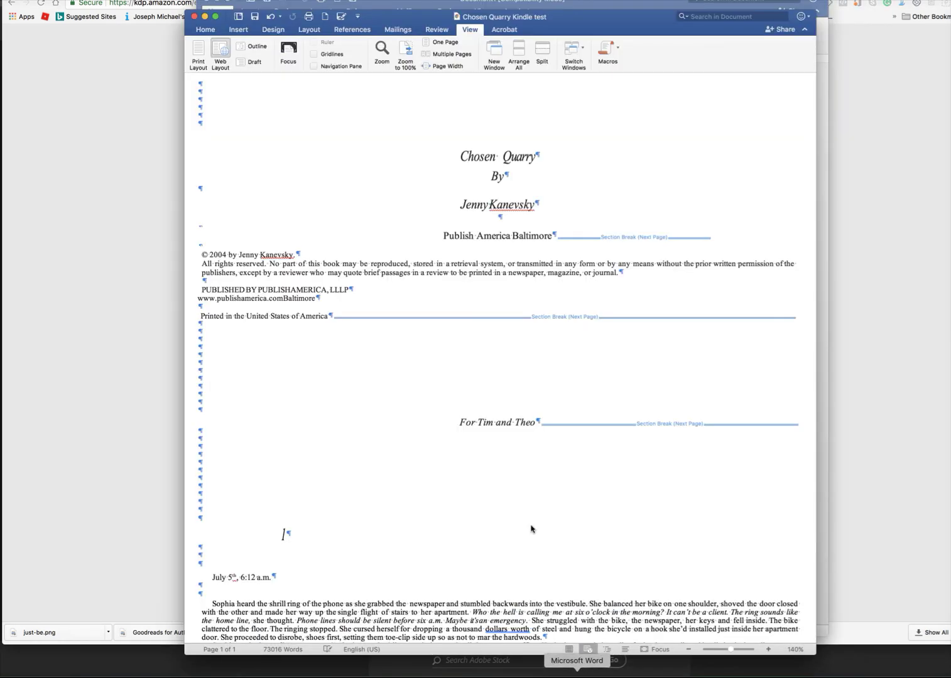
click(521, 650)
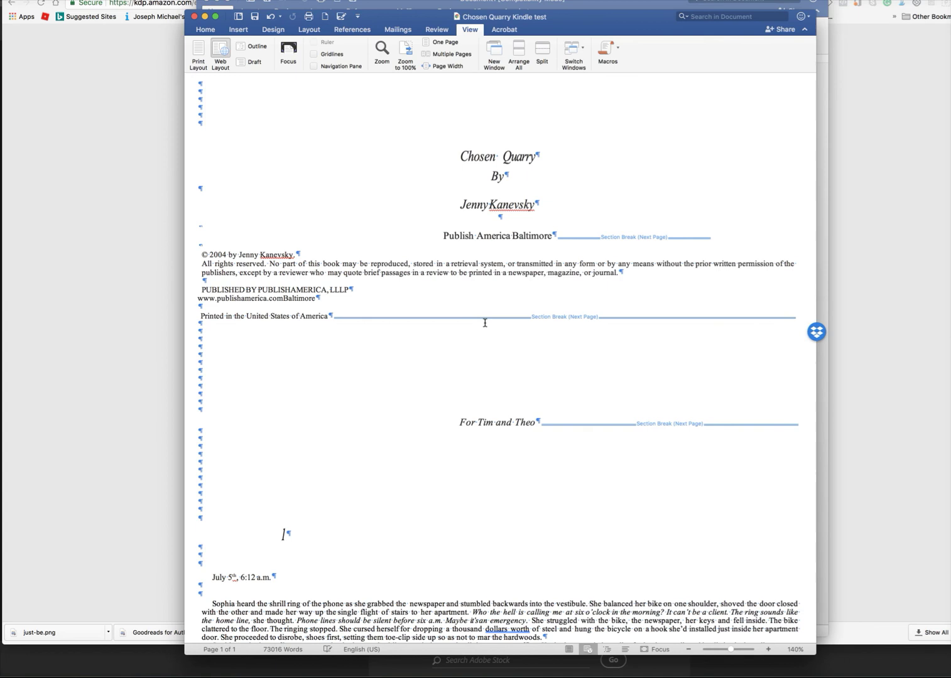
Step: Delete the section break and leftover empty line after "Can we drop it for now?"
scroll(485, 323, down, 15)
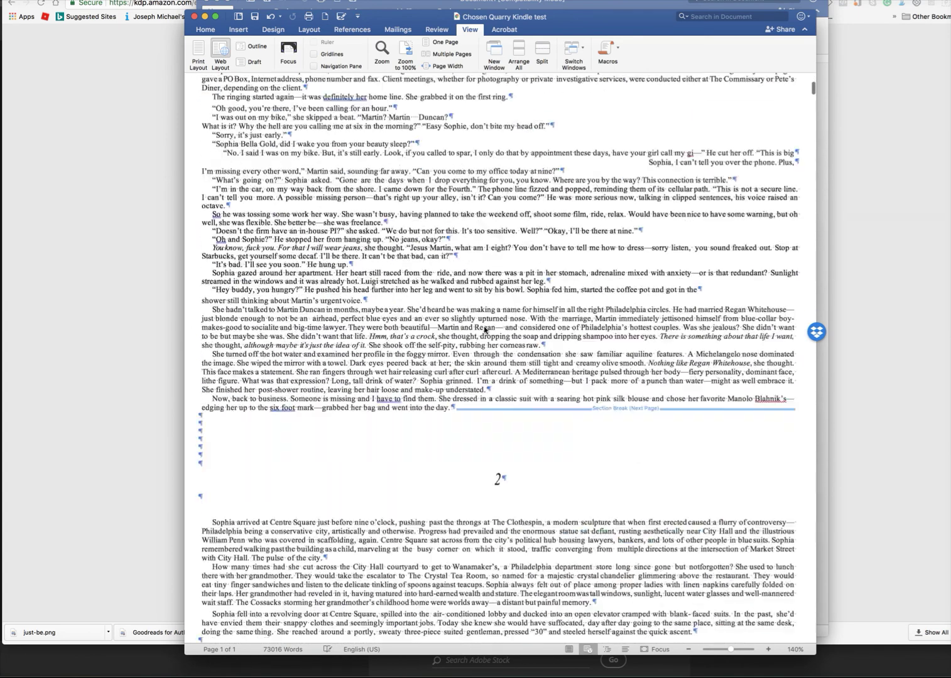
scroll(484, 329, down, 15)
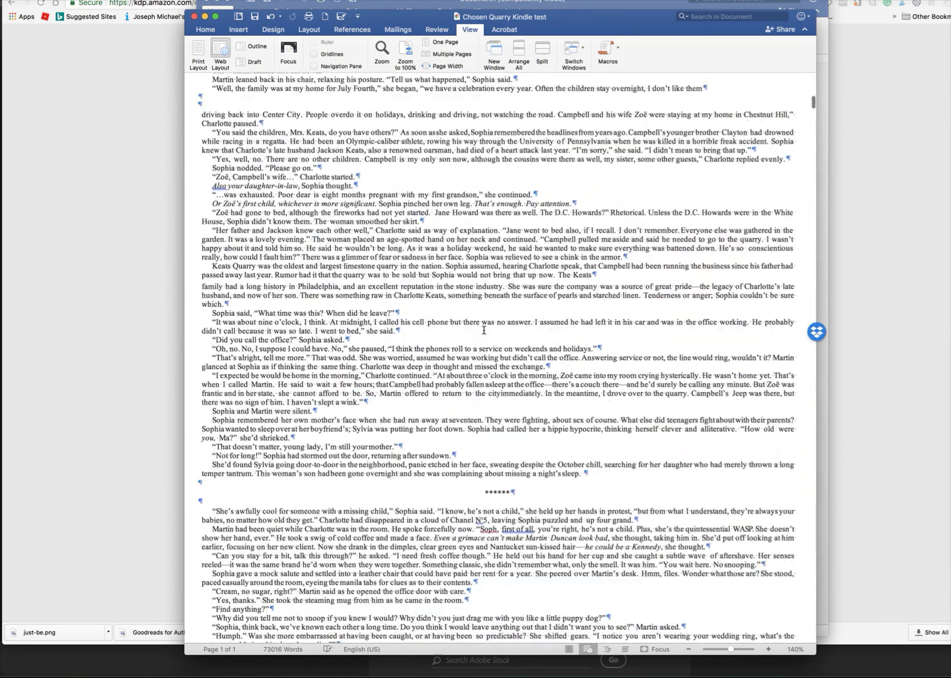
scroll(483, 331, down, 10)
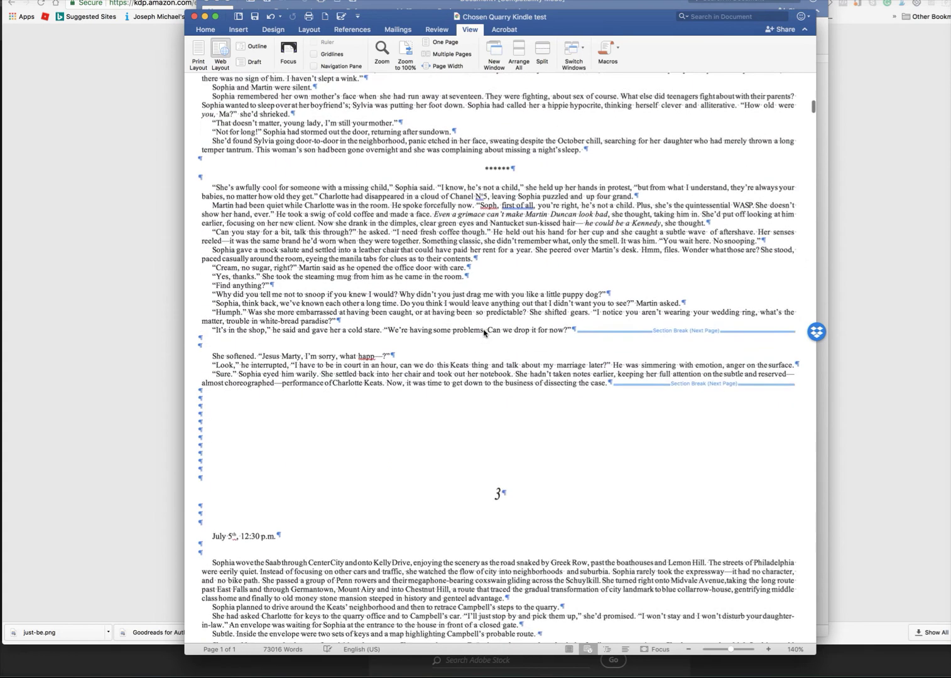
scroll(483, 331, down, 2)
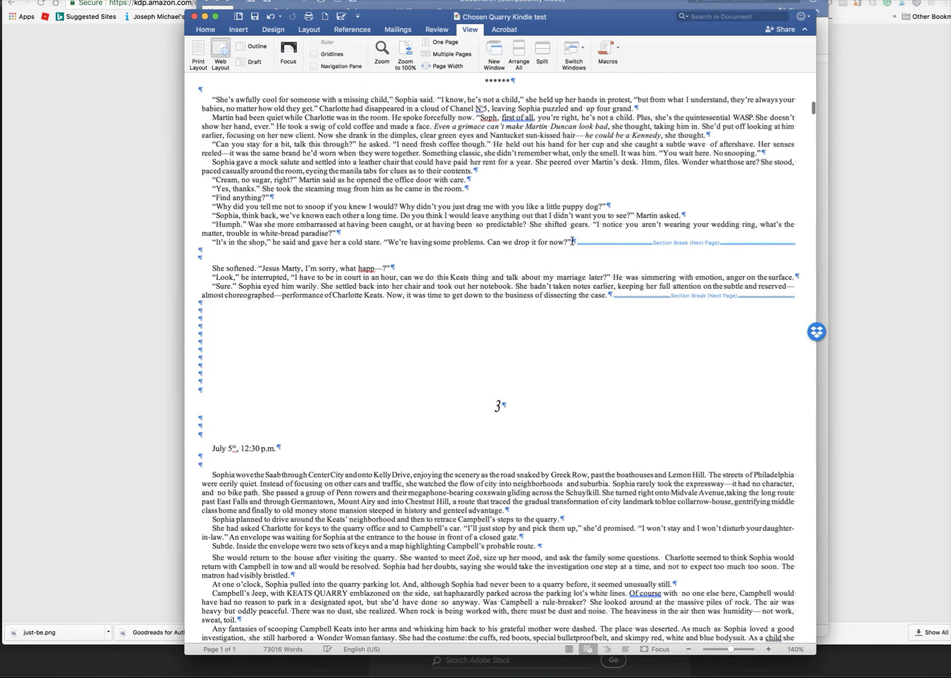
drag(584, 241, 622, 254)
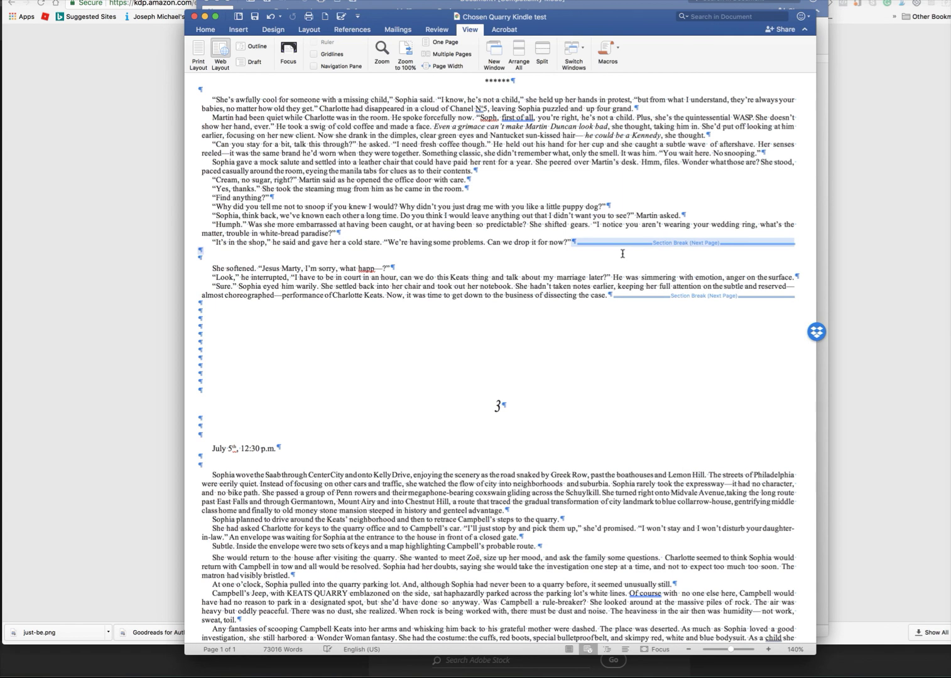
key(BackSpace)
scroll(622, 256, down, 4)
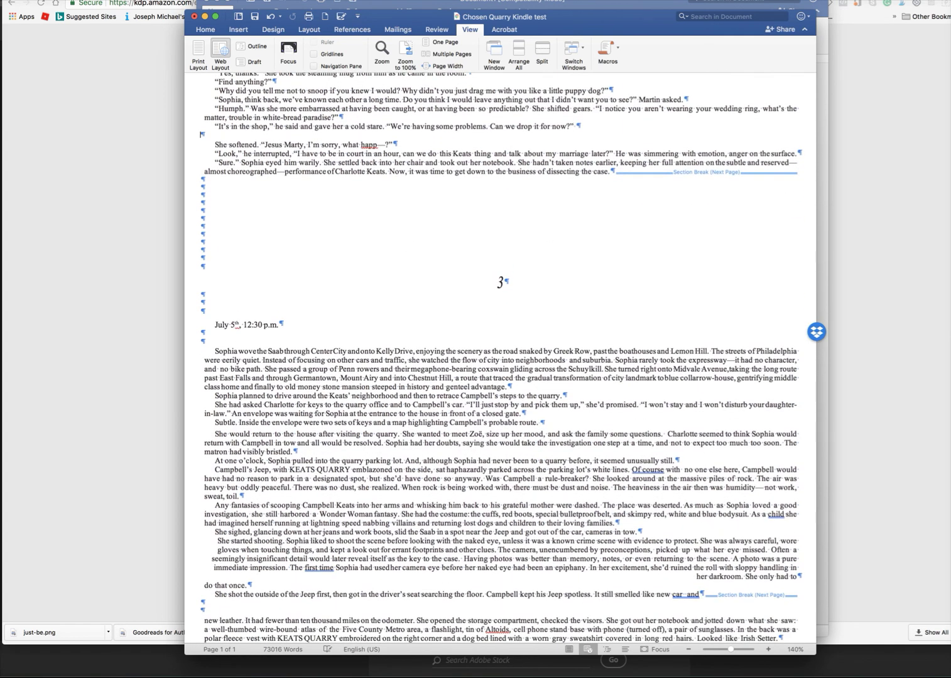
key(Delete)
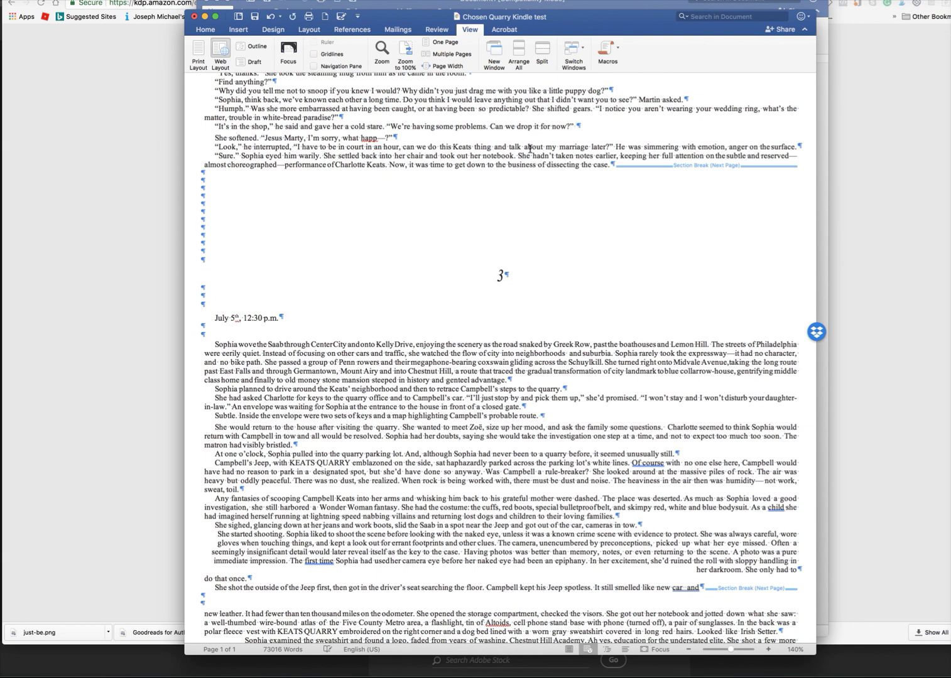
Step: Scroll through the surrounding chapter 2 text to check the result
scroll(529, 148, up, 15)
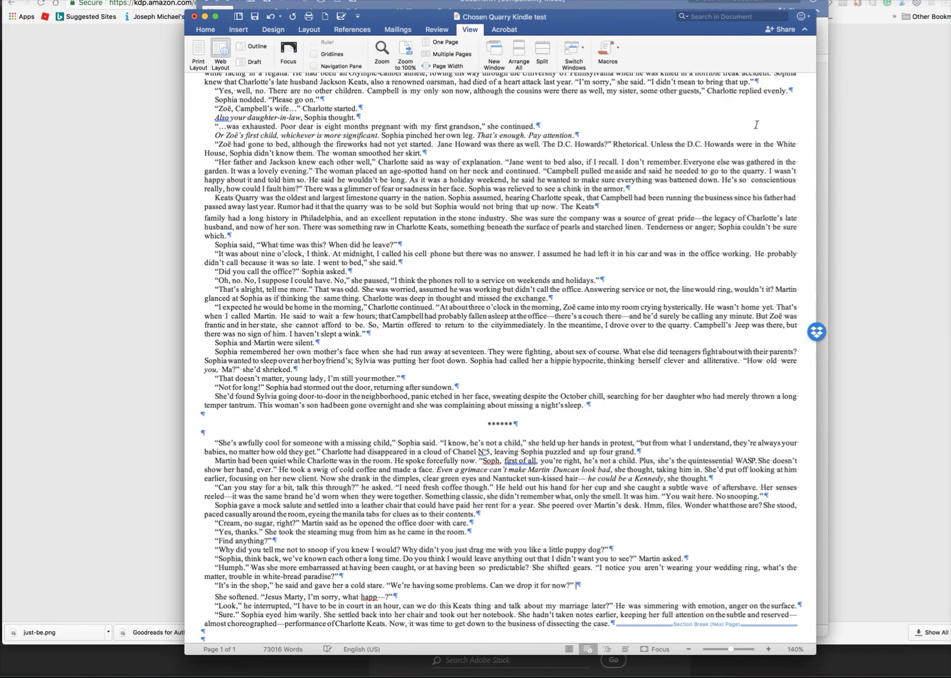
scroll(743, 134, up, 20)
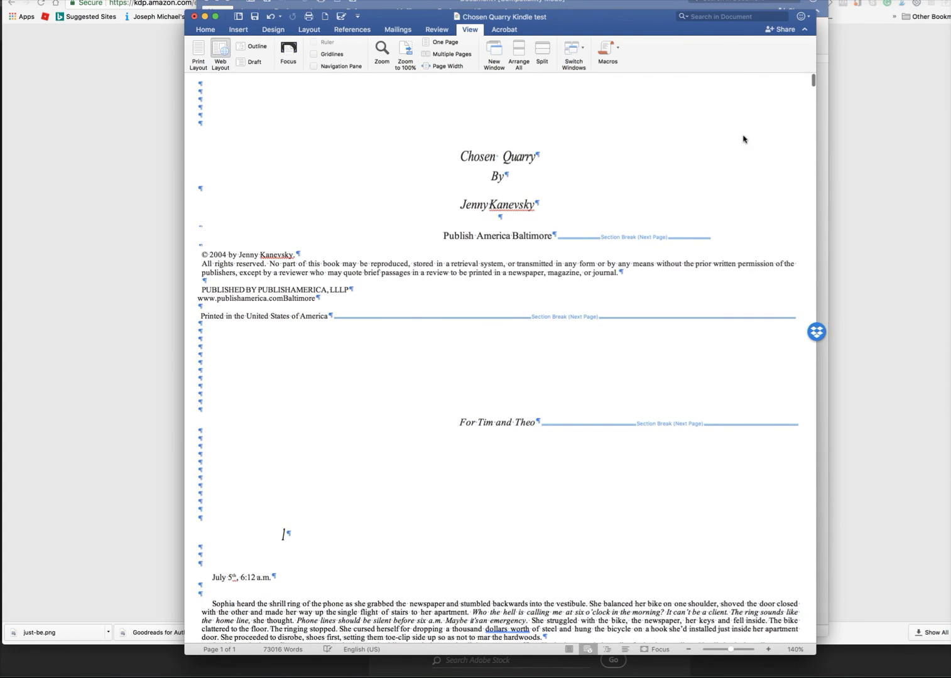
scroll(742, 136, down, 1)
scroll(743, 136, down, 1)
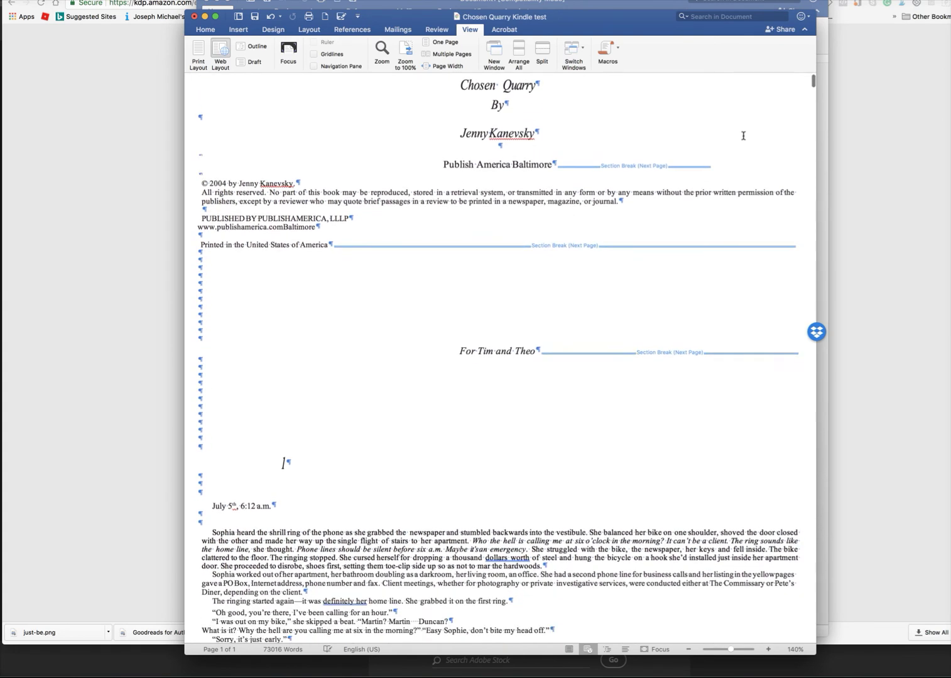
scroll(743, 136, up, 2)
scroll(743, 138, down, 2)
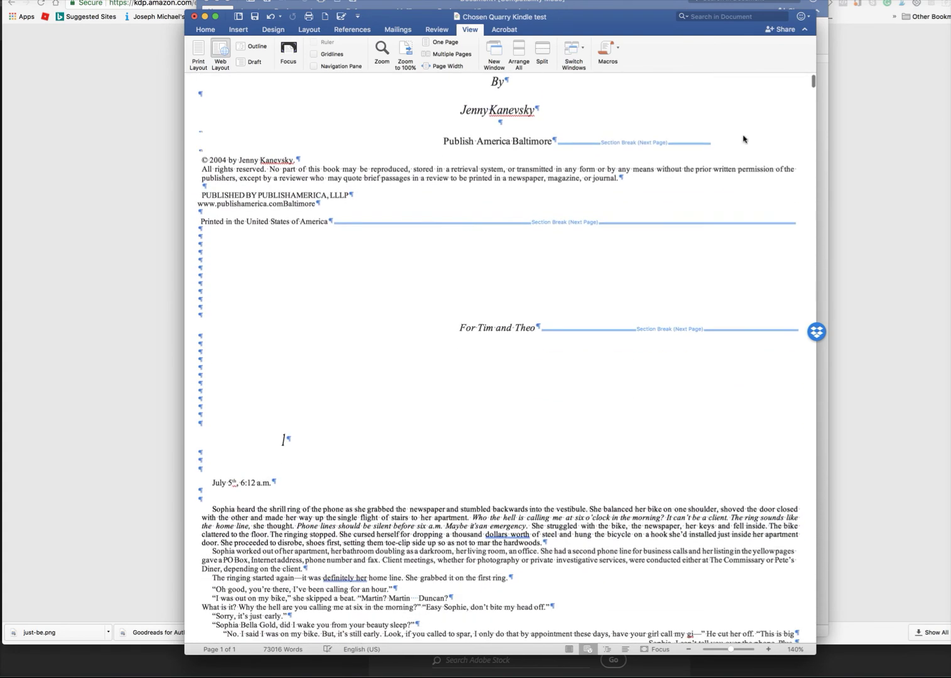
scroll(743, 138, down, 3)
scroll(744, 138, up, 5)
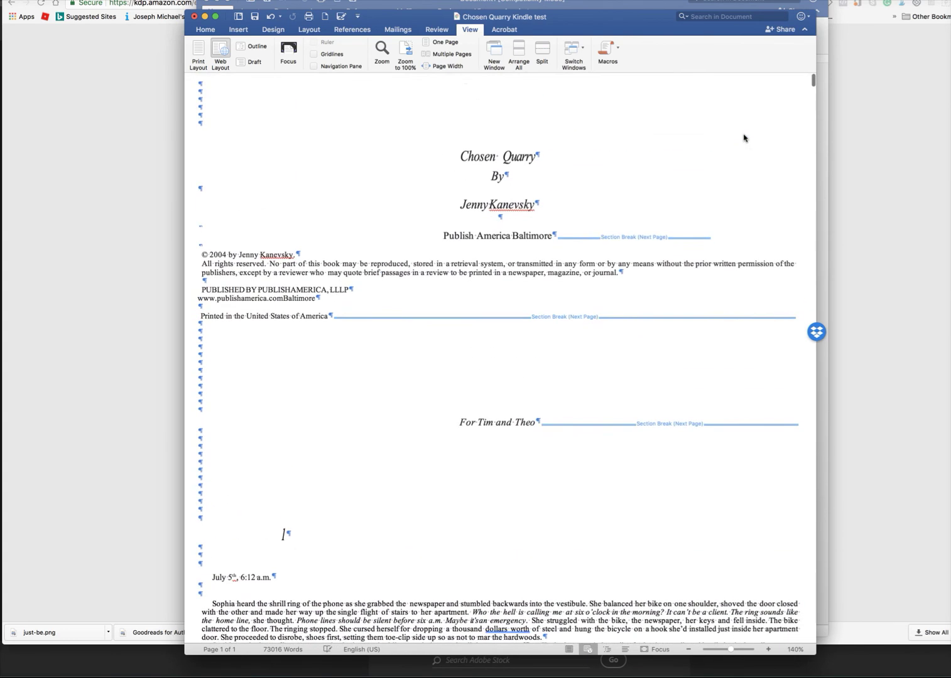
scroll(743, 137, down, 5)
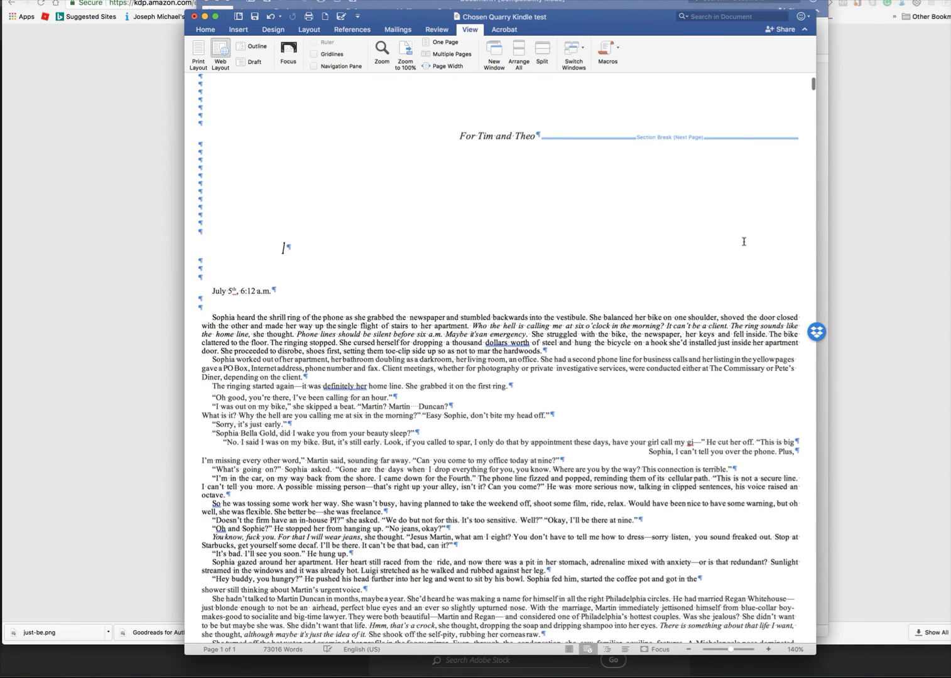
scroll(744, 241, down, 1)
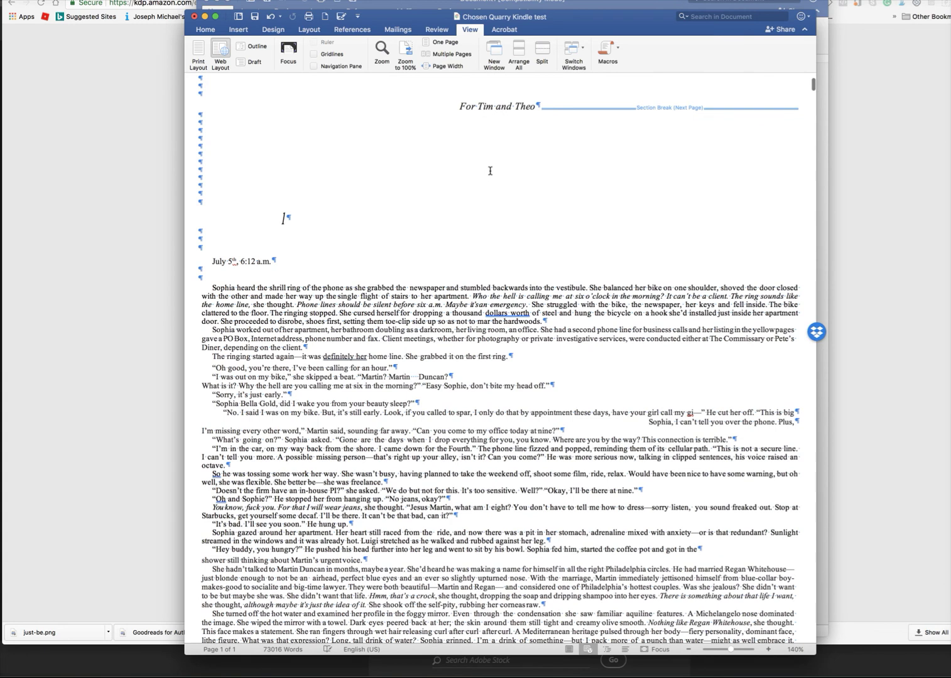
Step: Open the Insert tab's Pictures dropdown, then dismiss it without inserting a picture
click(244, 31)
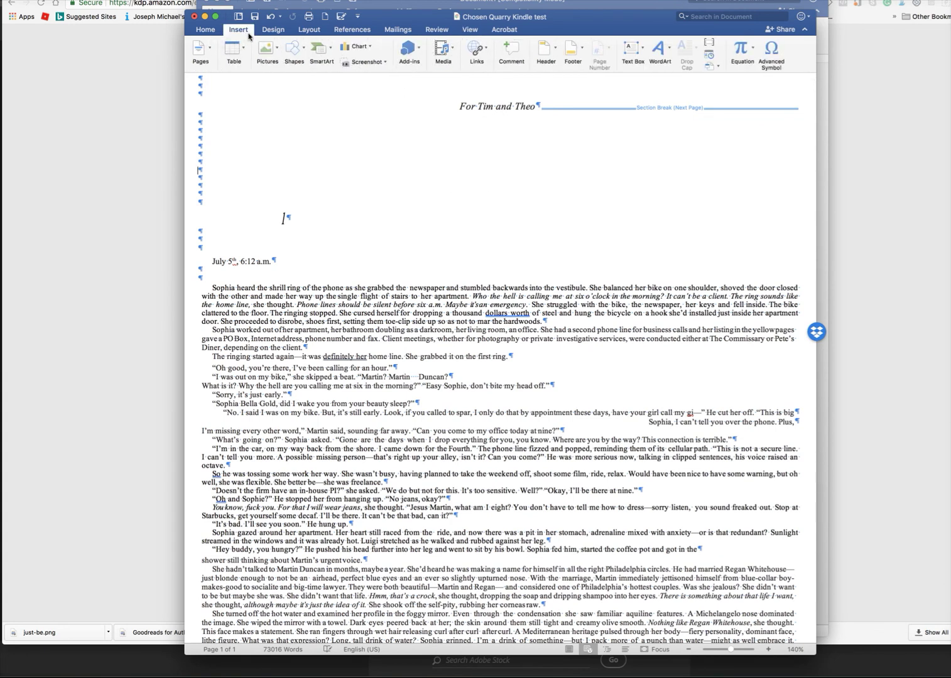
click(278, 49)
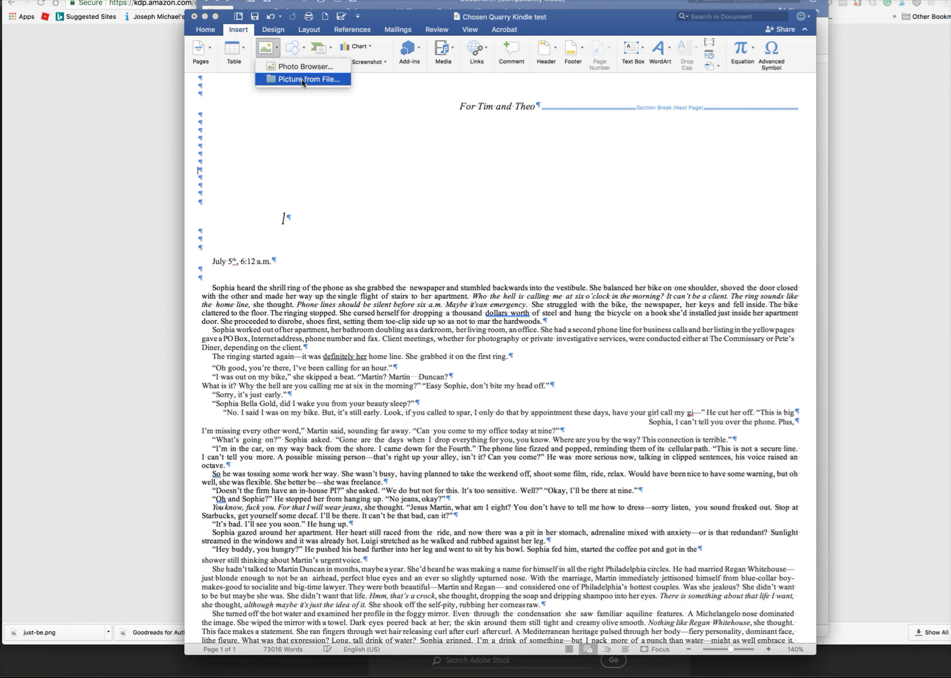
click(600, 184)
scroll(616, 216, down, 20)
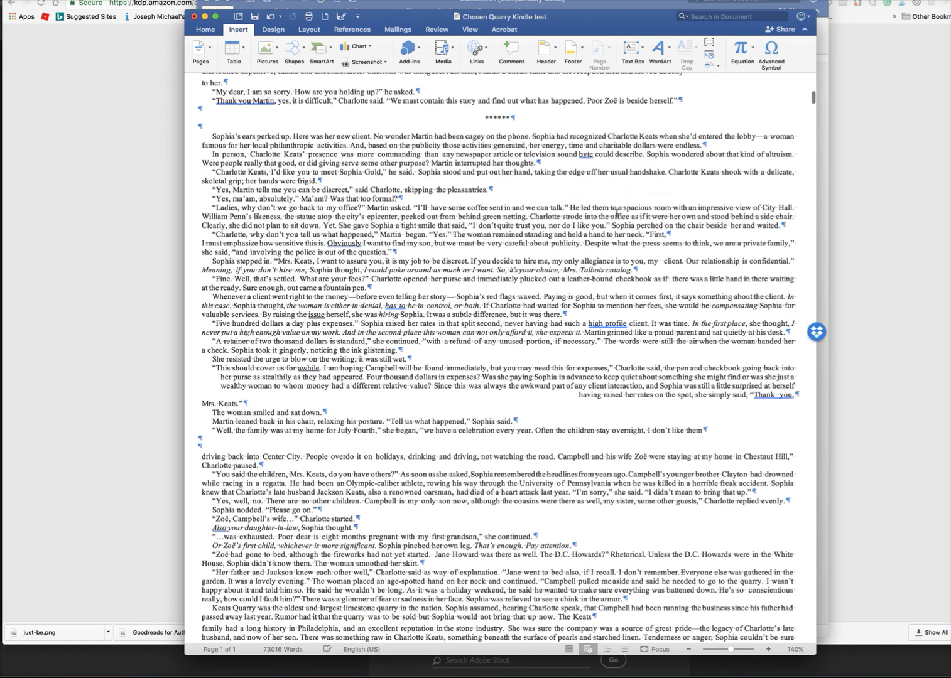
scroll(616, 216, down, 15)
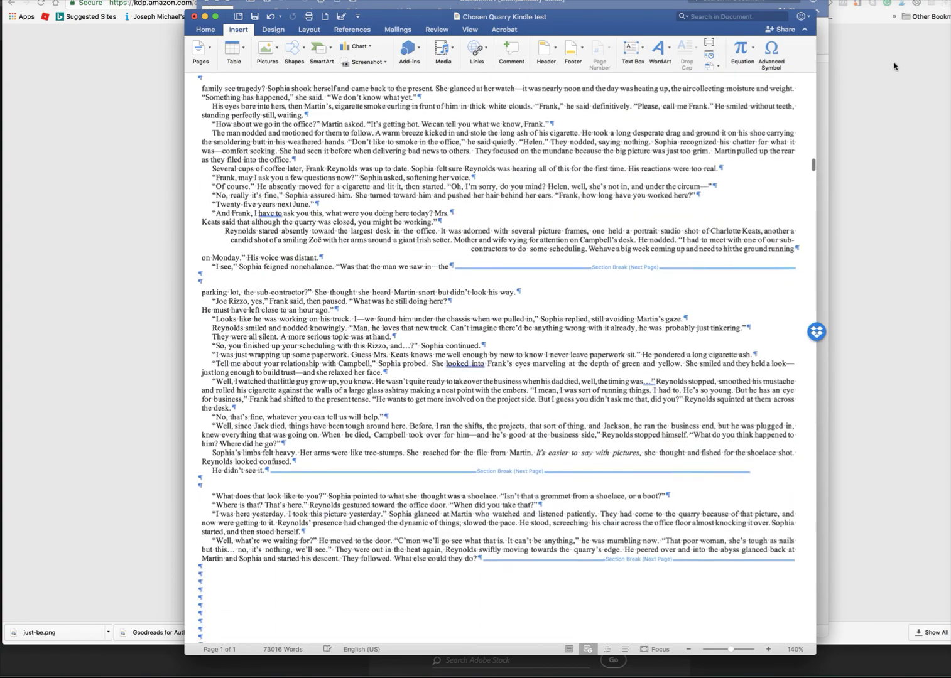